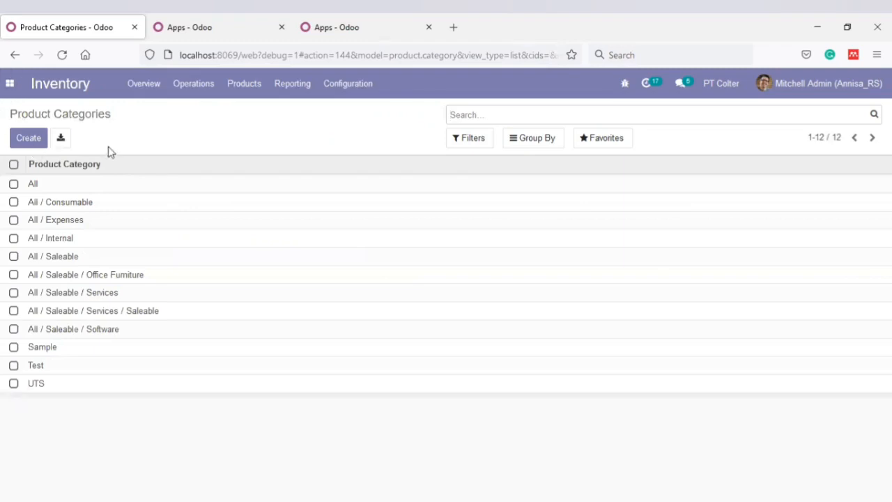
Step: Create and save a product category named Contoh with inventory valuation set to Manual
left_click(28, 138)
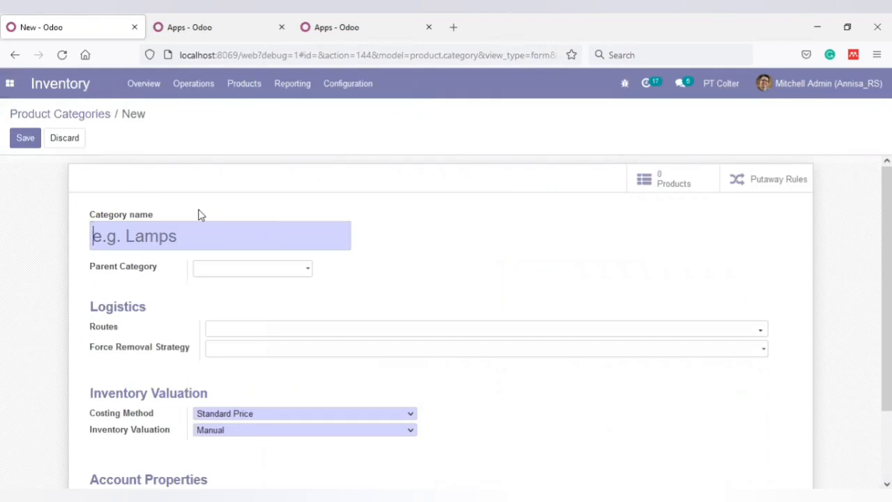
type("Contoh")
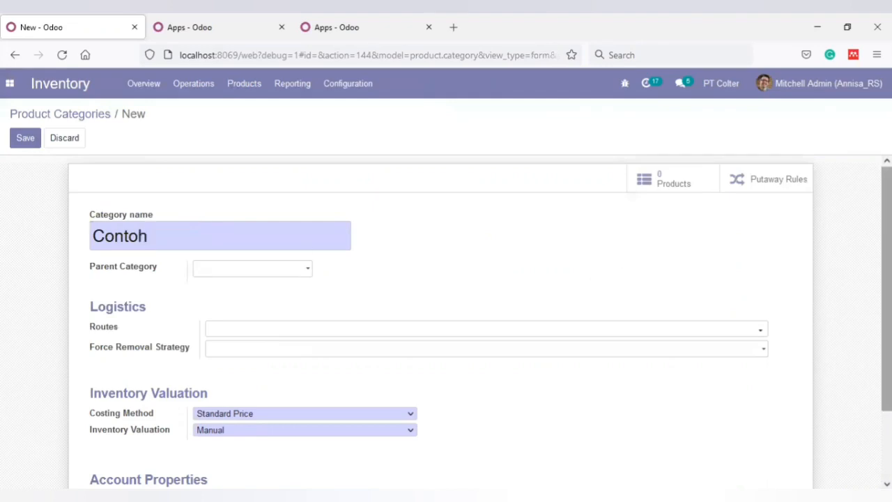
scroll(886, 279, "down", 2)
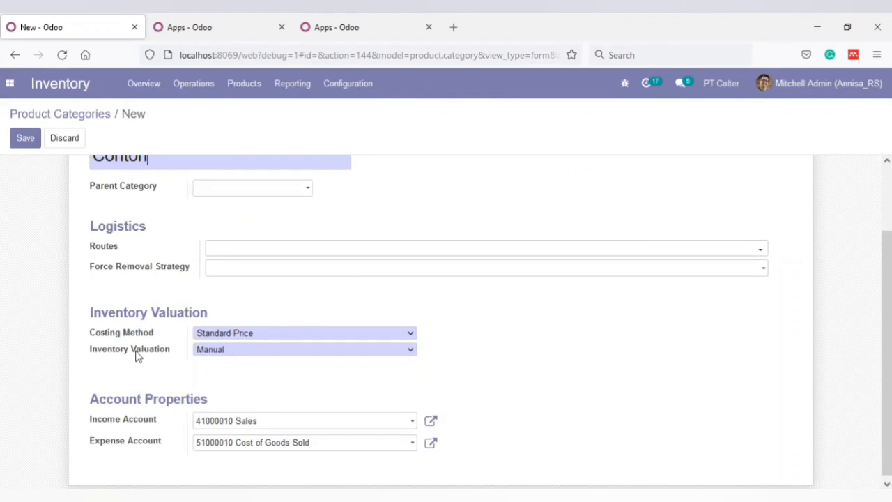
left_click(216, 353)
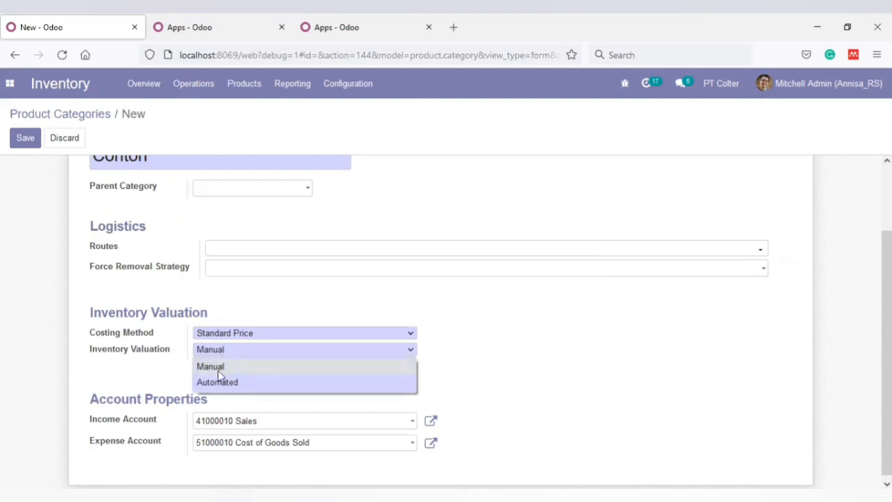
left_click(218, 372)
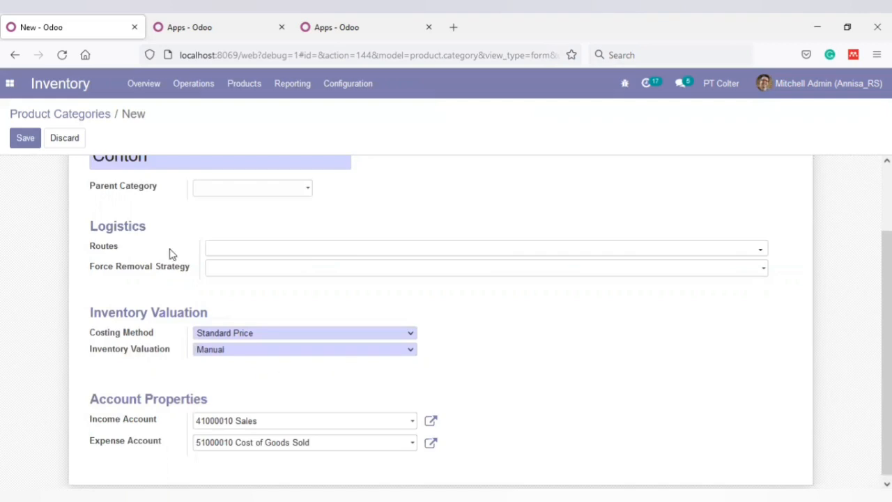
left_click(28, 139)
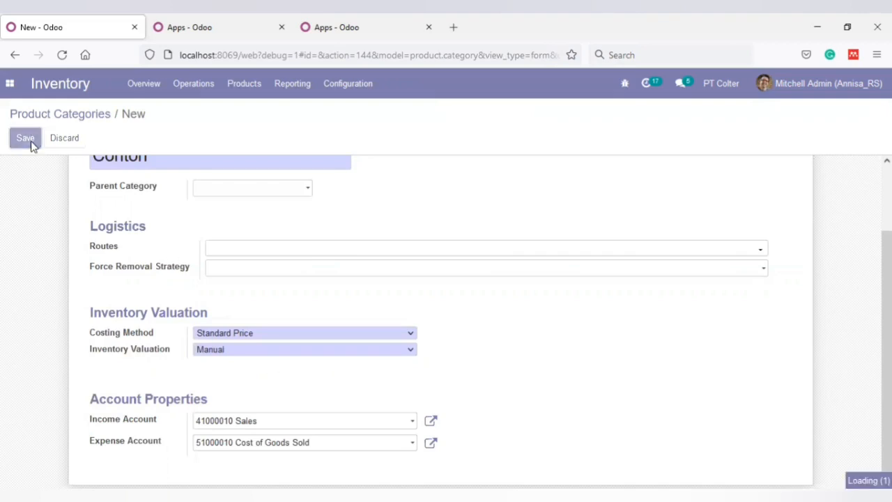
Step: In the second browser tab, start a new Inventory product named "[ARS] Blackboard"
left_click(203, 36)
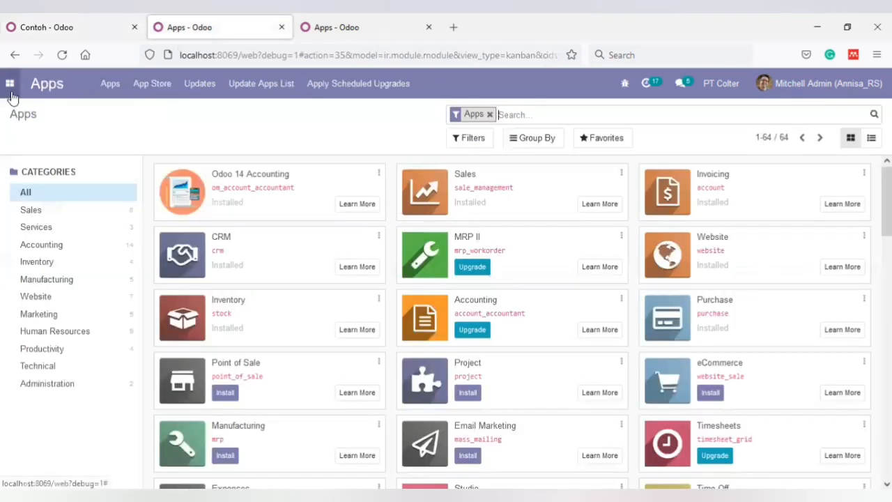
left_click(10, 83)
left_click(35, 248)
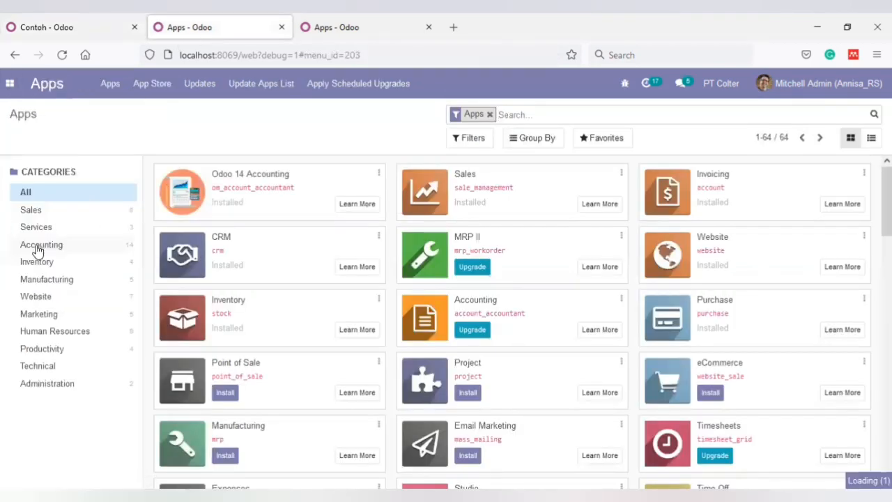
left_click(242, 91)
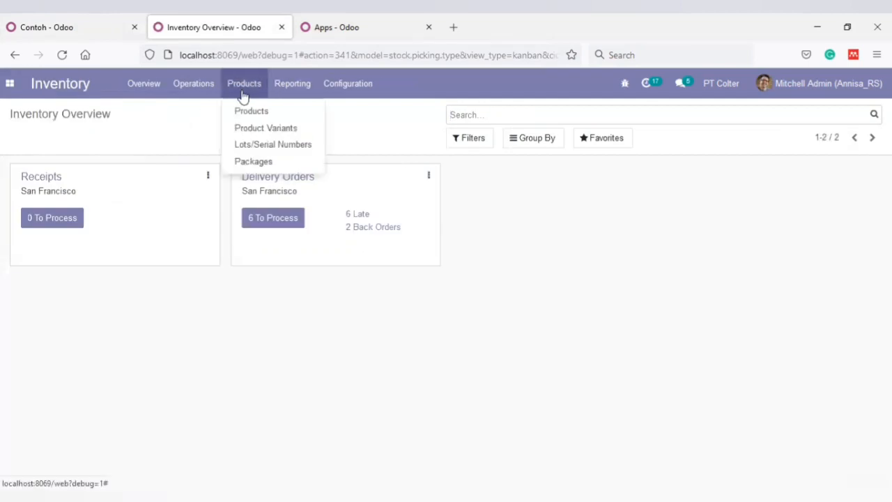
left_click(244, 111)
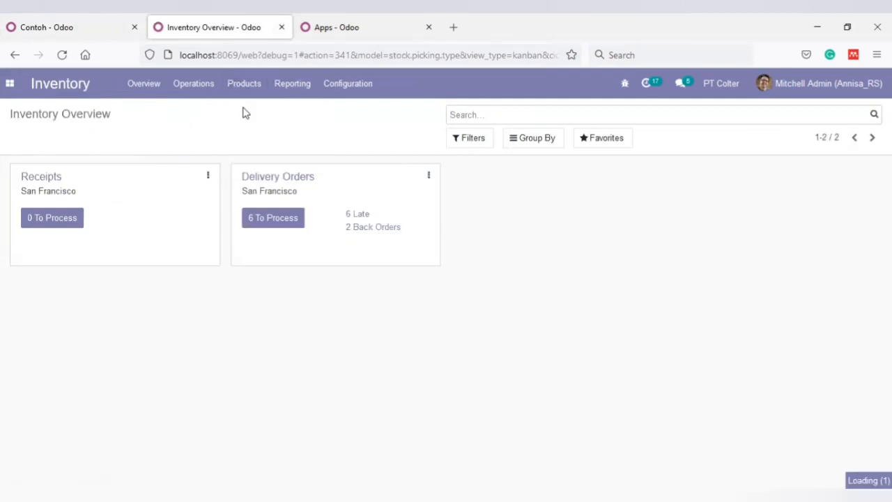
left_click(40, 139)
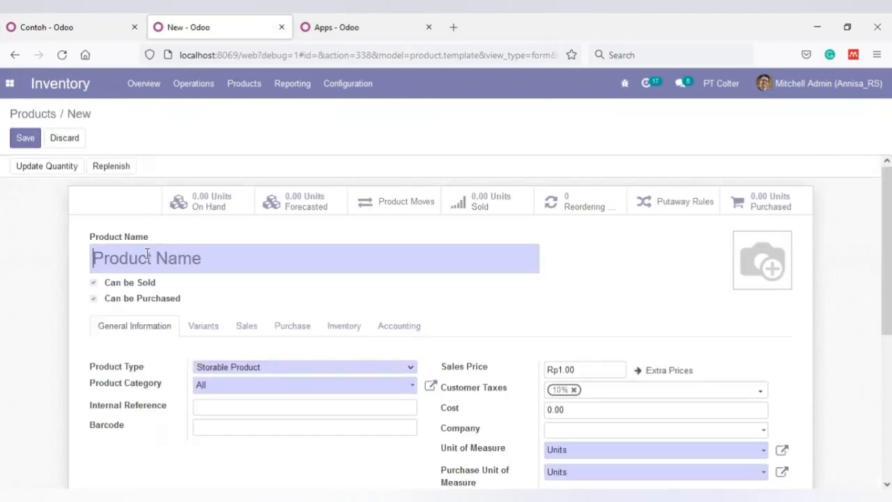
type("[ARS}")
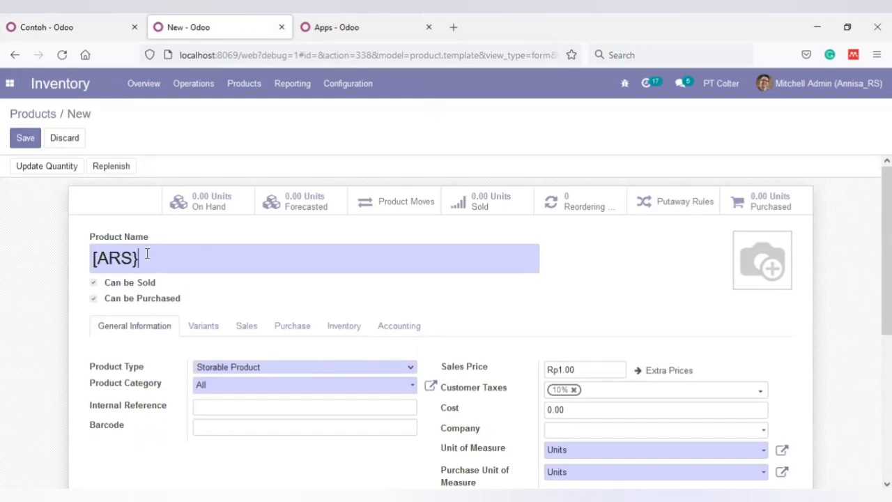
key("BackSpace")
type("] Blackboard")
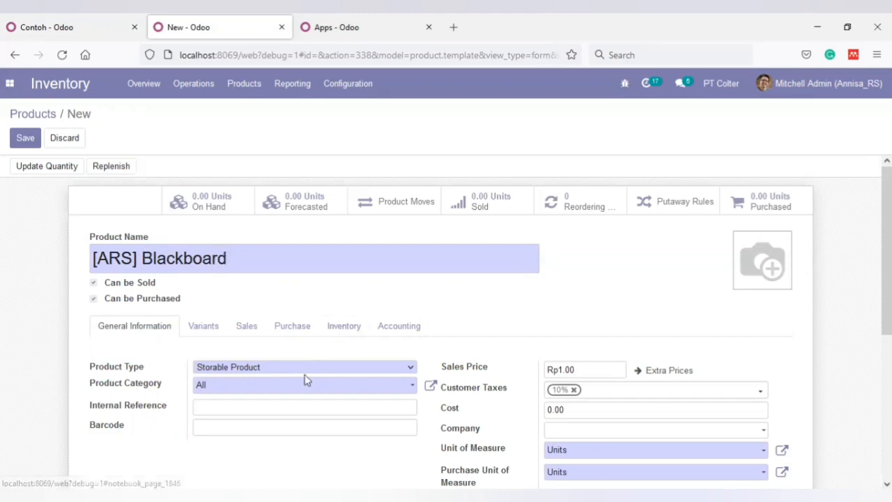
Step: Set the product category of the Blackboard product to Contoh
left_click(303, 393)
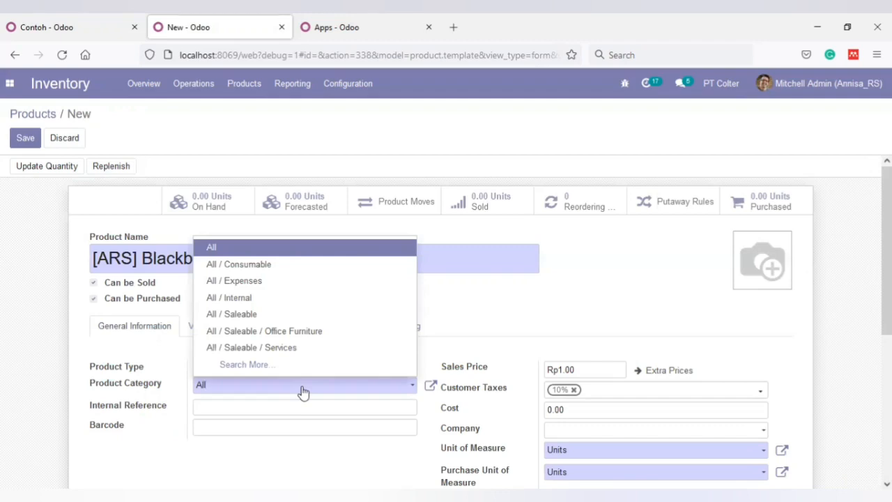
key("BackSpace")
key("BackSpace")
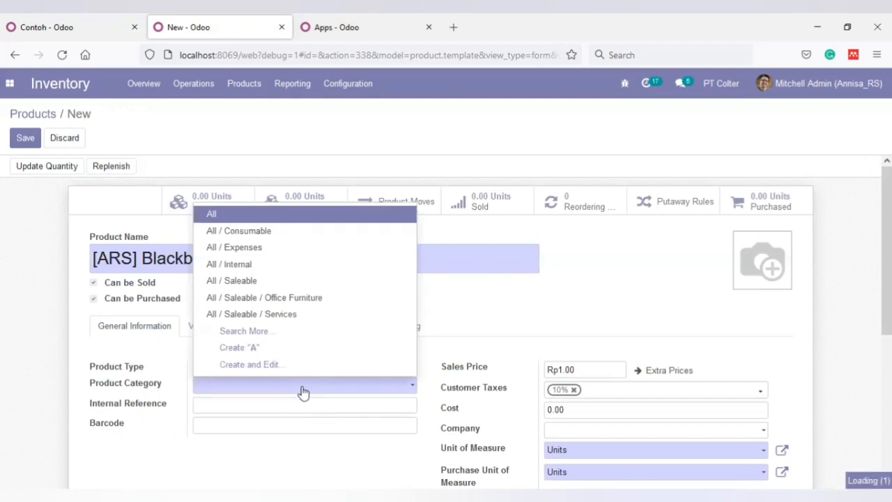
key("BackSpace")
type("C")
key("Down")
key("Down")
key("Down")
key("Down")
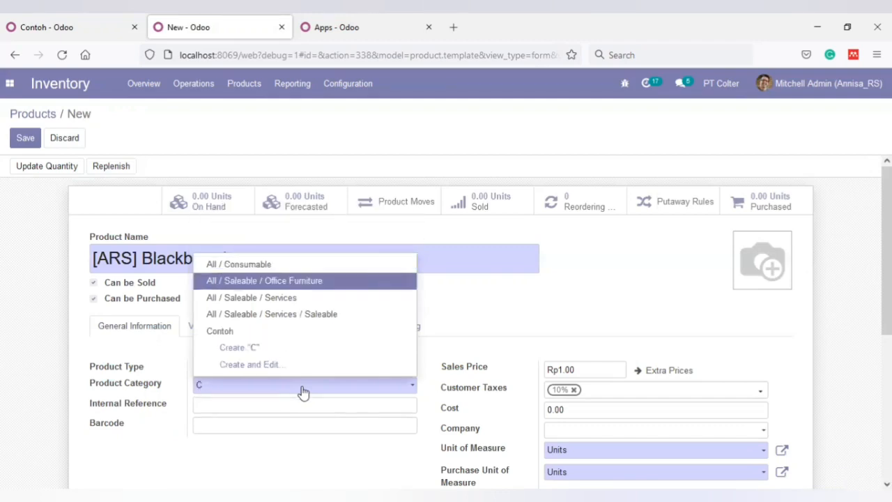
key("Return")
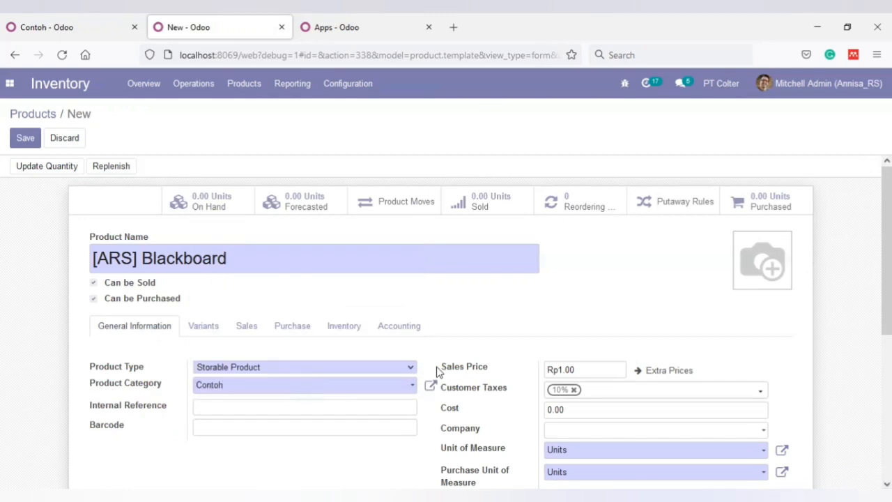
Step: Set the product's cost to 1000 and save the product
left_click(545, 409)
left_click_drag(545, 409, 520, 413)
type("1000")
left_click(19, 144)
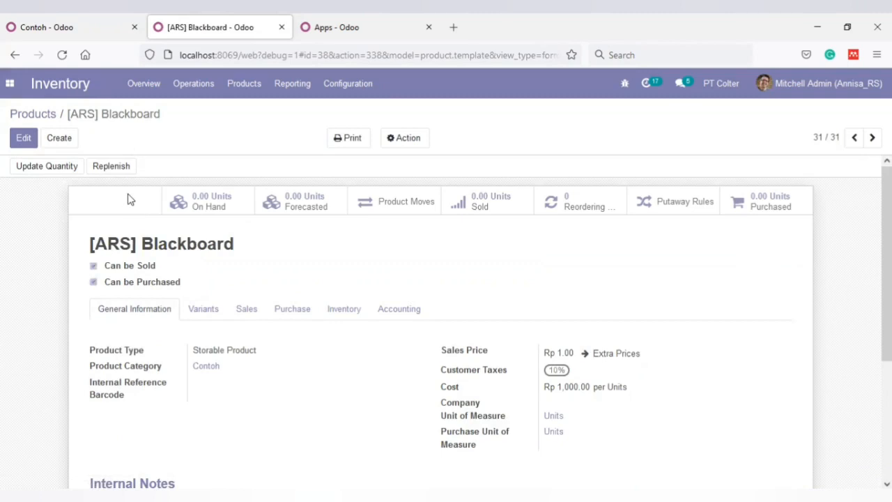
Step: Start a new request for quotation in Purchase with Azure Interior as the vendor
left_click(10, 85)
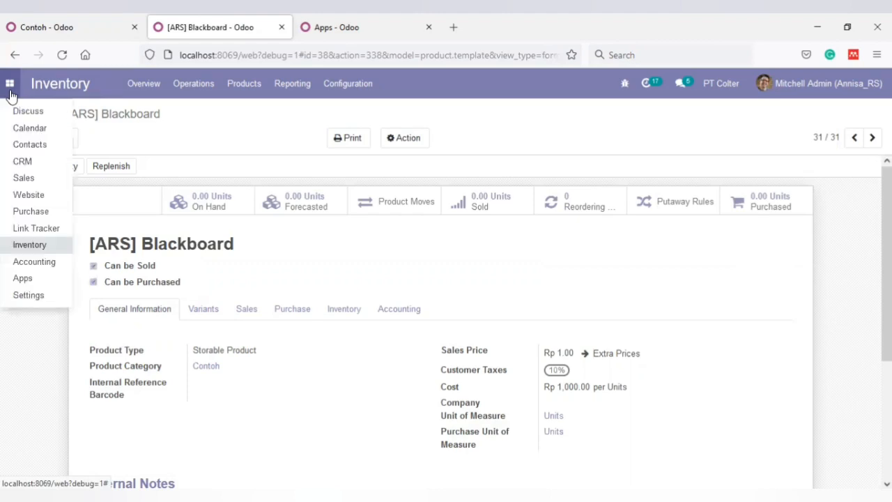
left_click(30, 211)
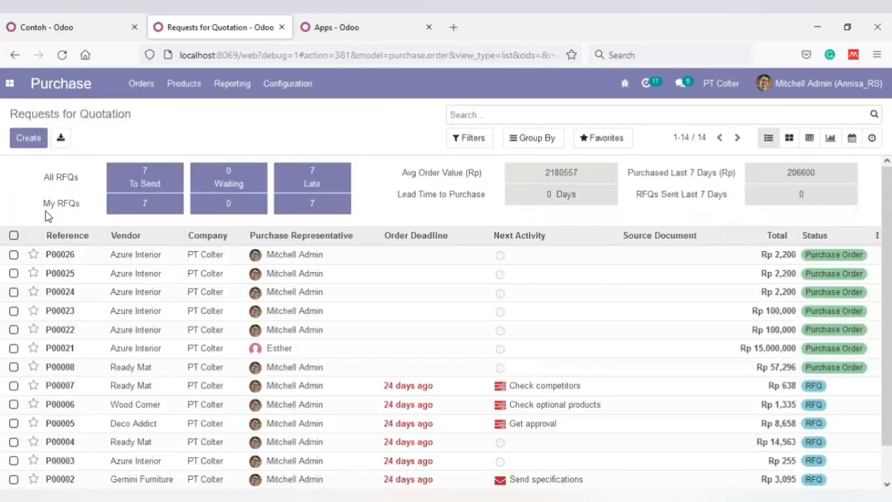
left_click(29, 138)
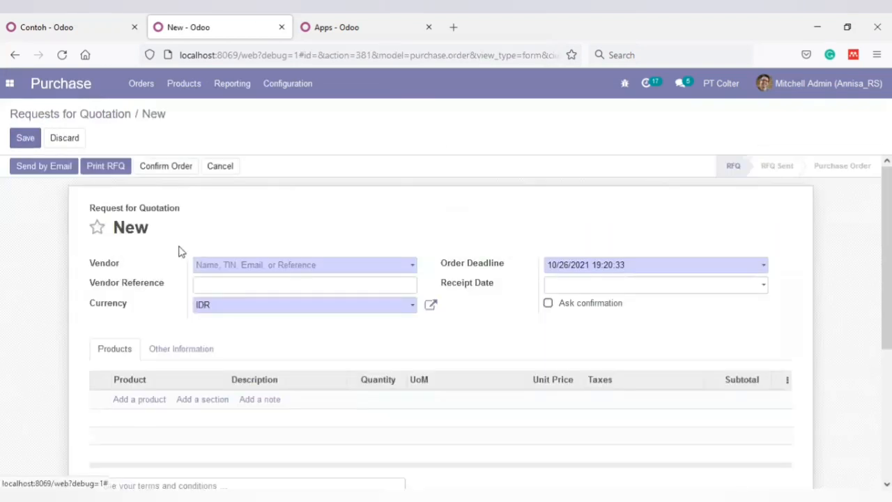
left_click(207, 268)
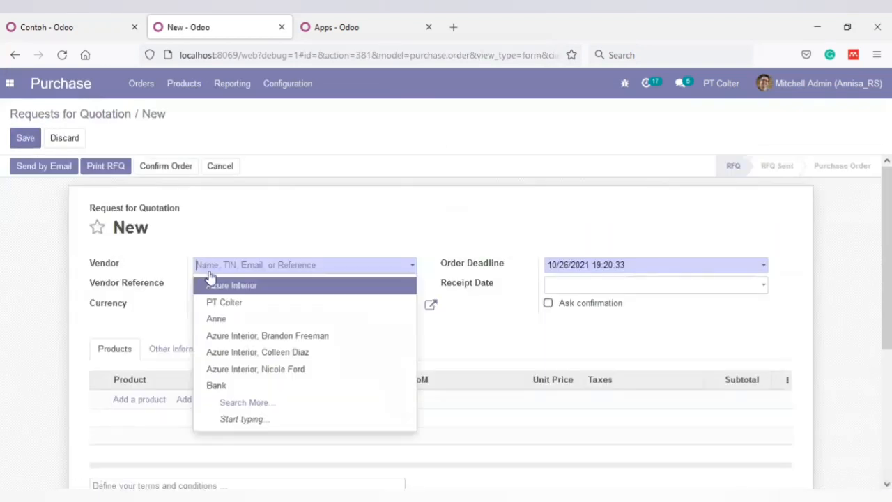
left_click(213, 286)
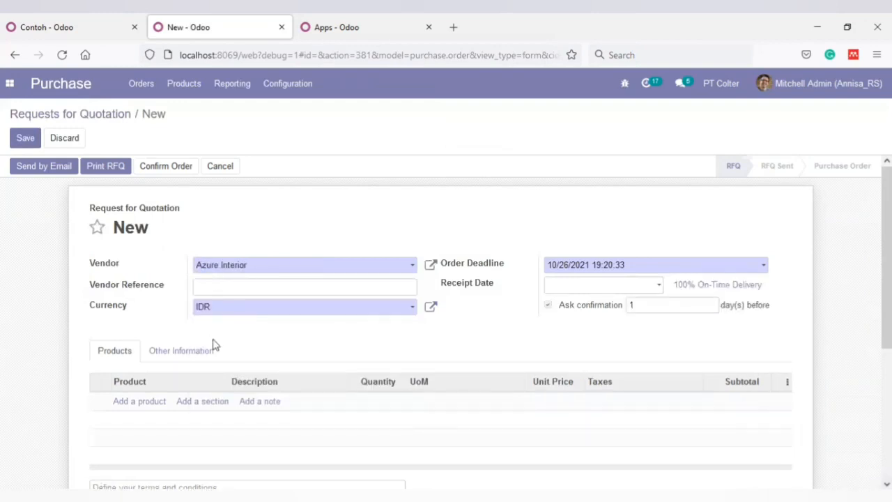
Step: Add [ARS] Blackboard as an order line with a unit price of 2000
left_click(147, 404)
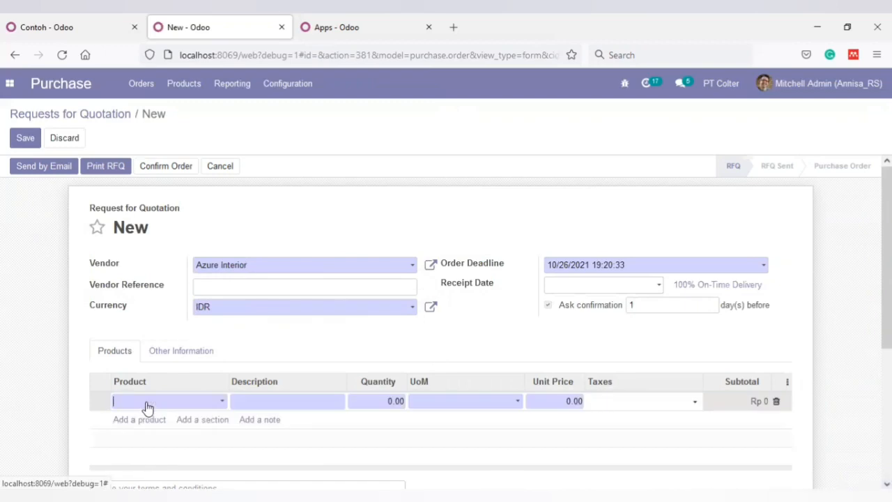
left_click(146, 403)
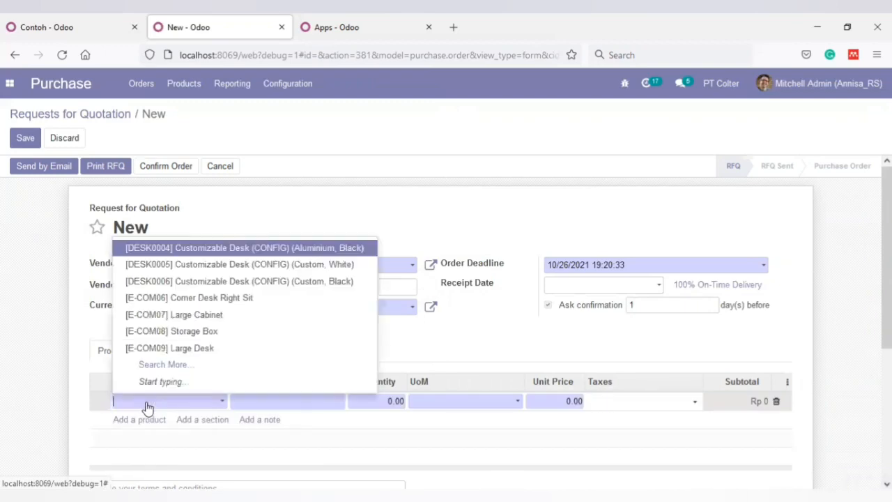
type("Bla")
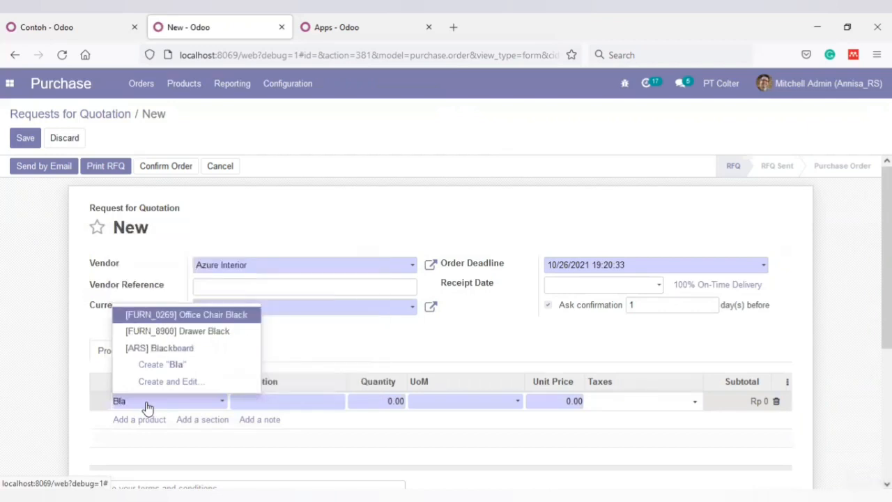
left_click(157, 348)
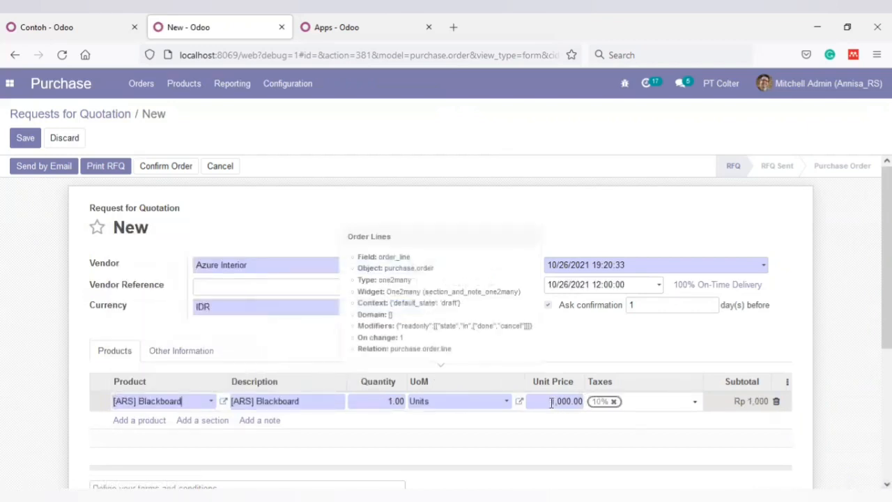
left_click_drag(552, 401, 642, 396)
type("2000")
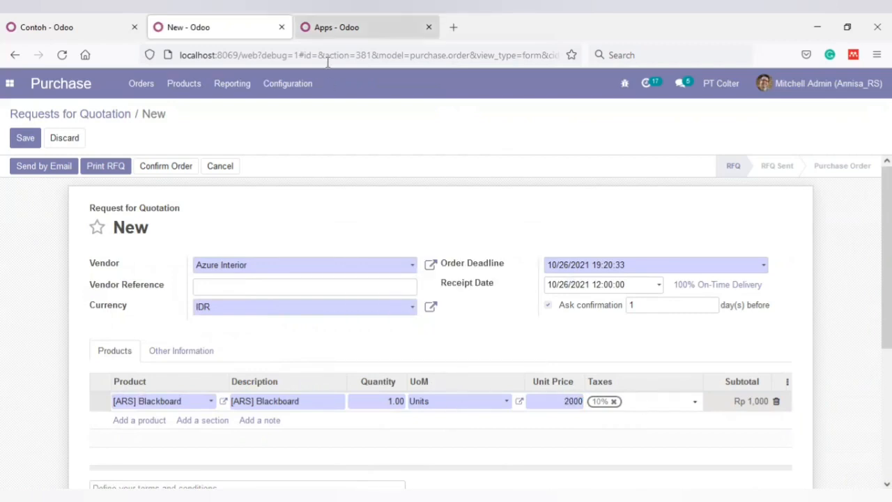
Step: In the third browser tab, show the Accounting journal entries without the Miscellaneous filter
left_click(331, 27)
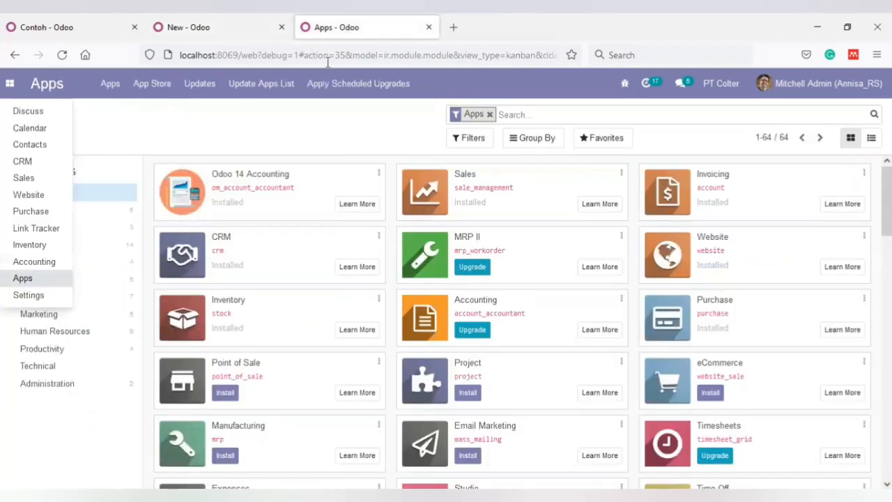
left_click(24, 268)
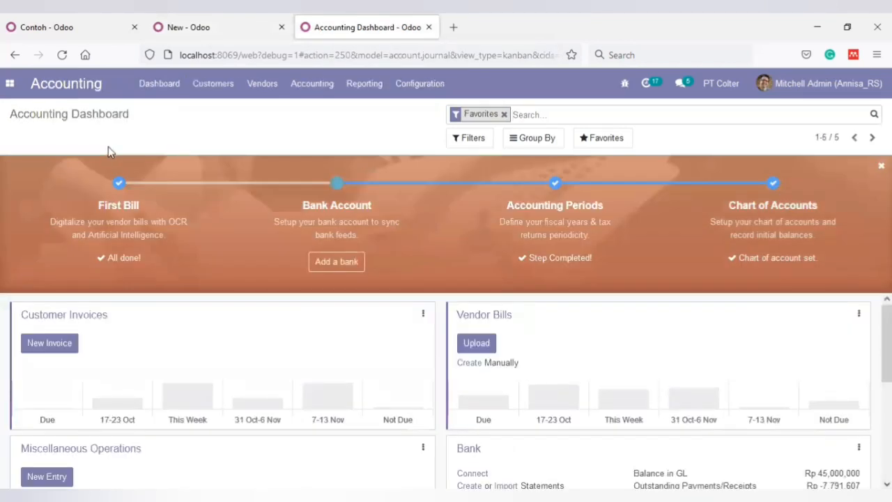
left_click(304, 84)
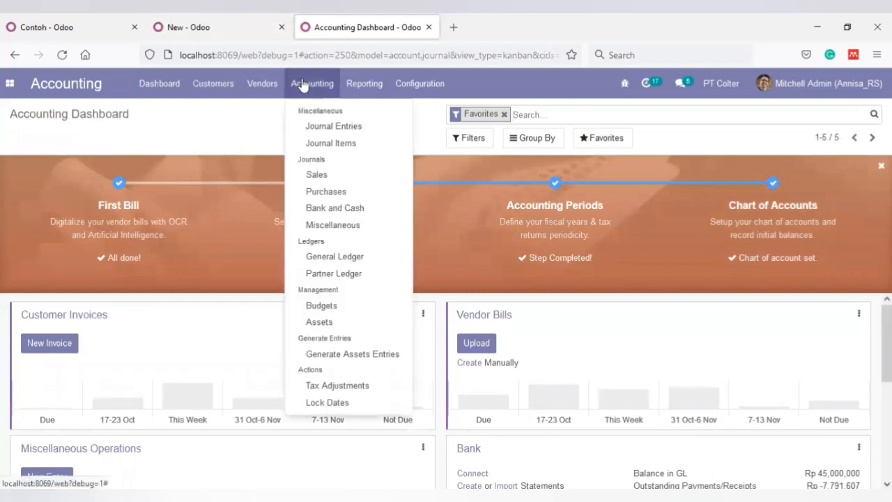
left_click(321, 128)
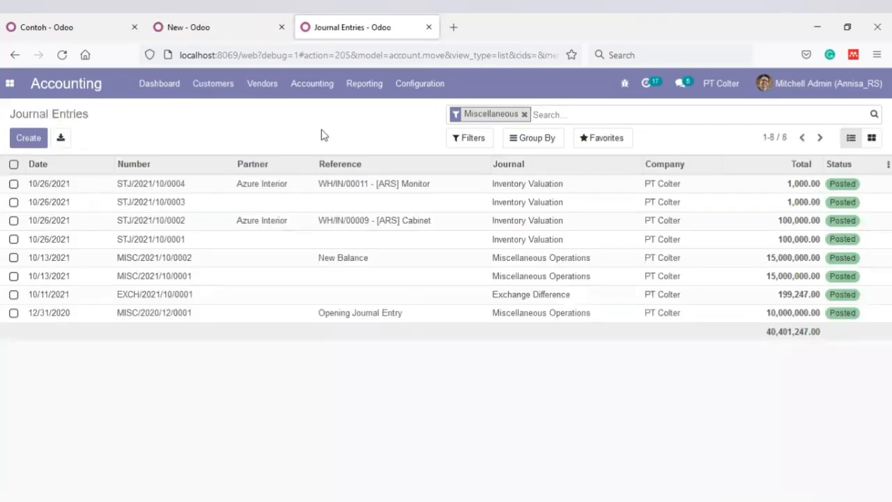
left_click(524, 114)
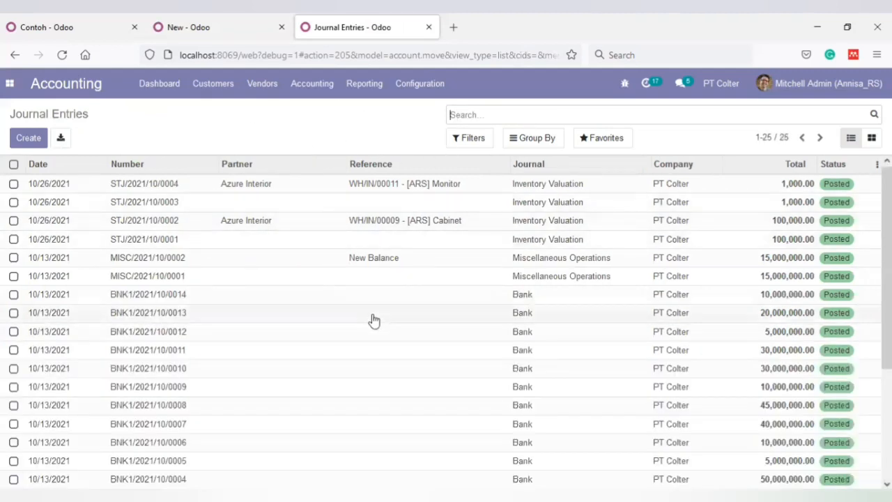
Step: Return to the new request for quotation and review its order line and totals
left_click(261, 35)
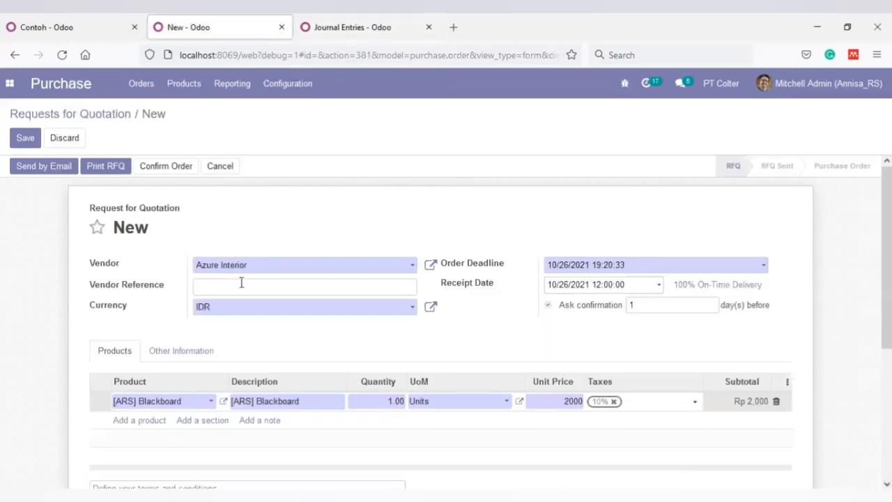
scroll(887, 279, "down", 3)
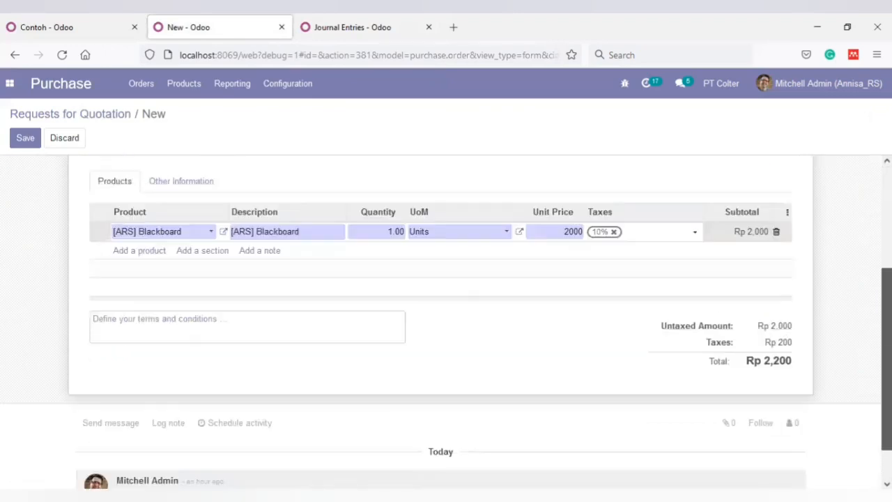
Step: Confirm the Blackboard request for quotation as a purchase order and open its product receipt
scroll(887, 279, "up", 3)
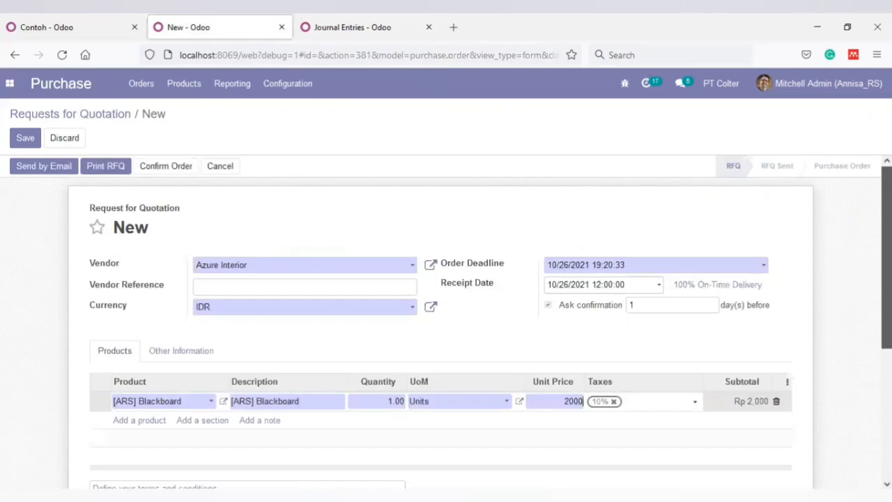
left_click(176, 173)
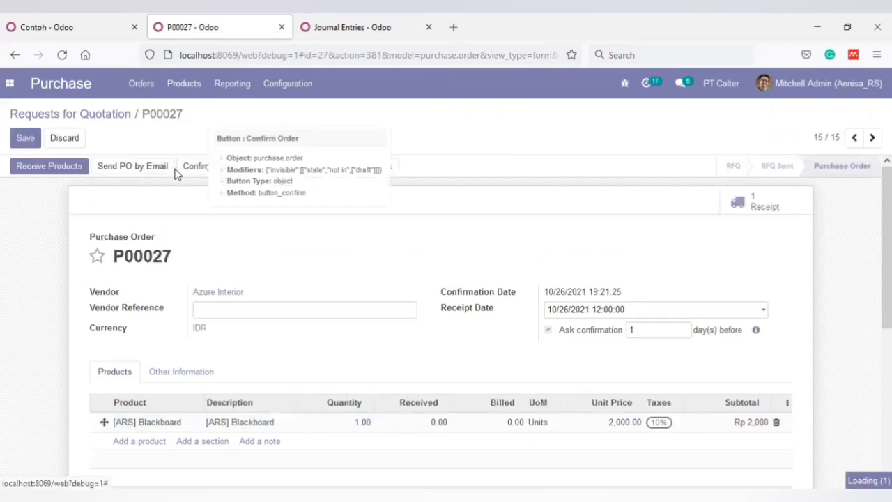
left_click(50, 174)
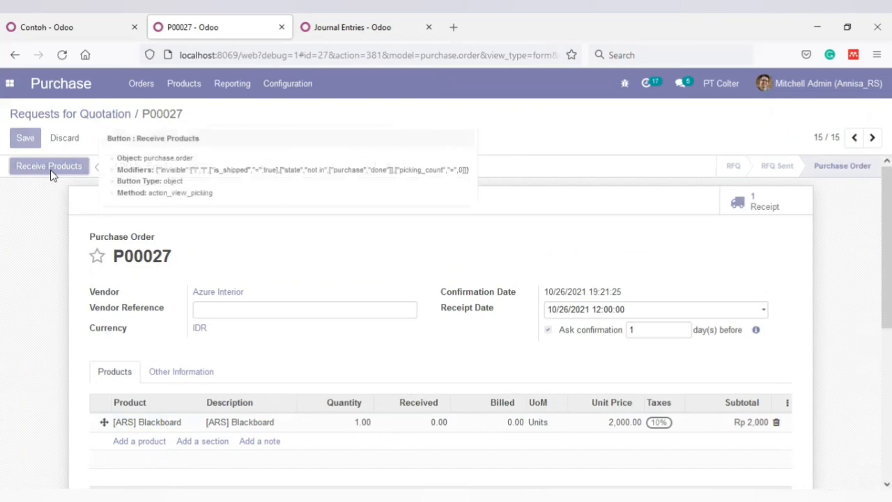
Step: Reload the Accounting journal entries and clear the Miscellaneous filter to check the entries before the receipt is validated
left_click(300, 35)
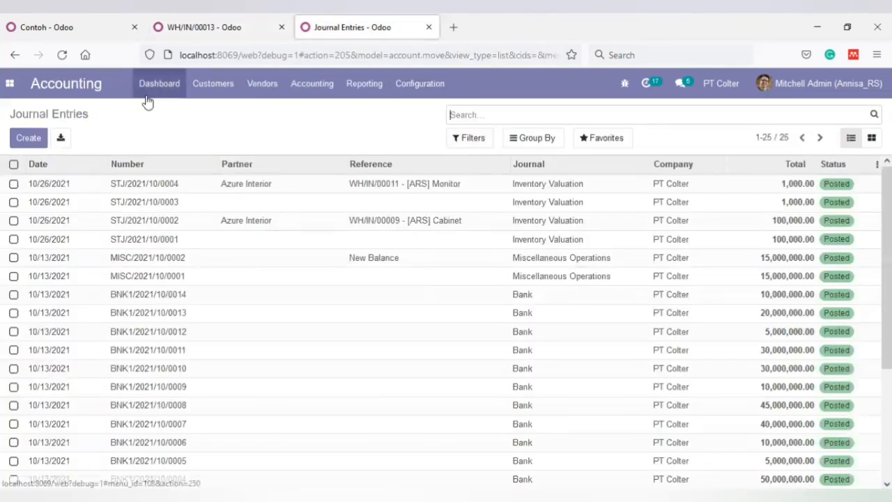
left_click(61, 56)
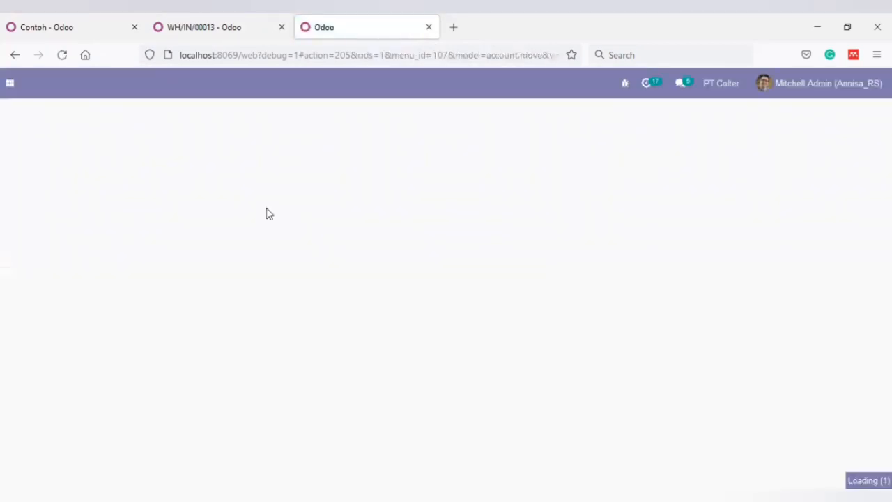
left_click(524, 115)
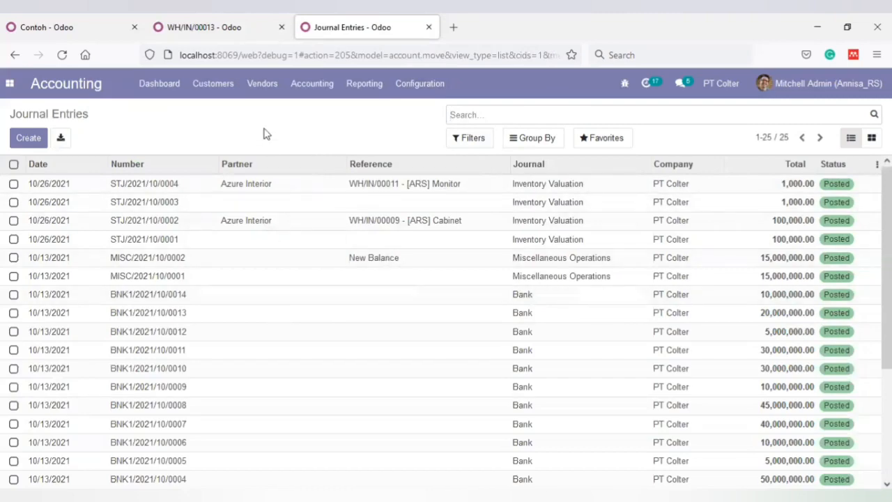
Step: Validate receipt WH/IN/00013 as an immediate transfer of all quantities
left_click(209, 29)
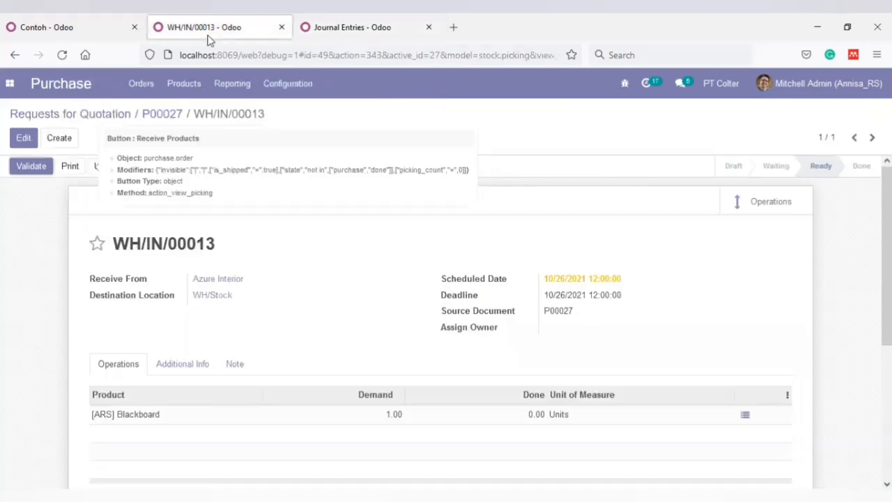
left_click(30, 166)
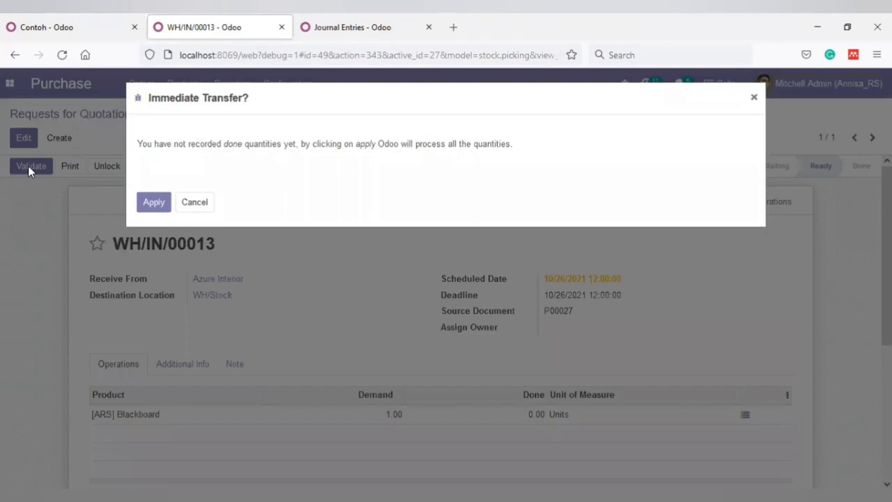
left_click(142, 202)
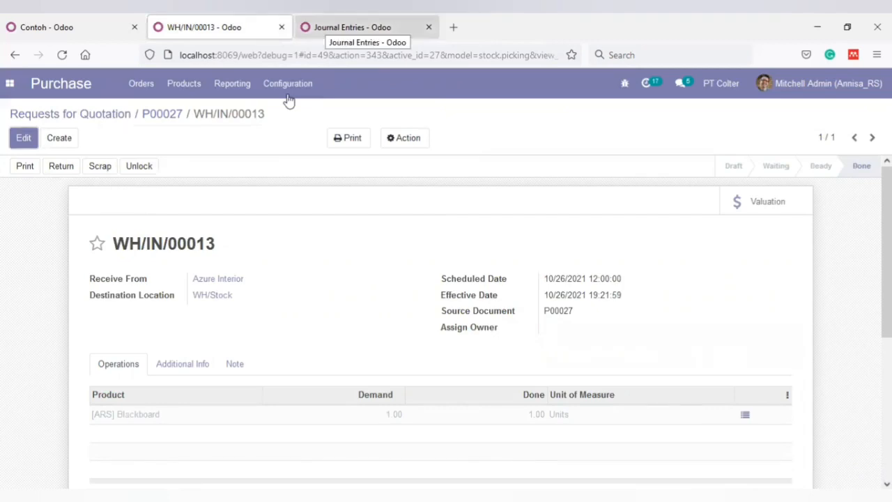
Step: Reload the journal entries, check for a Blackboard receipt entry, and remove the Miscellaneous filter
left_click(327, 28)
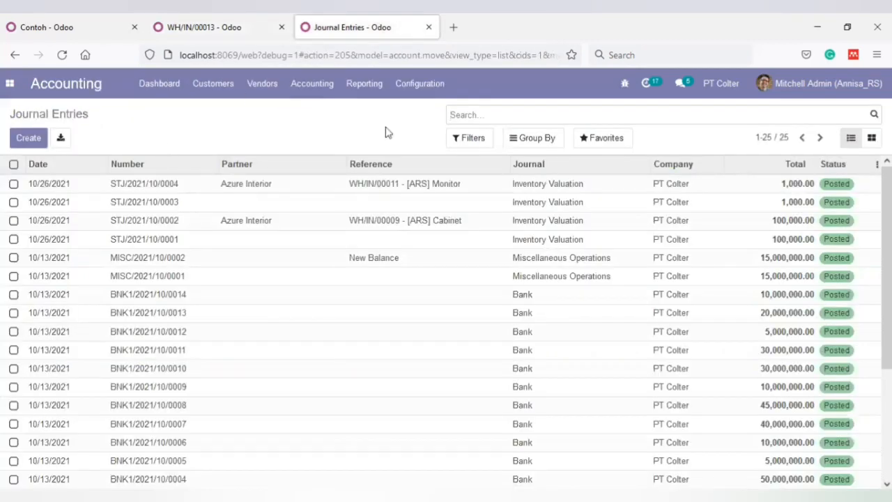
left_click(468, 139)
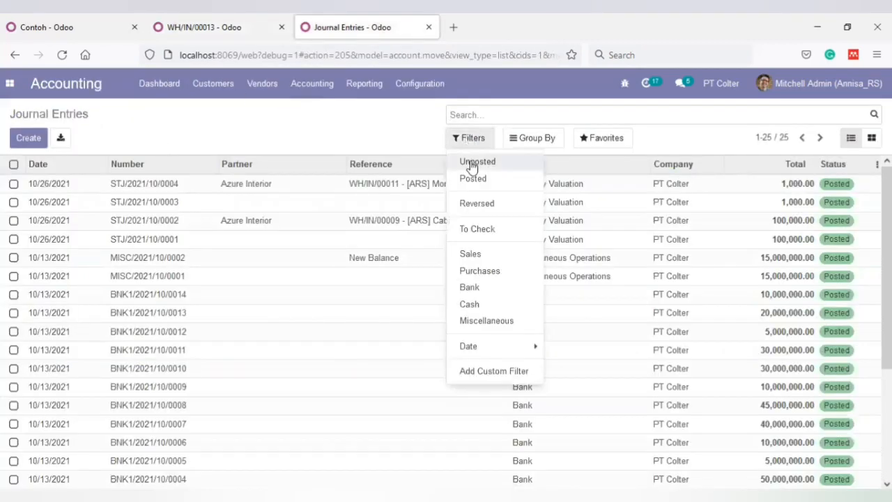
left_click(62, 54)
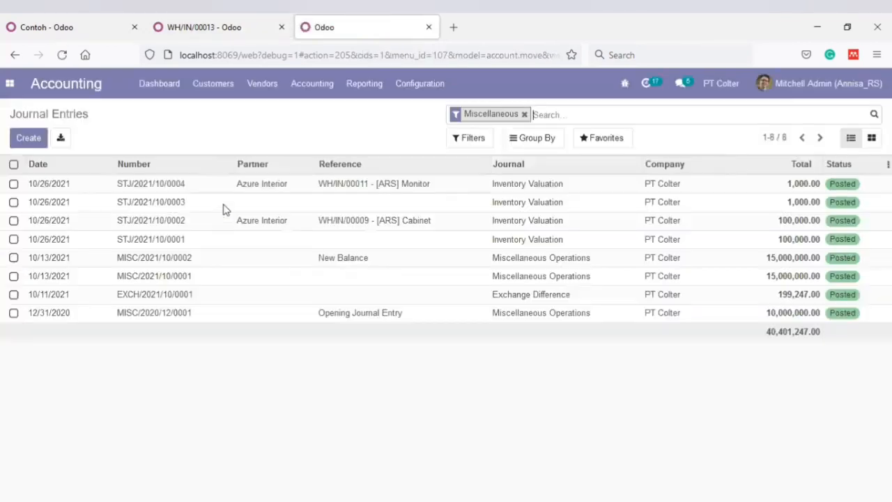
left_click(524, 114)
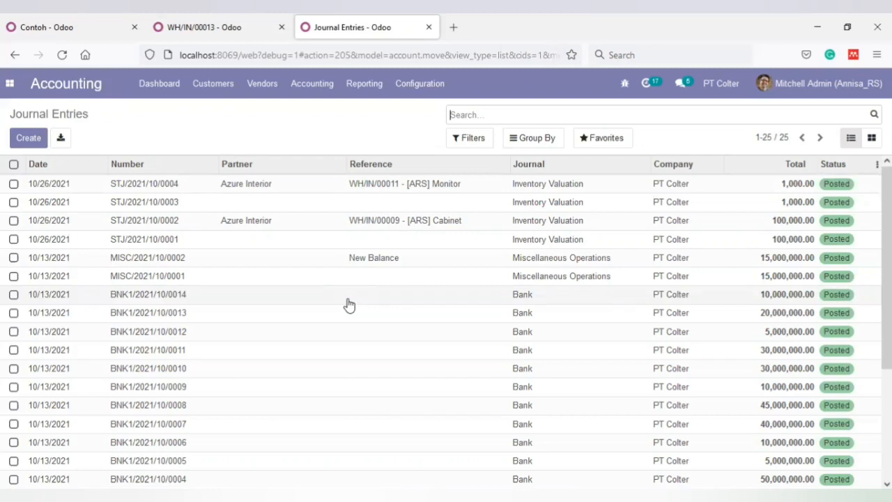
Step: Change the Contoh product category's Inventory Valuation to Automated and save it
left_click(105, 36)
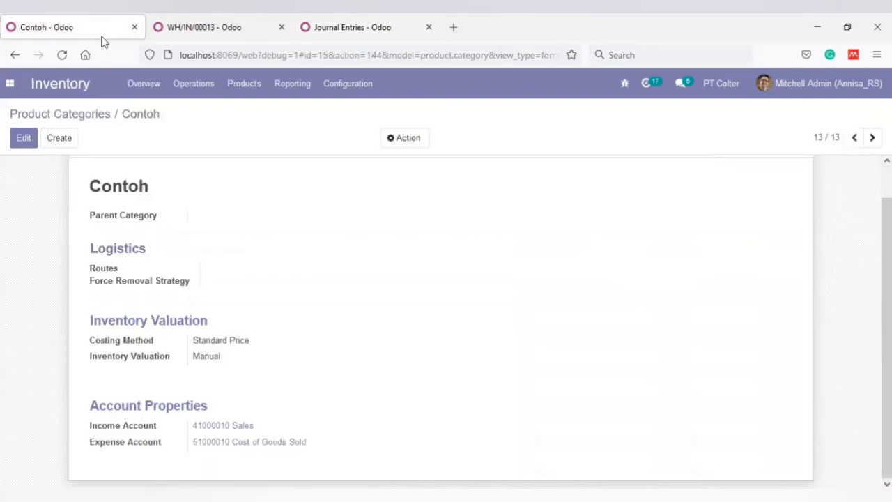
left_click(28, 141)
left_click(222, 396)
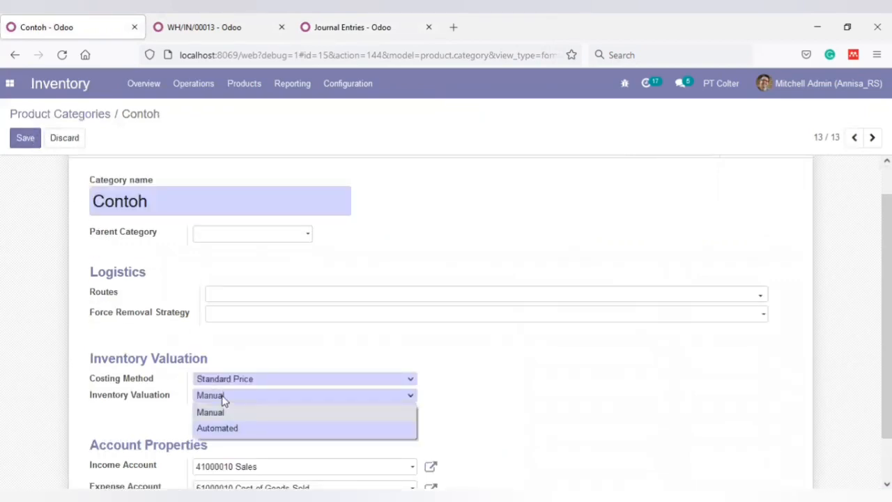
left_click(222, 428)
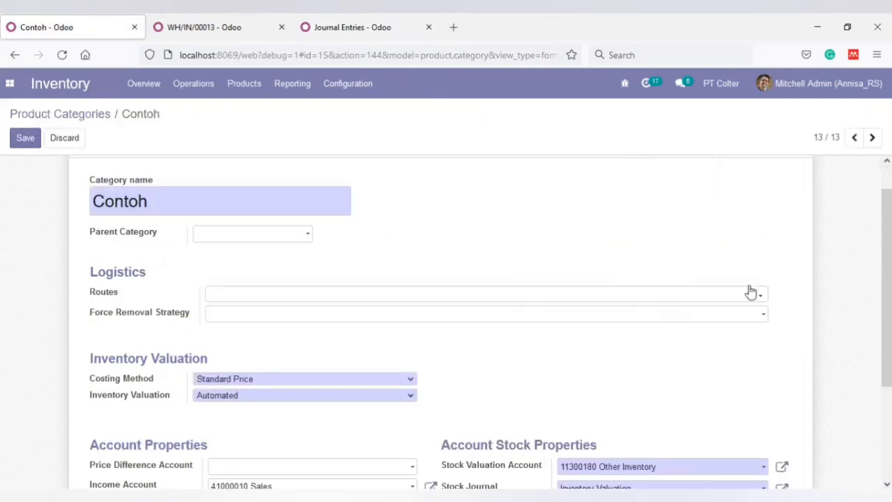
scroll(460, 388, "down", 2)
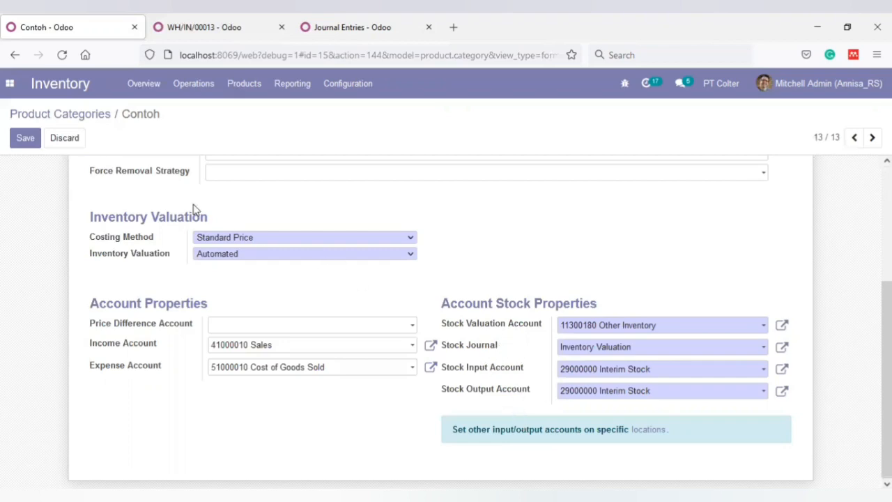
left_click(19, 143)
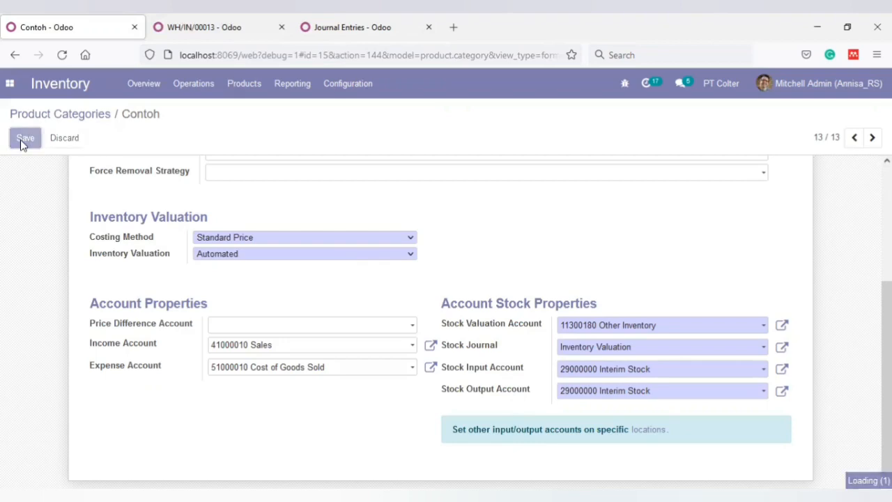
Step: Return from the receipt to purchase order P00027 and duplicate it
left_click(223, 29)
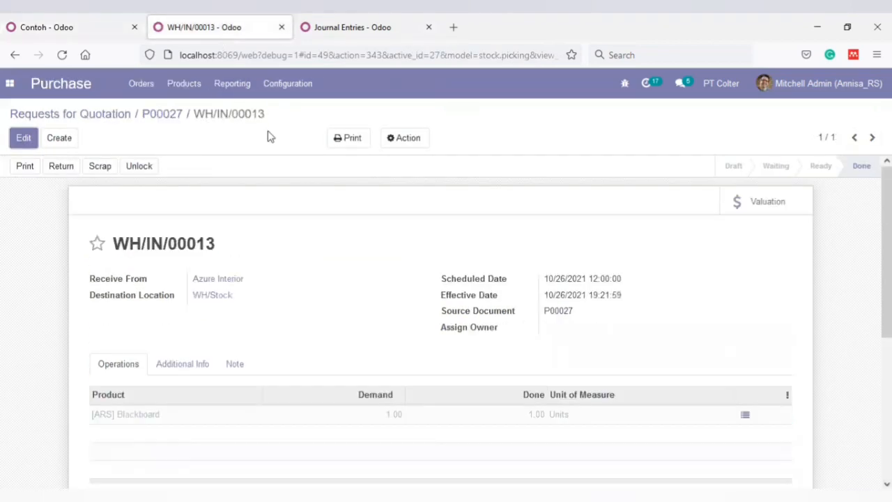
left_click(162, 115)
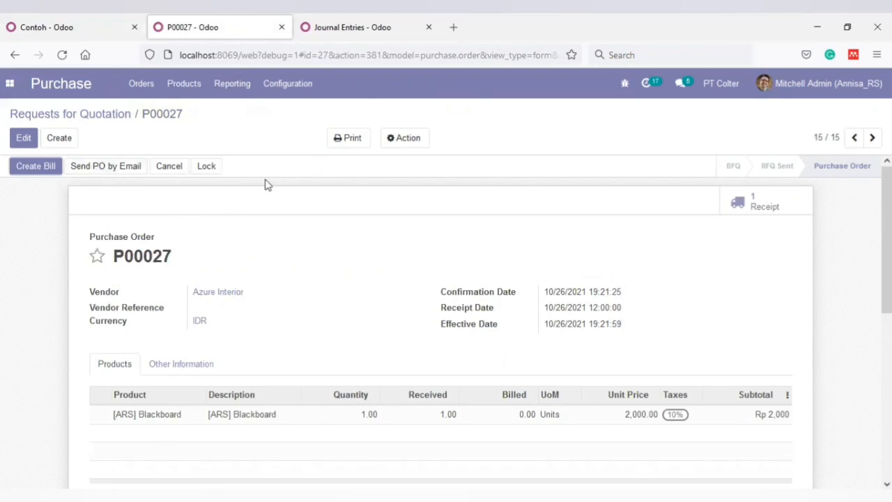
left_click(392, 139)
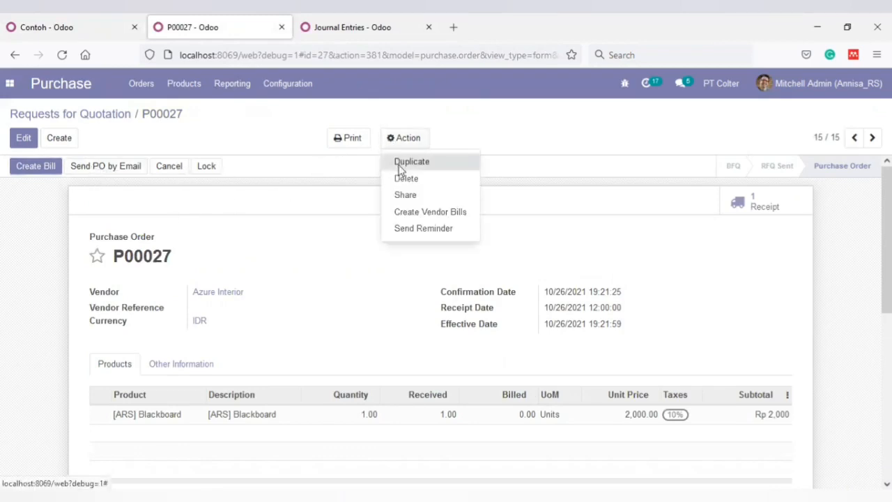
left_click(401, 168)
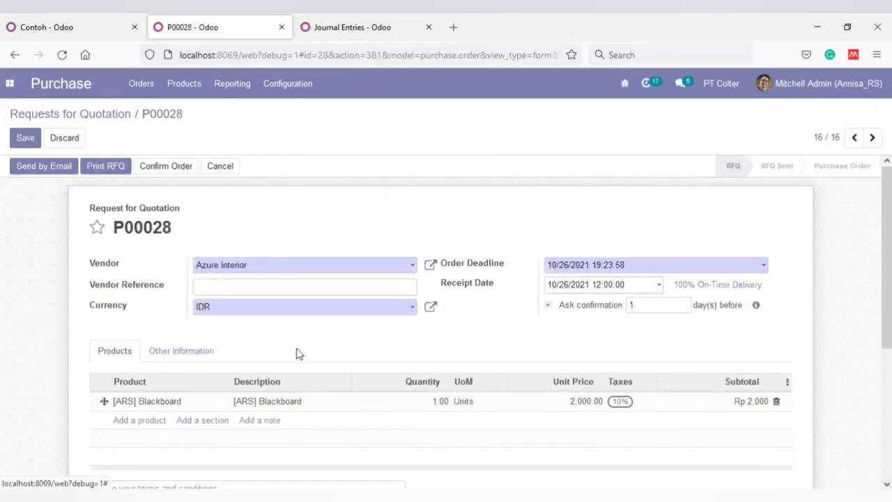
Step: Confirm the duplicated order and validate its receipt as an immediate transfer of all quantities
left_click(148, 166)
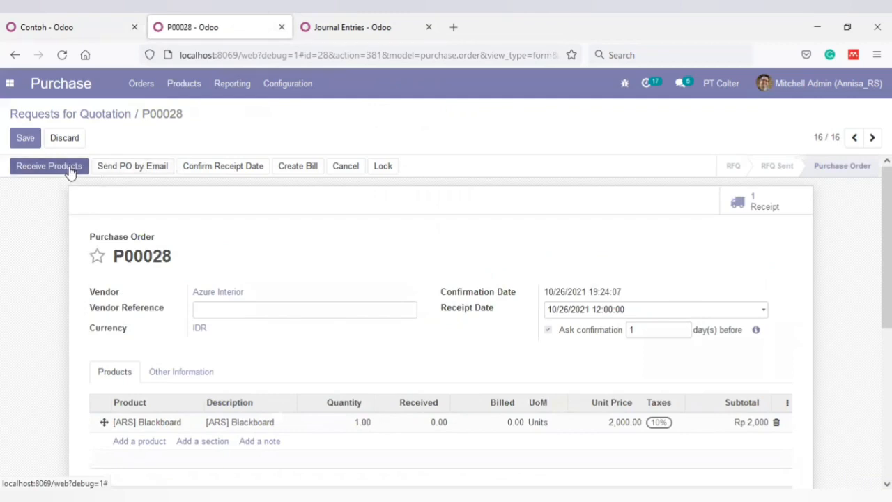
left_click(49, 166)
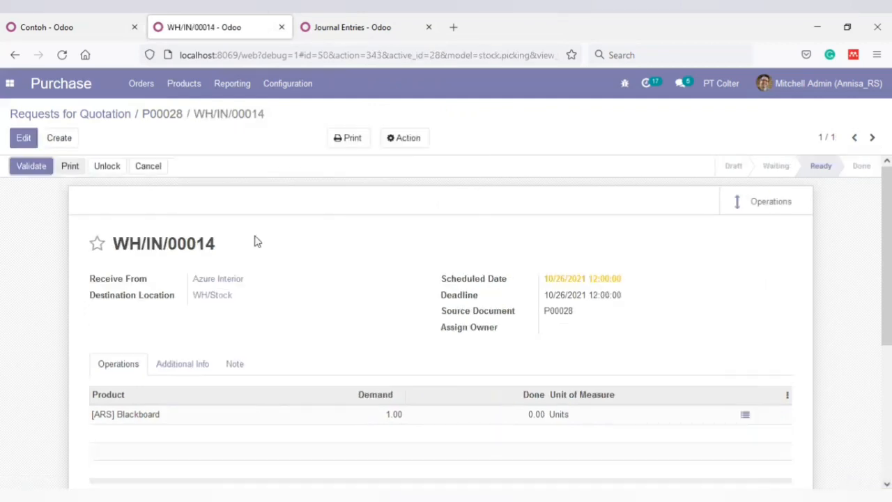
left_click(34, 168)
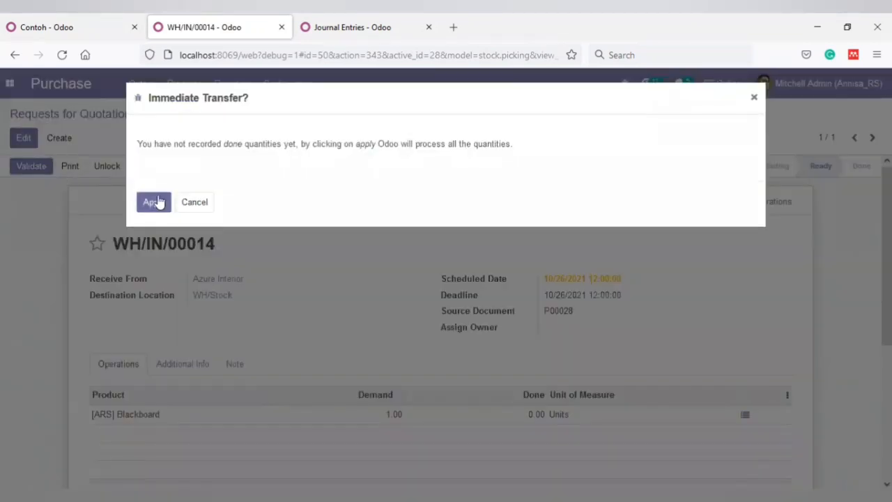
left_click(154, 203)
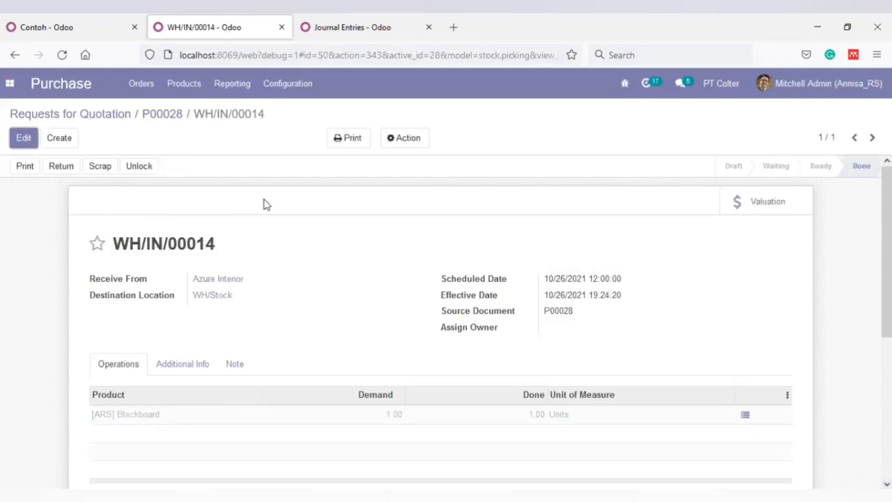
Step: Reload the journal entries to look for the Blackboard receipt, and check the Contoh category's inventory valuation settings
key("ctrl+Tab")
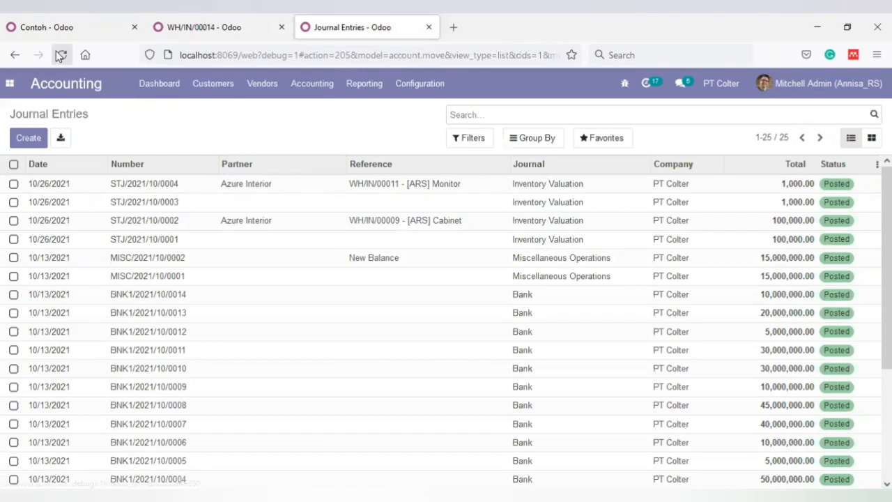
key("F5")
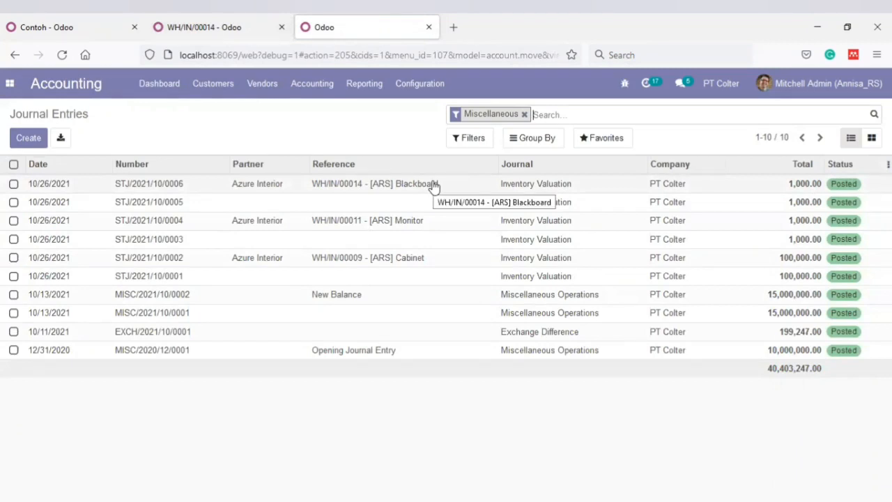
left_click(83, 25)
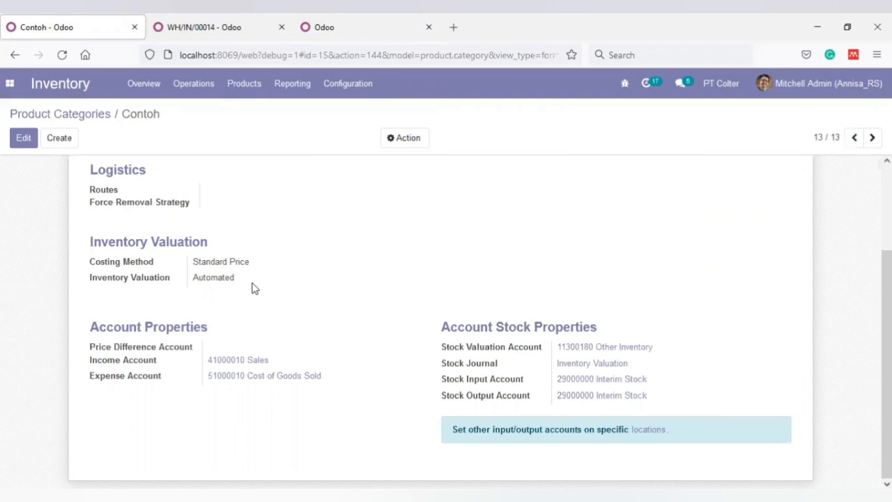
Step: Open the journal entry referencing WH/IN/00014 - [ARS] Blackboard to examine its debit and credit items
left_click(251, 28)
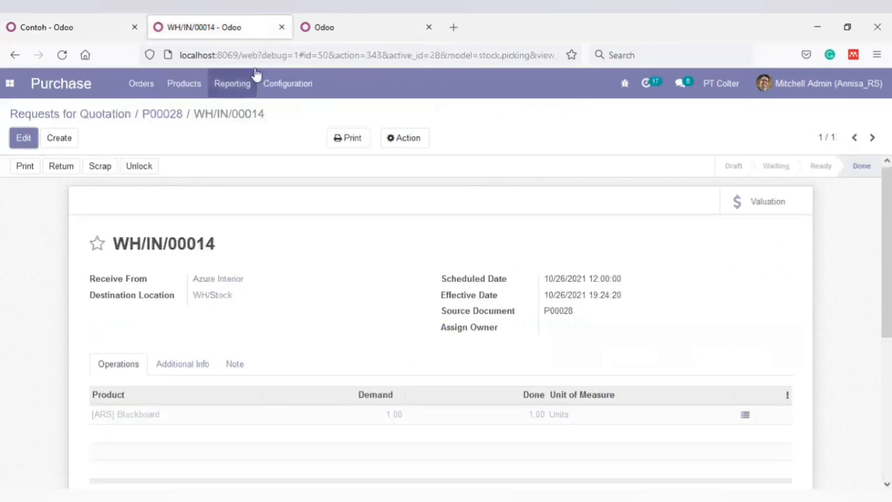
left_click(328, 35)
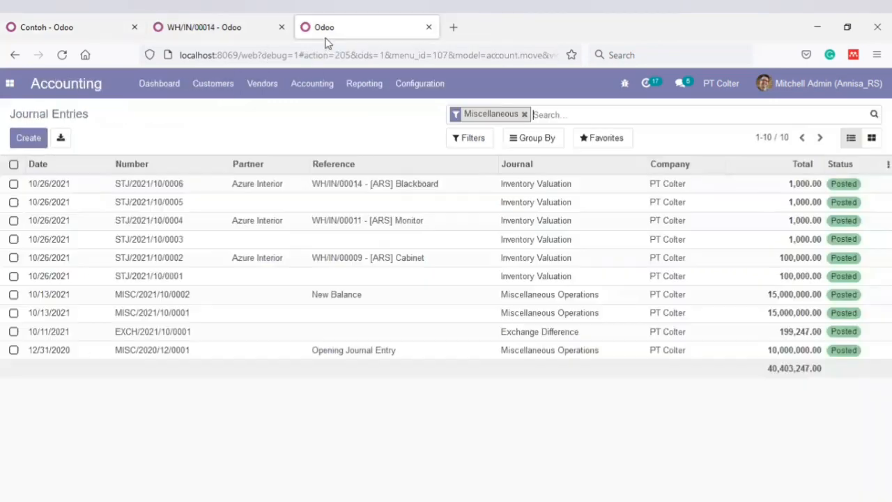
left_click(244, 185)
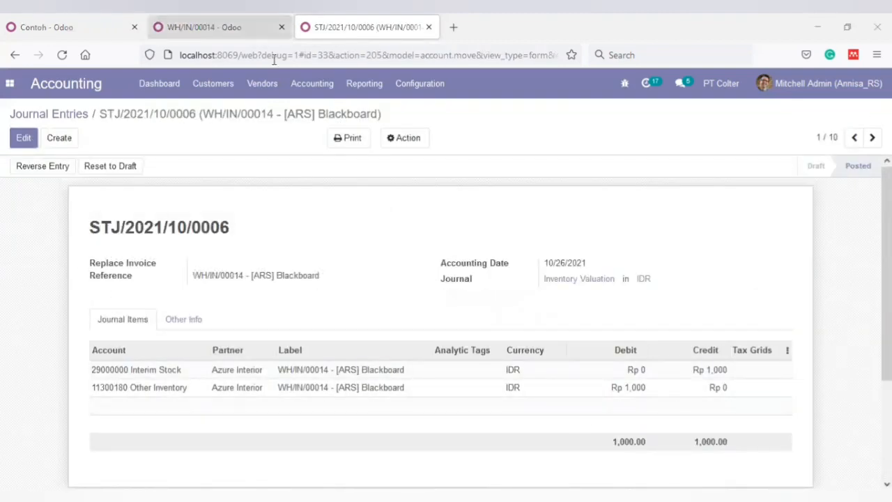
Step: Go back to purchase order P00028 to check the Blackboard line's unit price
left_click(265, 27)
left_click(169, 120)
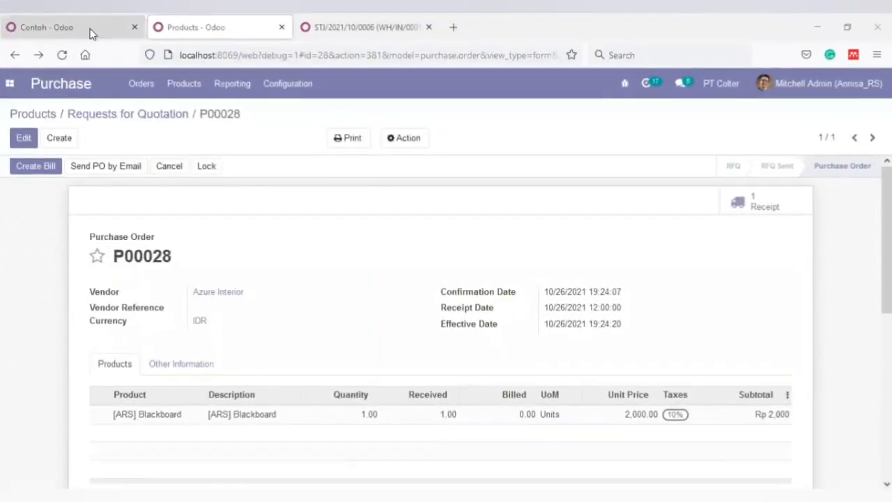
Step: Review the costing method options of the Contoh category, keep Standard Price selected and save the category
left_click(90, 28)
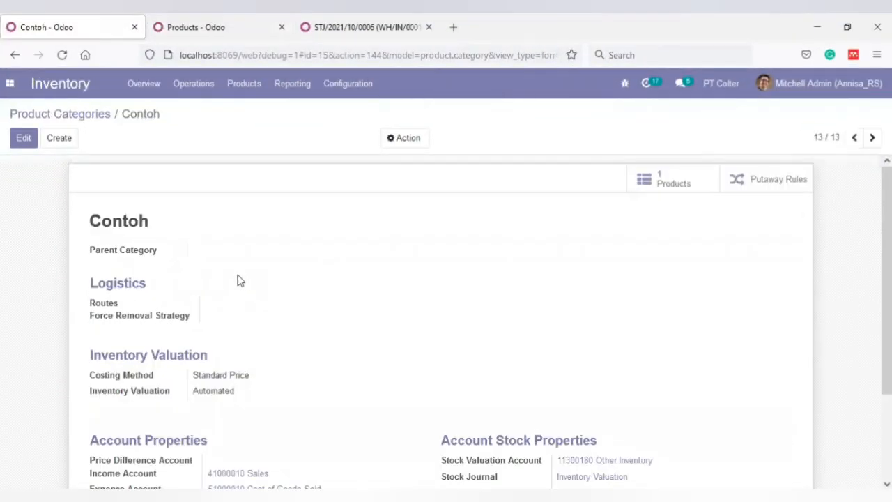
left_click(23, 140)
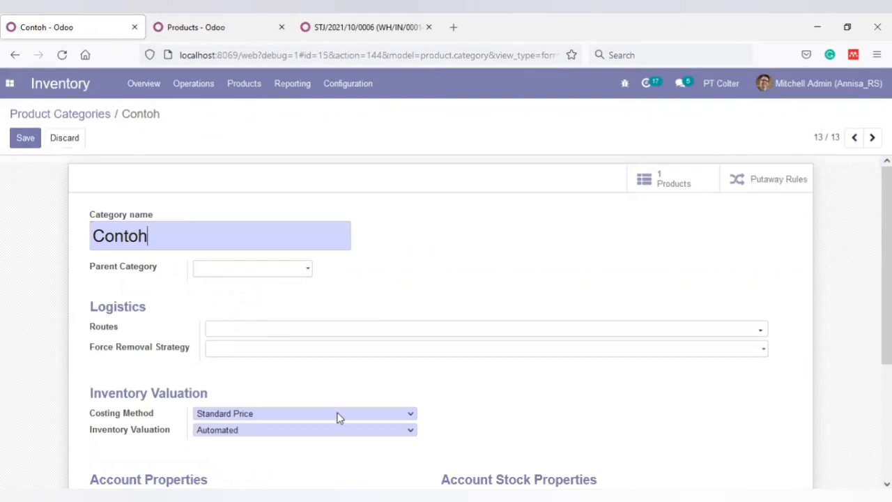
left_click(338, 415)
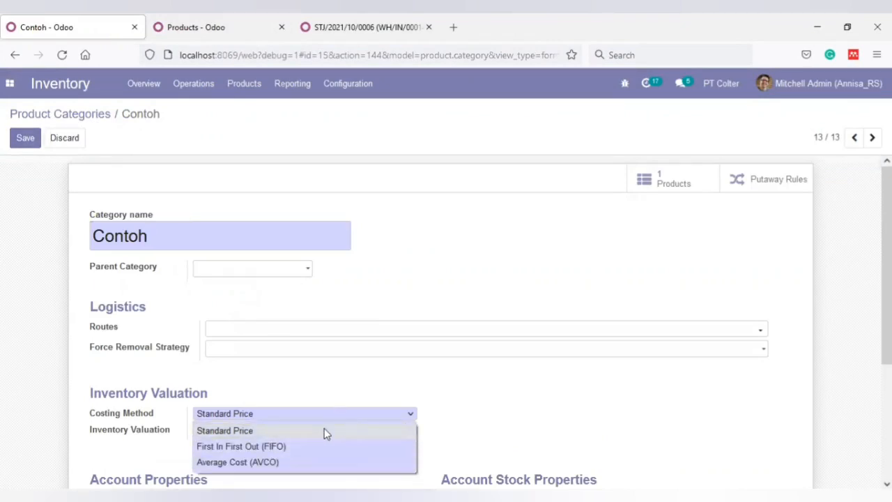
left_click(324, 430)
left_click(25, 138)
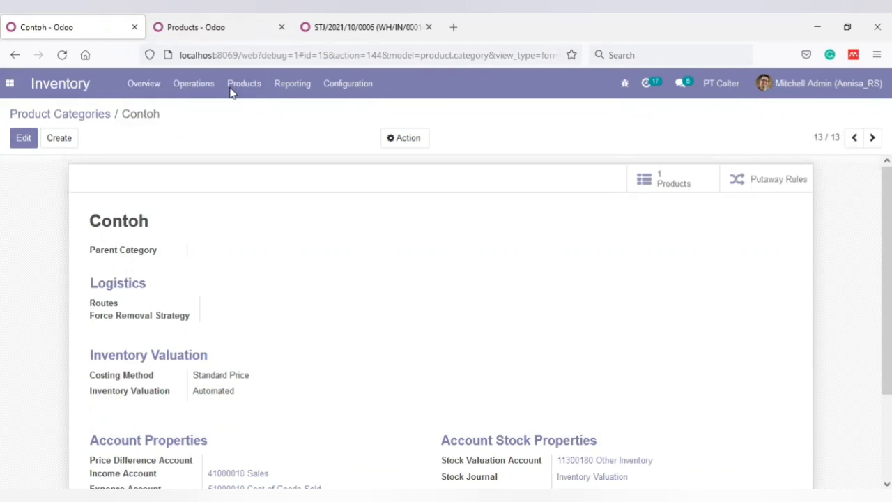
Step: Open the [ARS] Blackboard product and compare its cost with the amounts in journal entry STJ/2021/10/0006
left_click(227, 29)
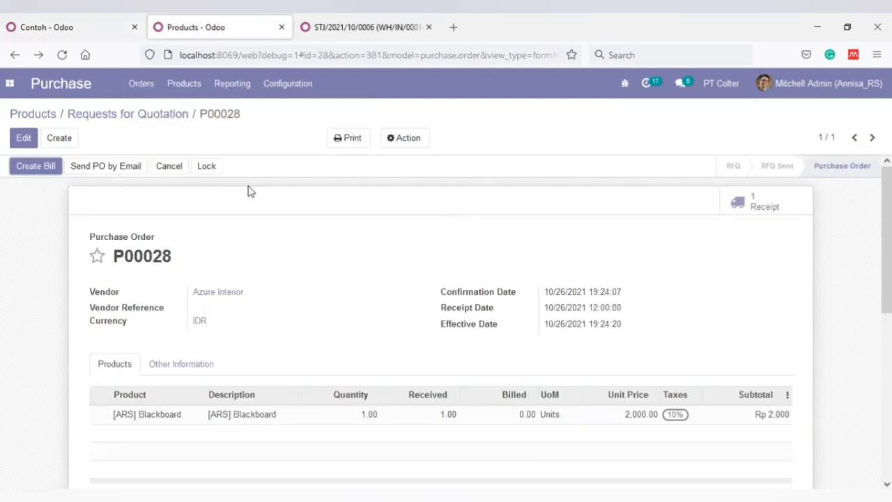
left_click(198, 89)
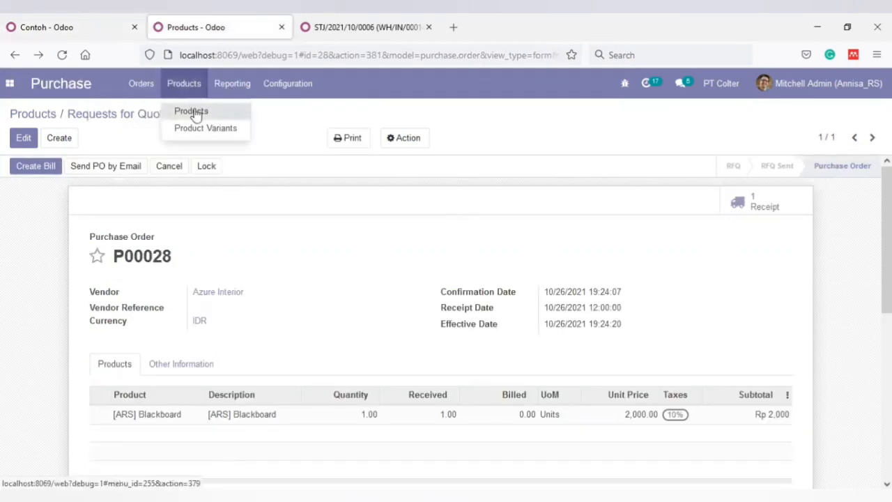
left_click(197, 111)
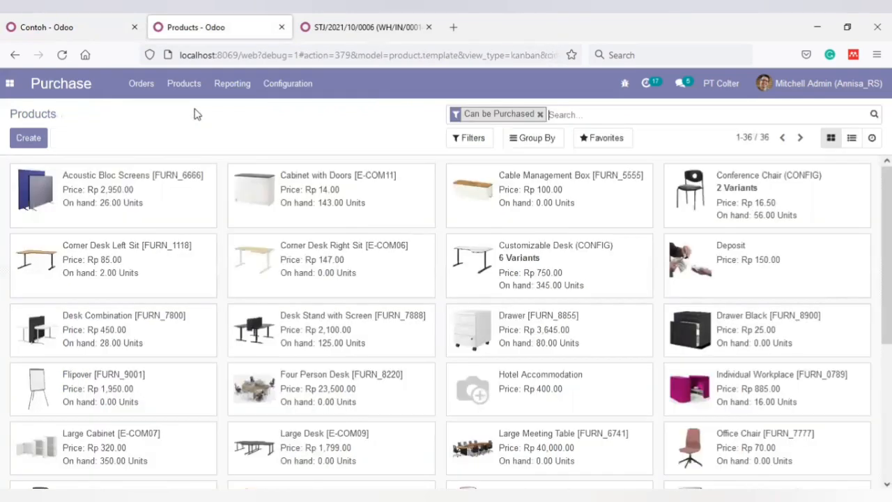
scroll(697, 334, "down", 5)
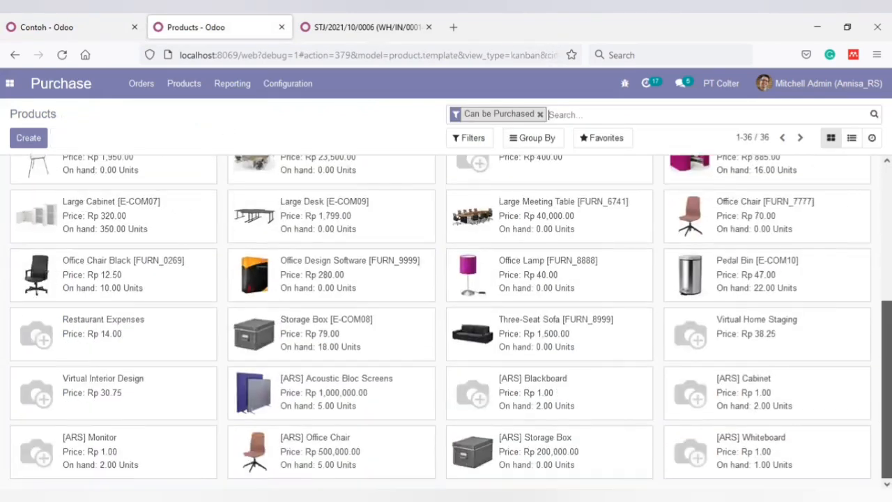
left_click(587, 409)
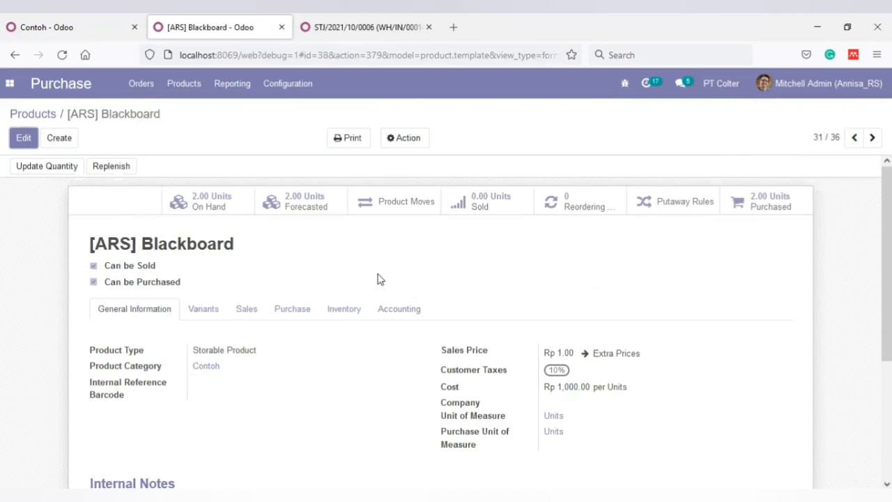
left_click(342, 39)
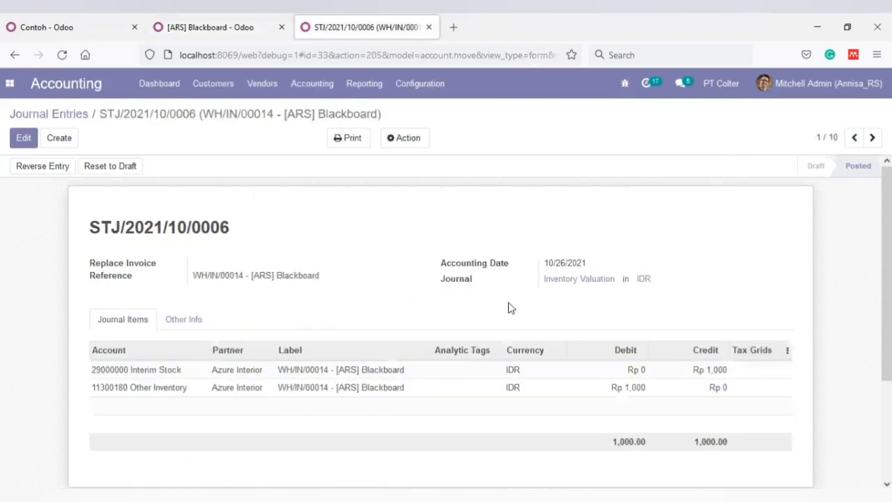
left_click(241, 28)
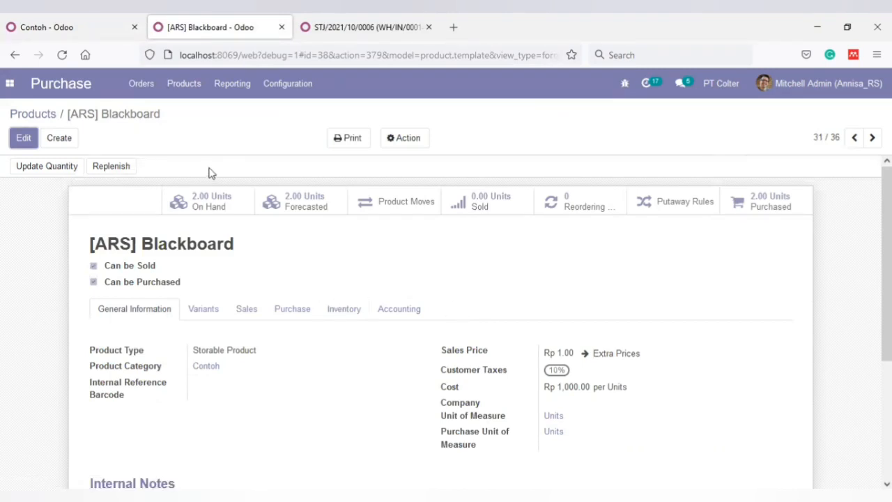
Step: Examine the Contoh category's FIFO and AVCO costing alternatives and its account settings in edit mode, leaving Standard Price in place
left_click(79, 20)
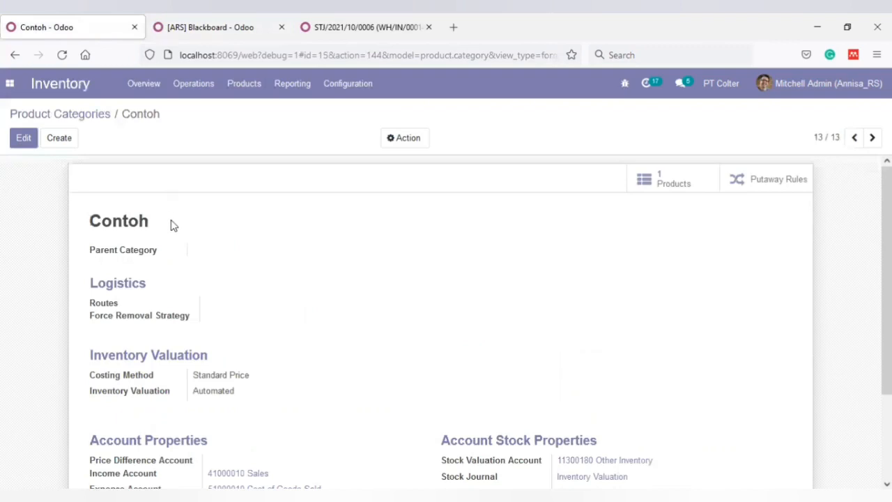
left_click(15, 148)
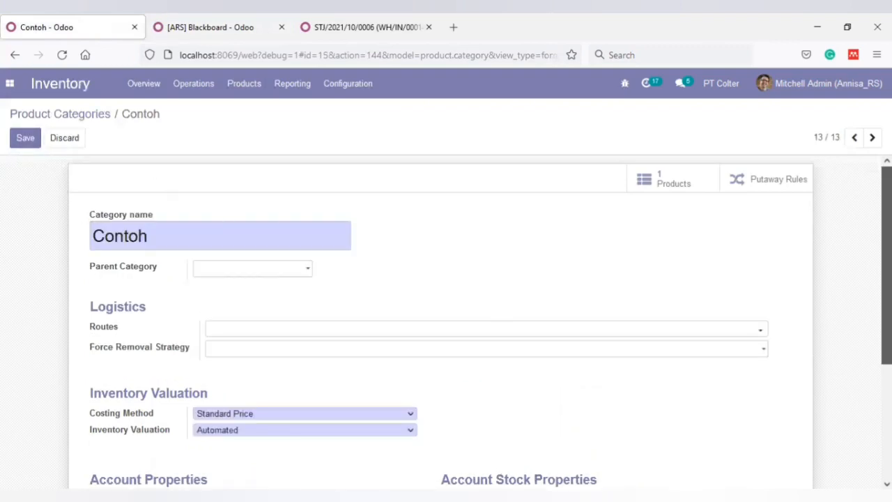
scroll(824, 384, "down", 3)
left_click(411, 242)
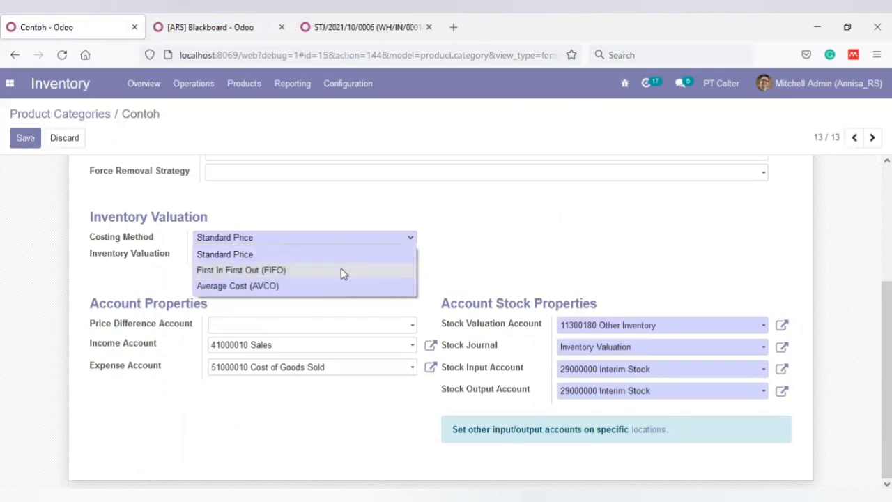
left_click(470, 272)
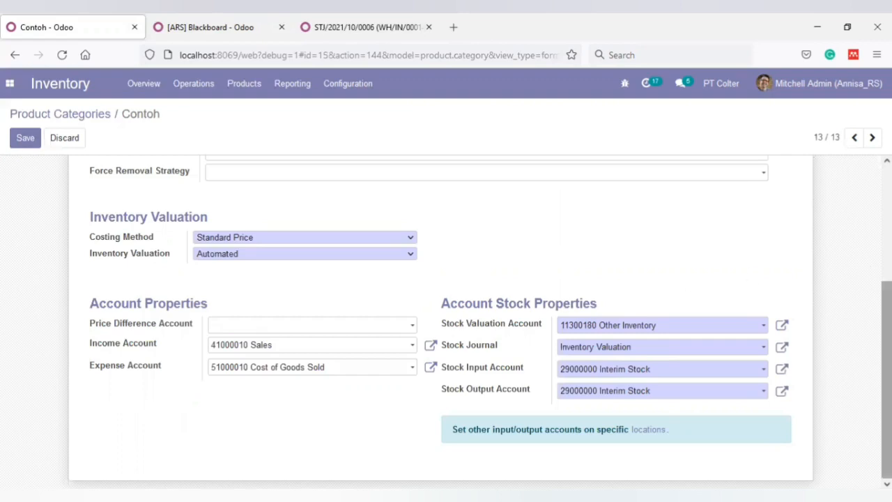
left_click_drag(888, 313, 889, 195)
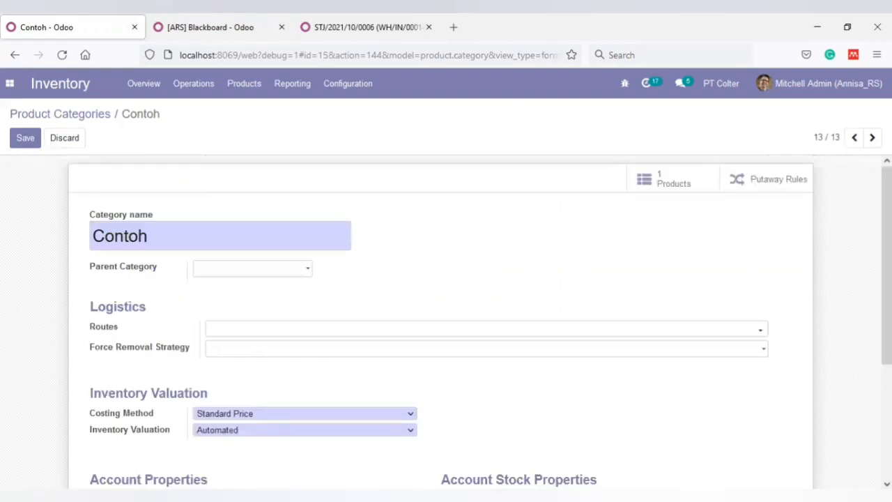
left_click(19, 142)
Step: Switch to the Sales module and create a new quotation with Deco Addict as the customer
left_click(169, 32)
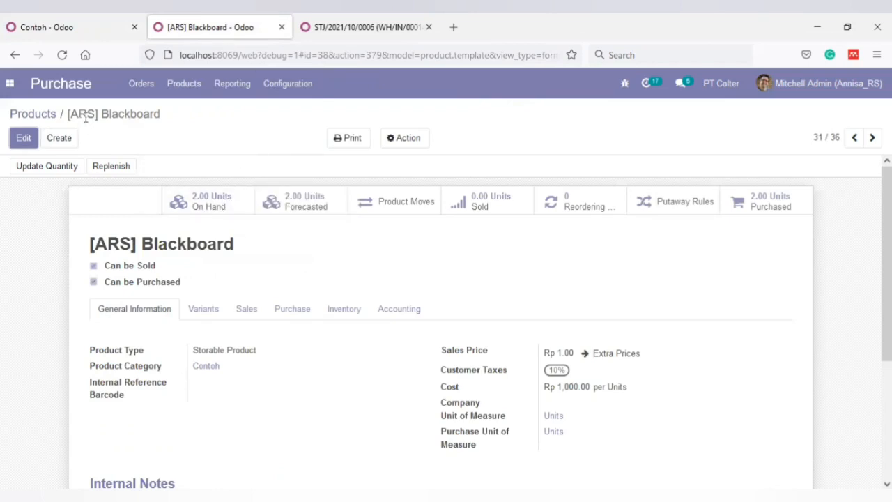
left_click(11, 83)
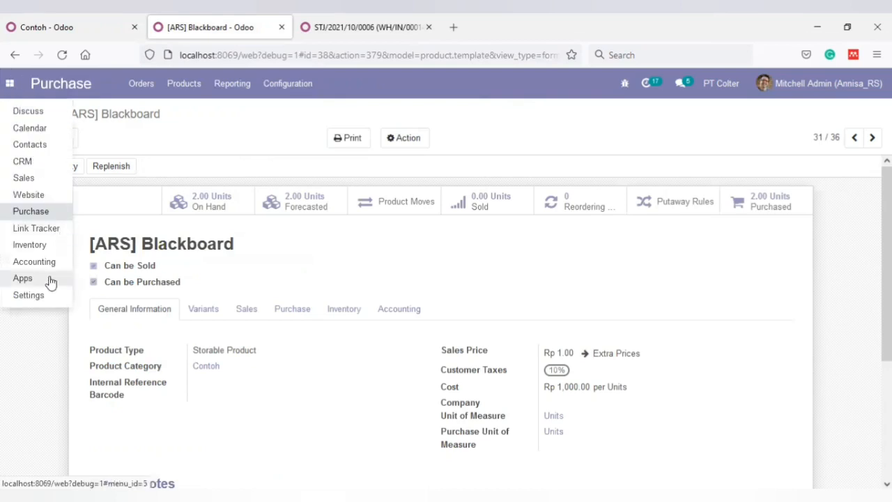
left_click(38, 180)
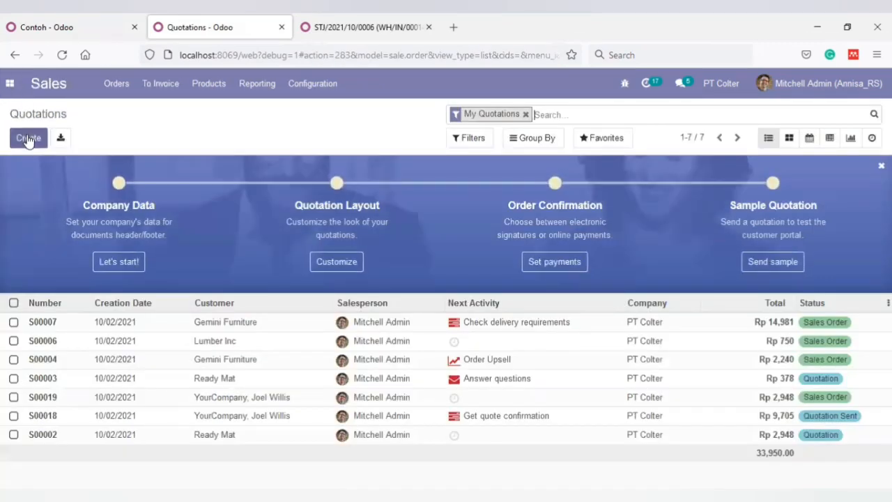
left_click(29, 141)
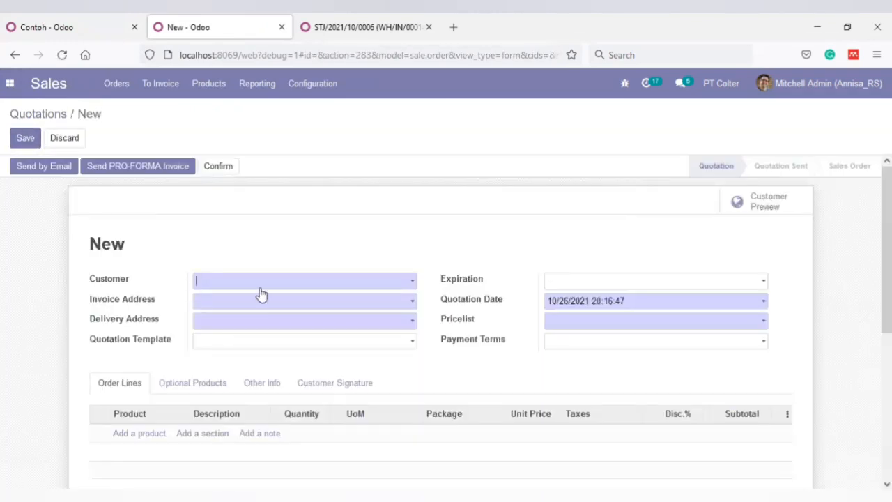
left_click(262, 287)
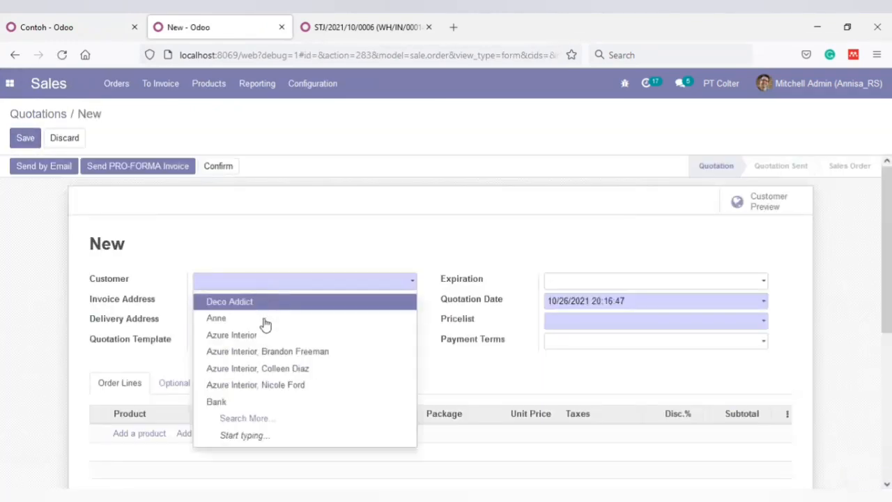
left_click(264, 309)
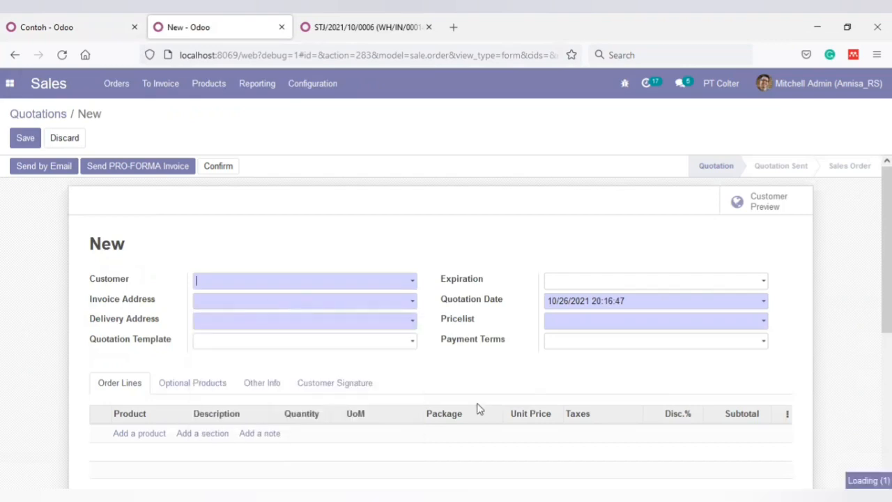
Step: Add the [ARS] Blackboard product as an order line on the quotation
scroll(410, 291, "down", 4)
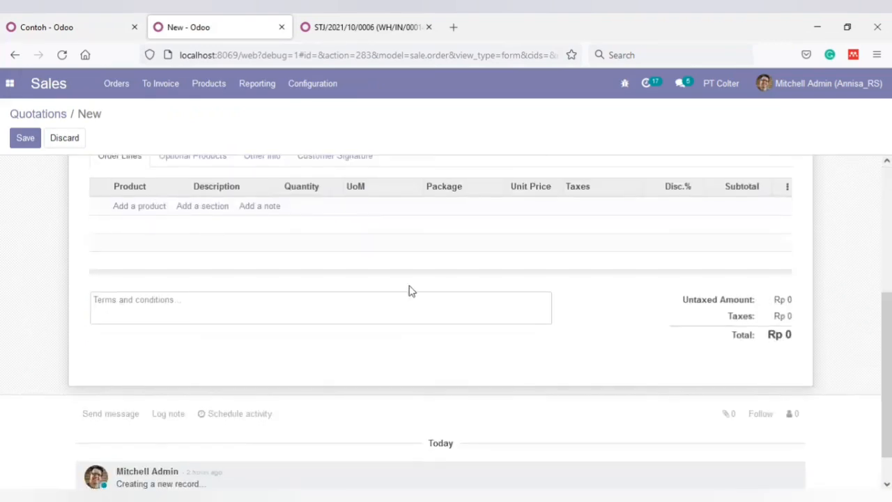
left_click(143, 207)
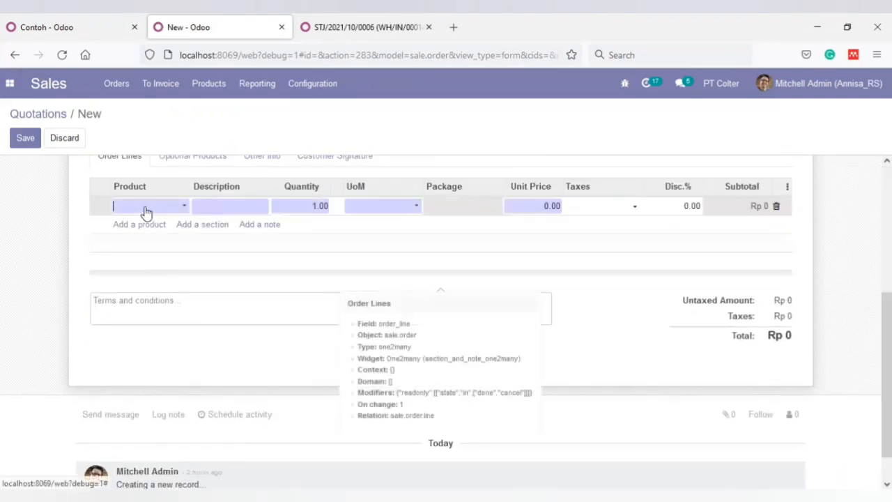
type("l")
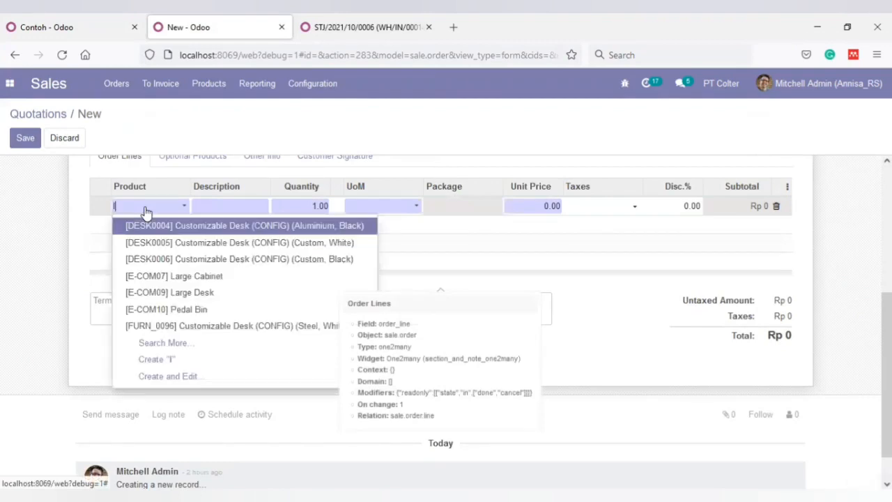
key("BackSpace")
type("blac")
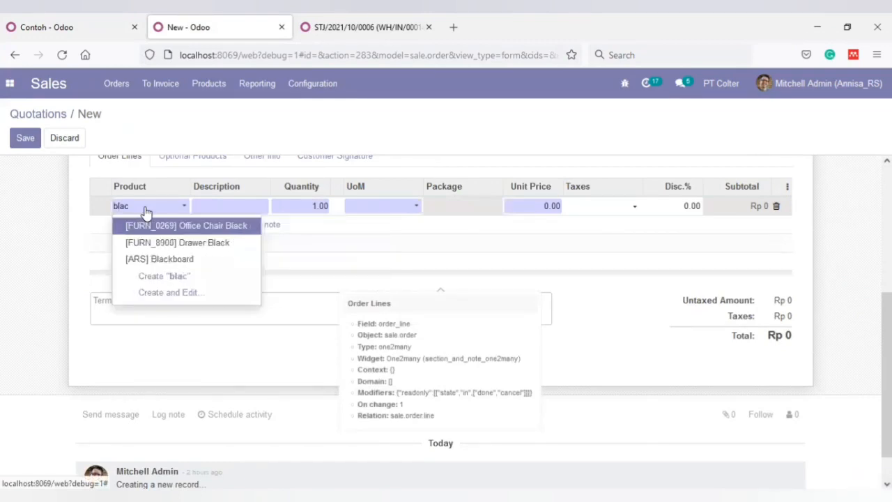
left_click(156, 259)
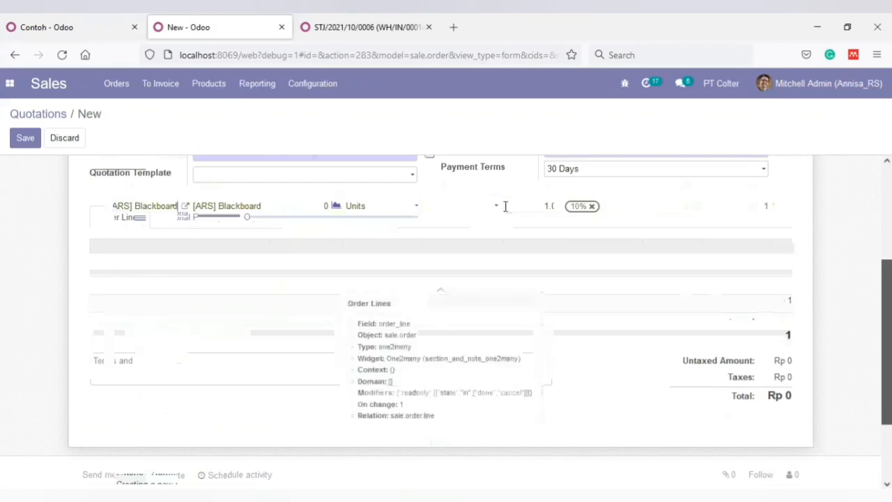
Step: Set the Blackboard order line's quantity to 2
type("2")
left_click_drag(549, 208, 578, 206)
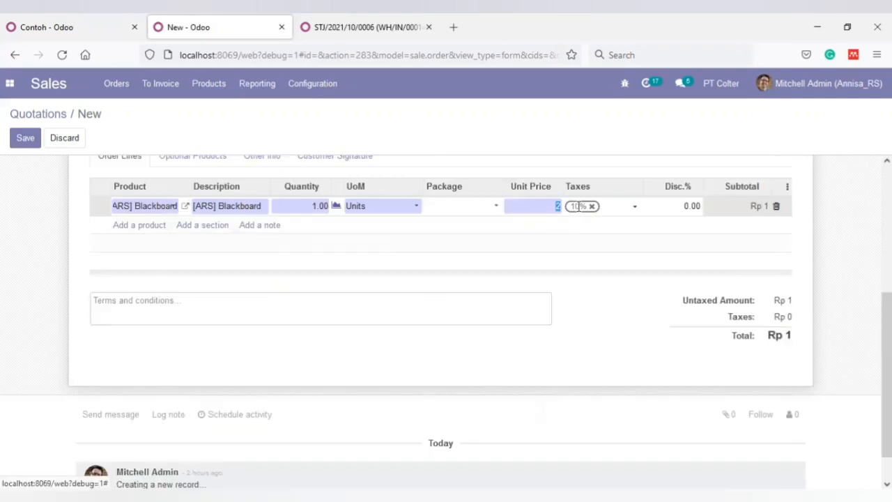
key("BackSpace")
left_click_drag(310, 205, 350, 212)
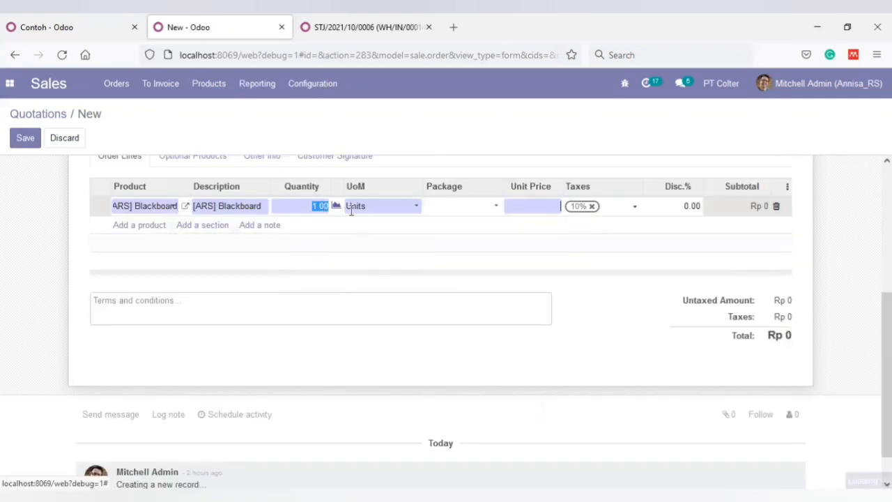
type("2")
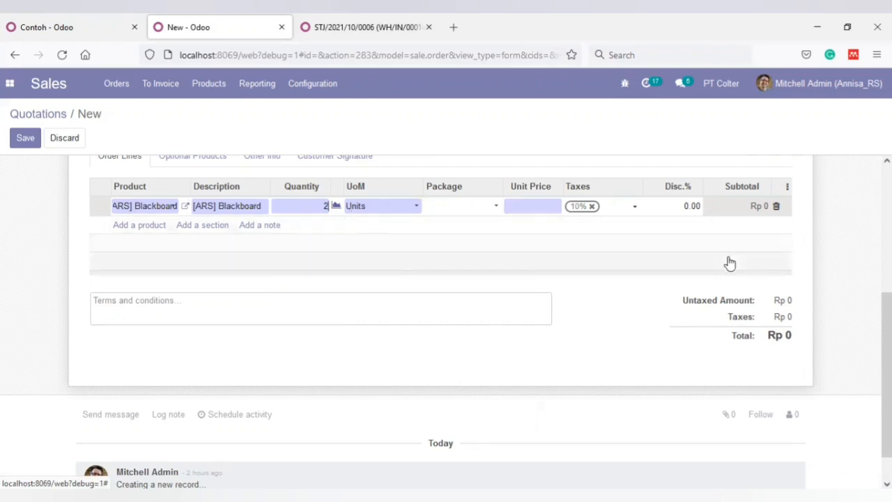
Step: Set the Blackboard order line's unit price to 10000
scroll(887, 376, "up", 5)
scroll(464, 345, "down", 1)
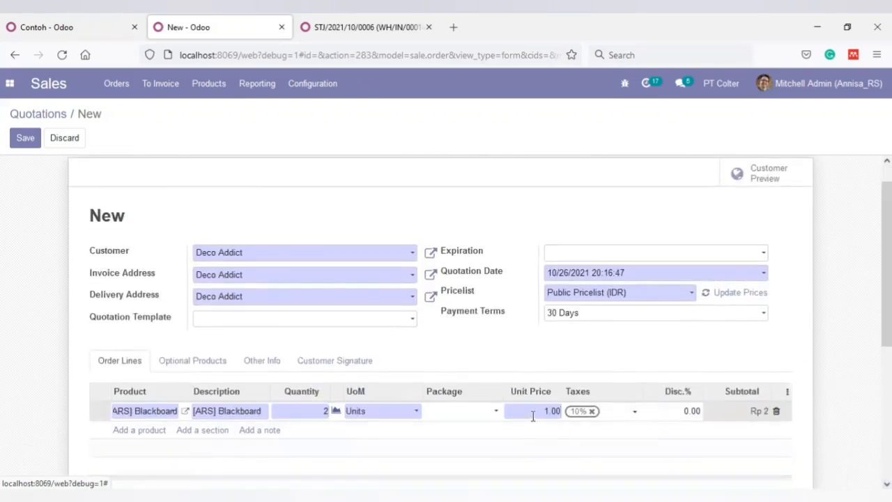
key("BackSpace")
key("BackSpace")
key("BackSpace")
key("BackSpace")
type("10000")
scroll(532, 416, "down", 3)
scroll(532, 416, "up", 4)
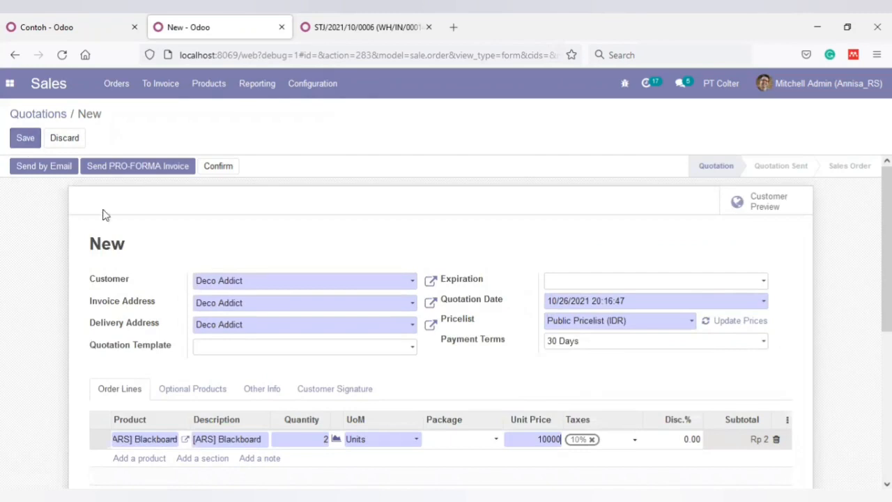
Step: Confirm the Blackboard quotation and validate its delivery with an immediate transfer of all quantities
left_click(217, 167)
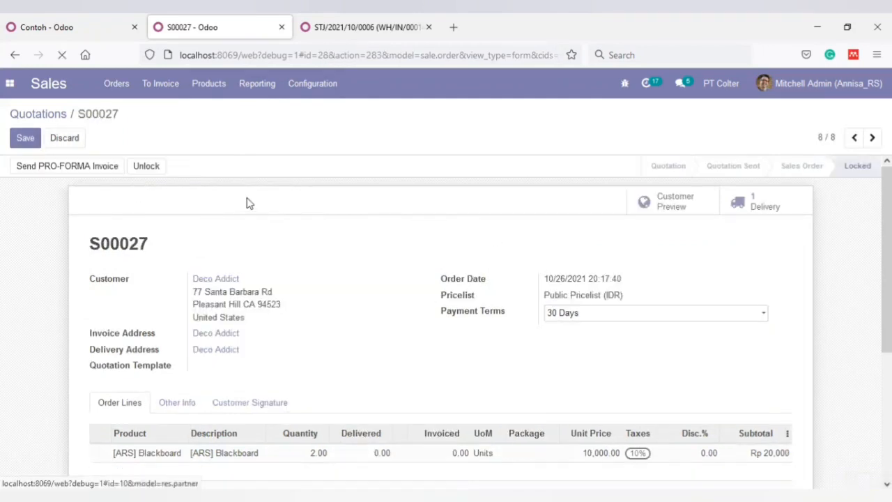
left_click(736, 212)
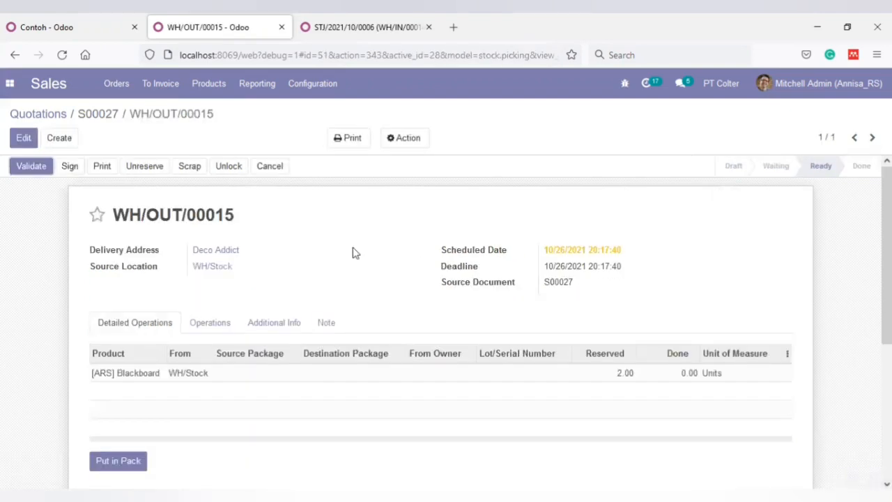
left_click(31, 168)
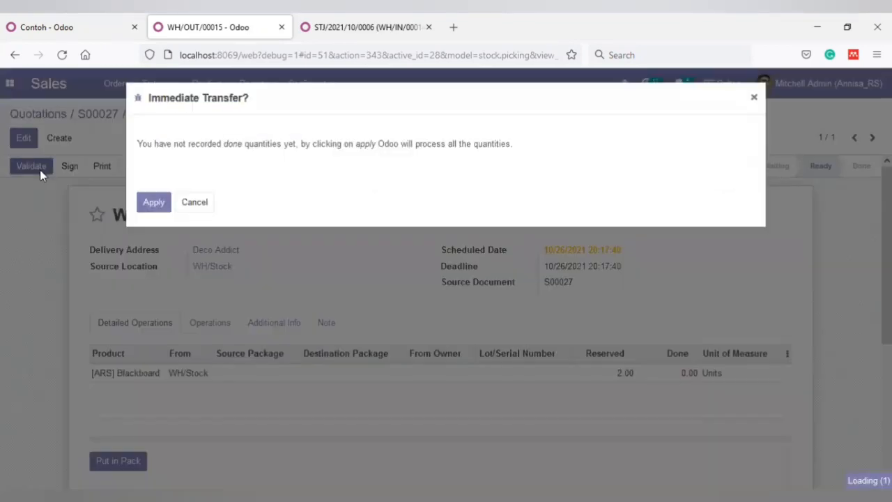
left_click(155, 209)
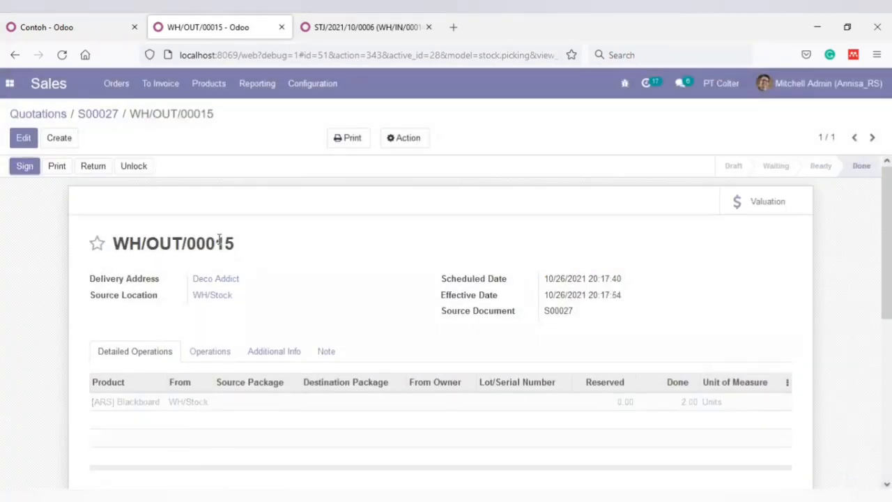
Step: Reload the Accounting journal entries list to check the valuation entry for the Blackboard delivery
key("ctrl+Tab")
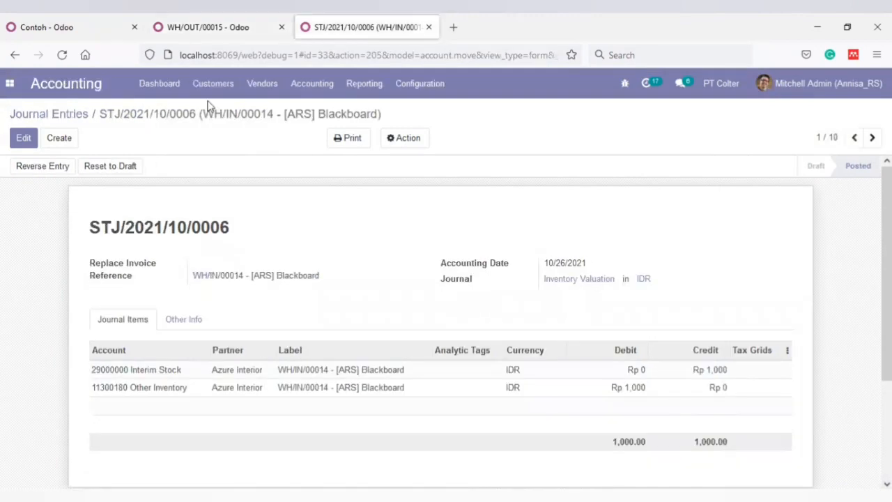
left_click(323, 96)
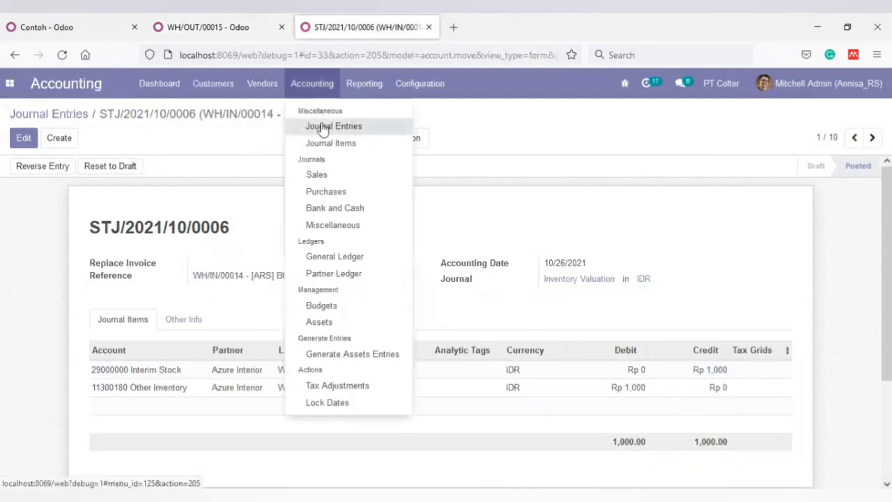
left_click(322, 126)
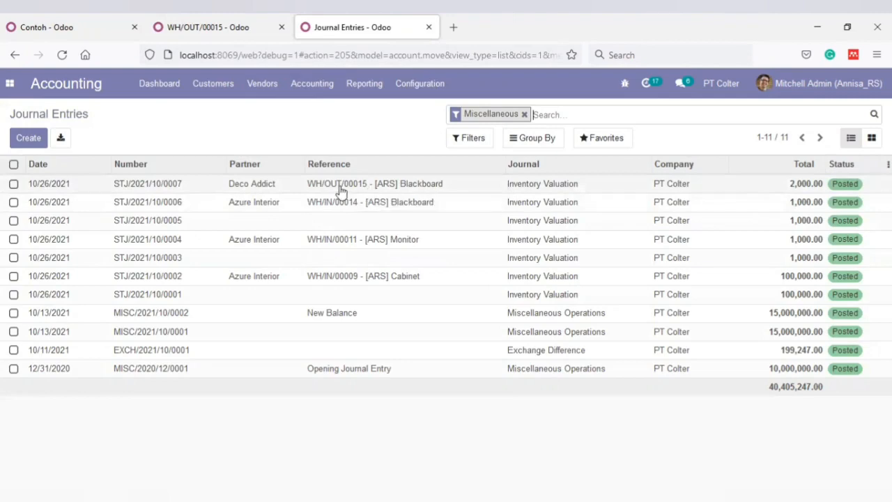
Step: Change the Contoh product category's costing method to First In First Out (FIFO), acknowledge the warning, and save
left_click(268, 42)
left_click(62, 26)
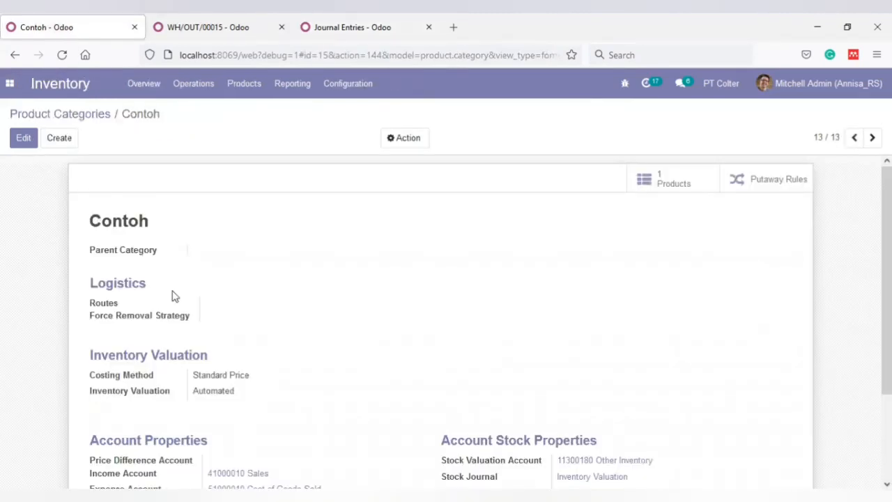
left_click(28, 145)
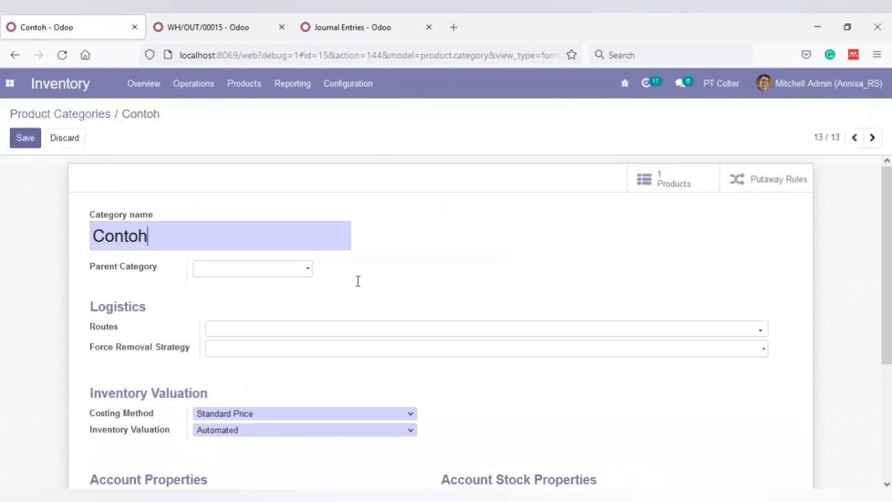
scroll(358, 281, "down", 5)
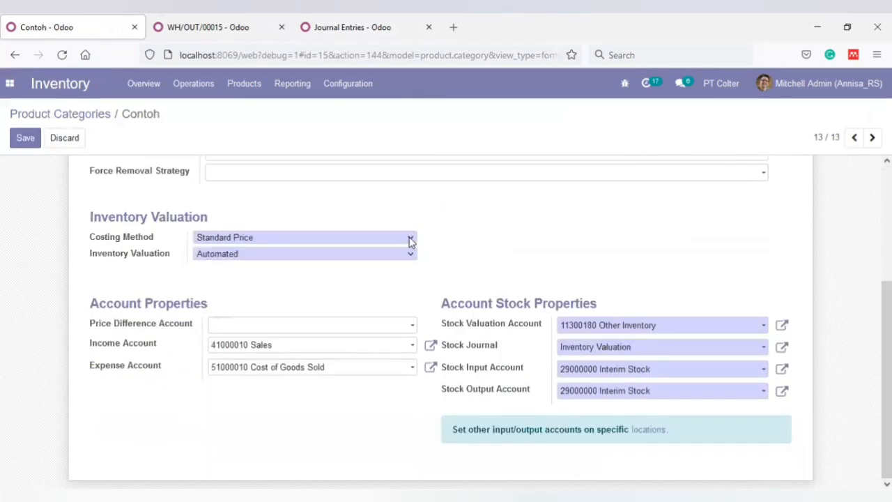
left_click(410, 240)
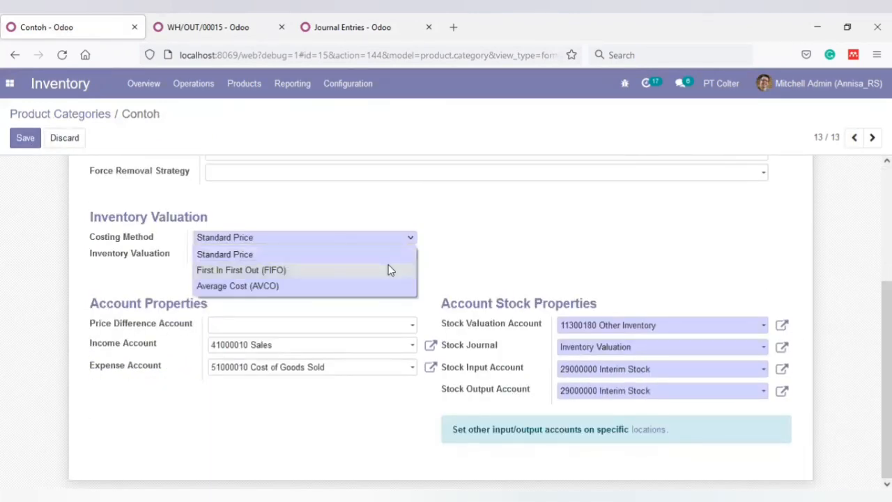
left_click(388, 269)
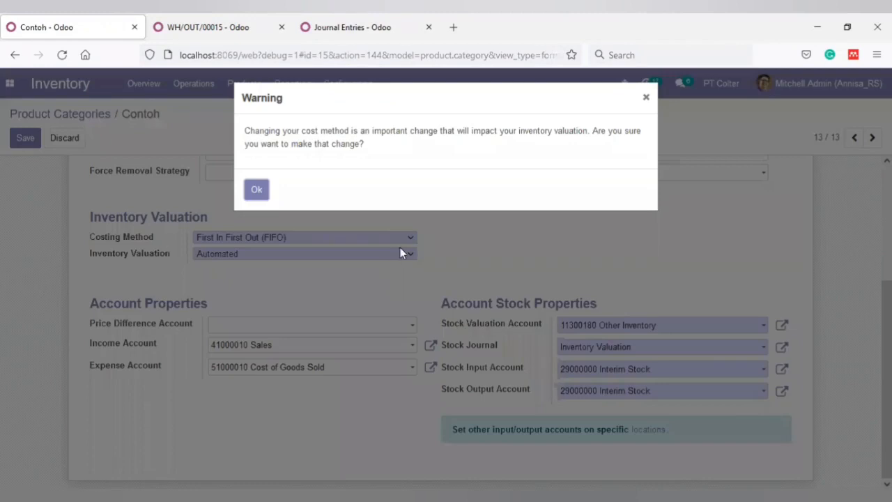
left_click(262, 194)
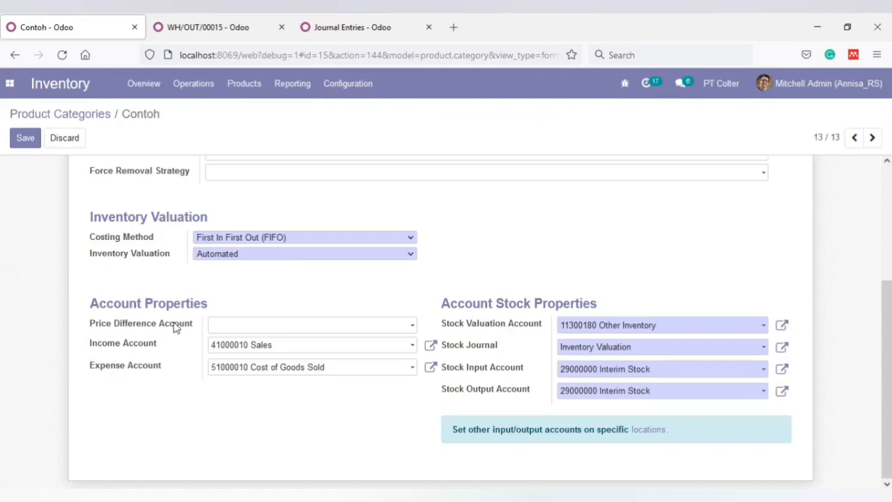
mouse_move(175, 328)
left_click_drag(886, 306, 886, 191)
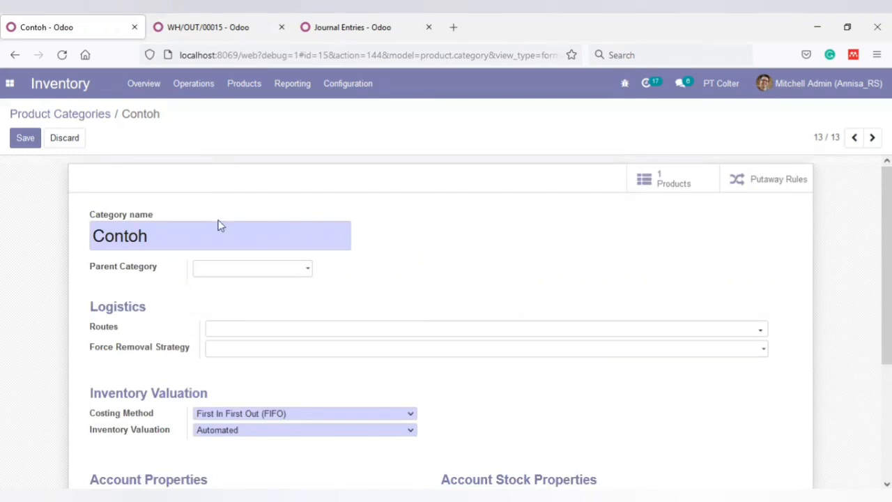
left_click(25, 143)
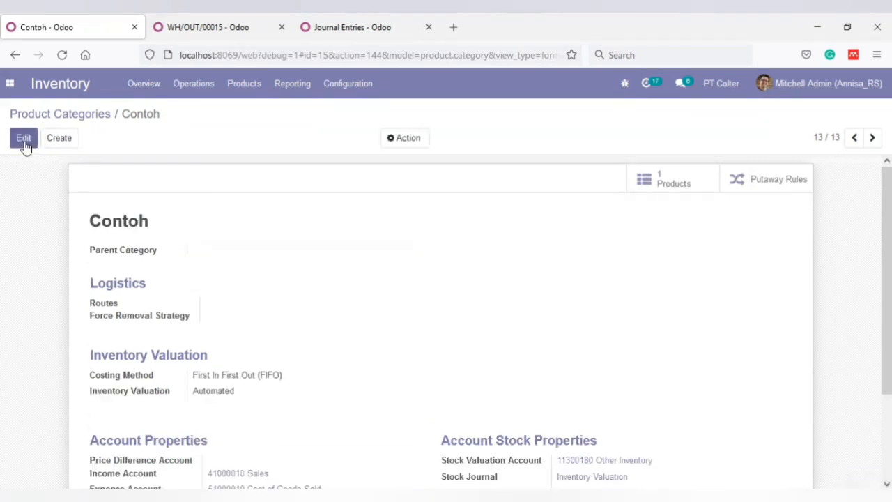
Step: Switch to the Purchase module and create a new request for quotation with Azure Interior as the vendor
left_click(176, 21)
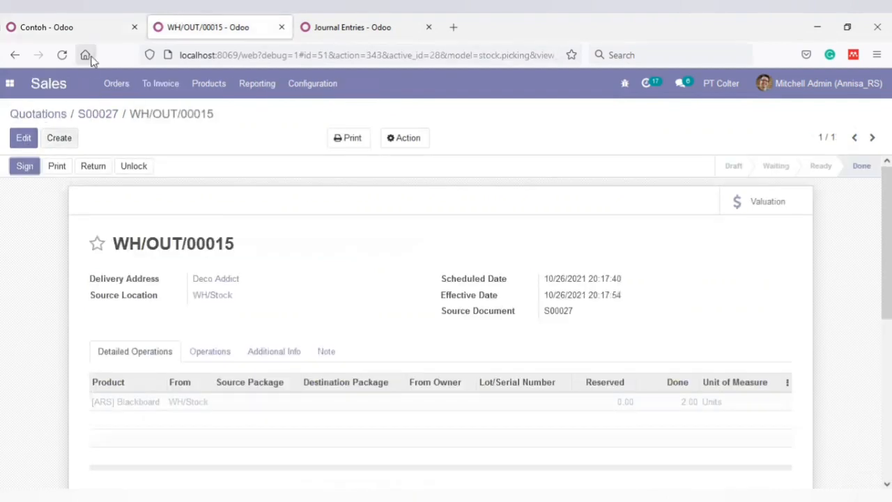
left_click(10, 83)
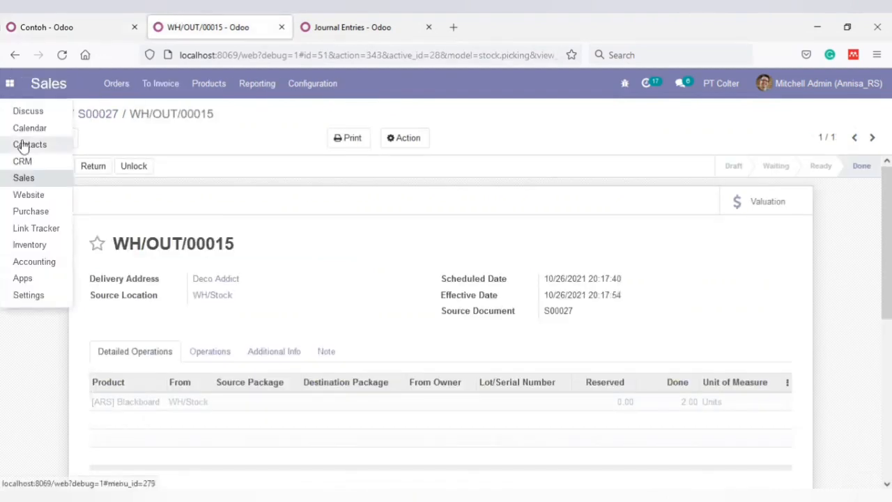
left_click(31, 212)
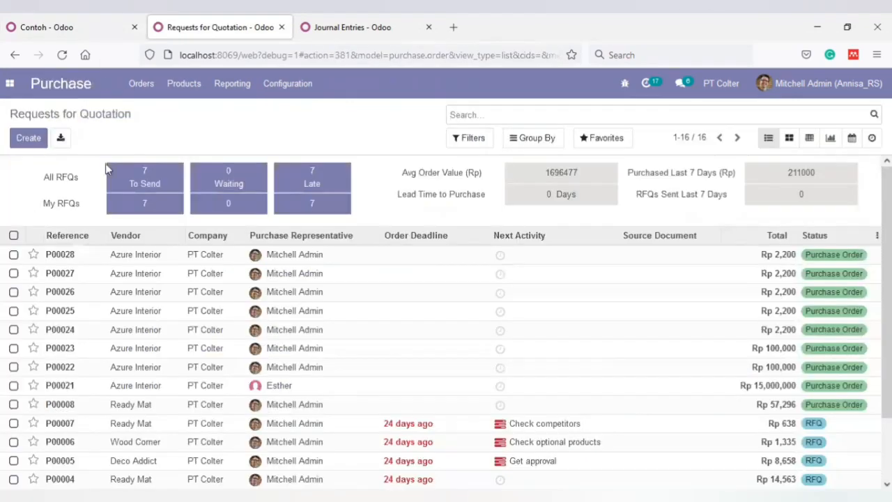
left_click(28, 139)
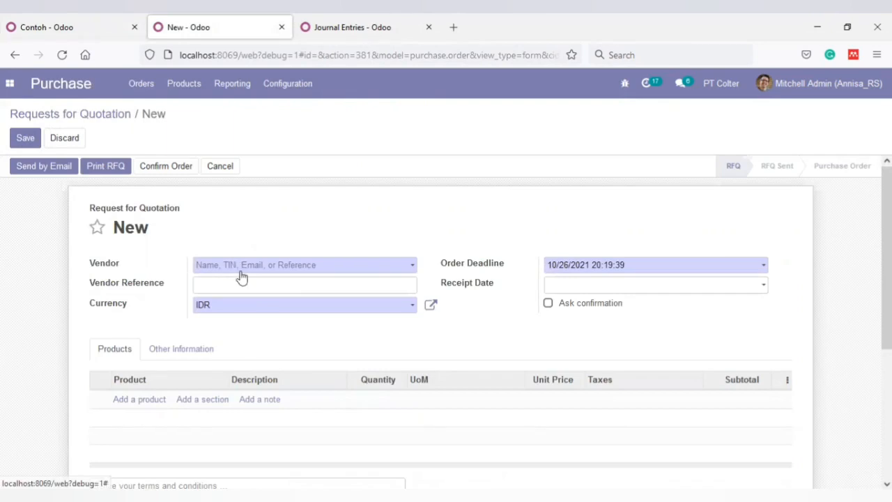
left_click(239, 270)
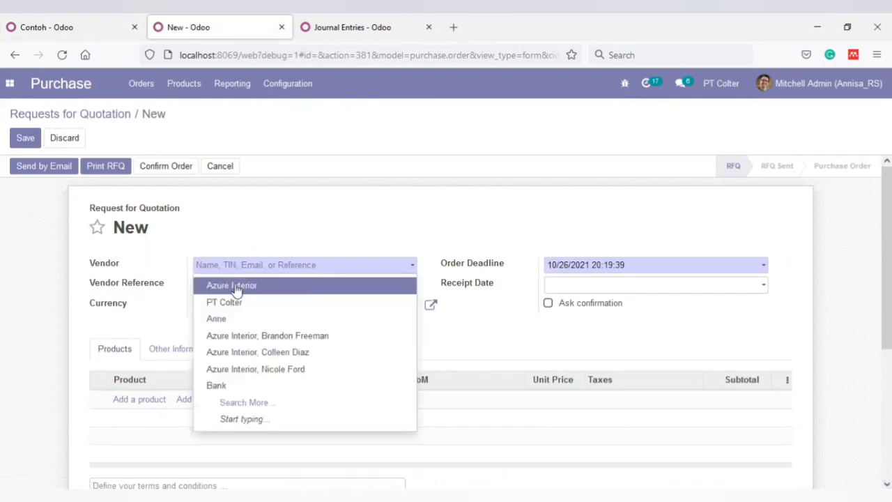
left_click(236, 287)
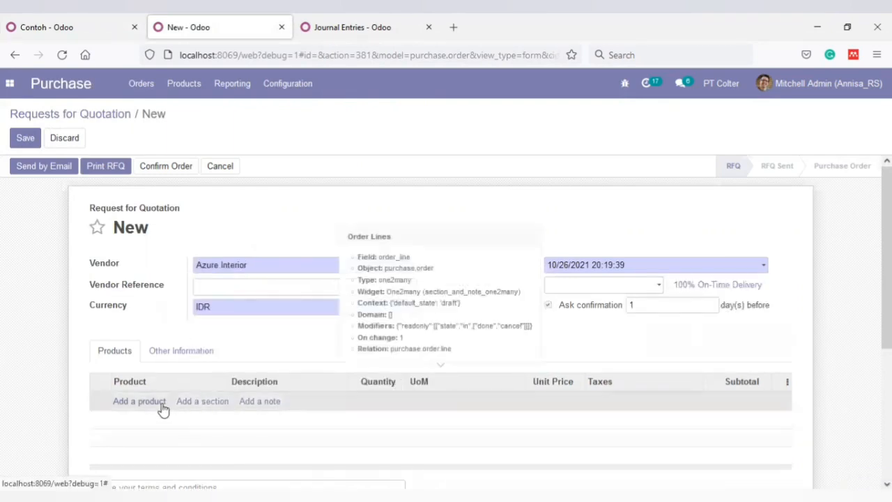
Step: Add the [ARS] Blackboard product as a line on the request for quotation
left_click(139, 402)
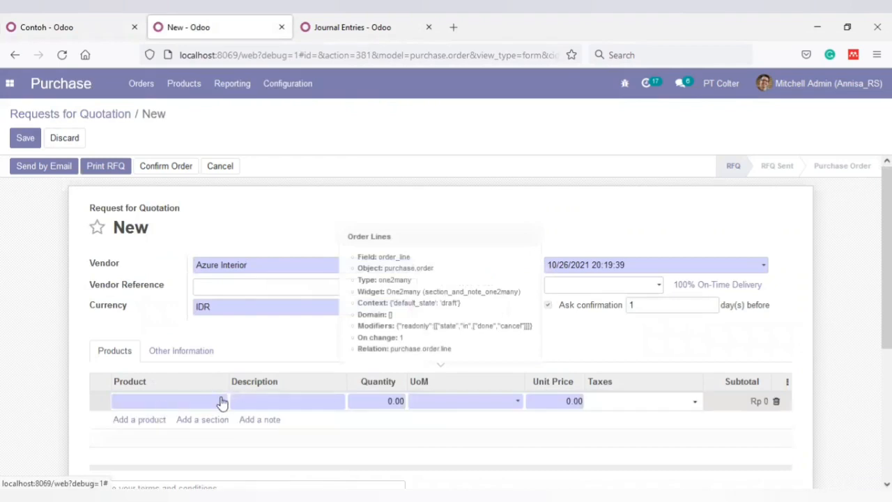
type("blac")
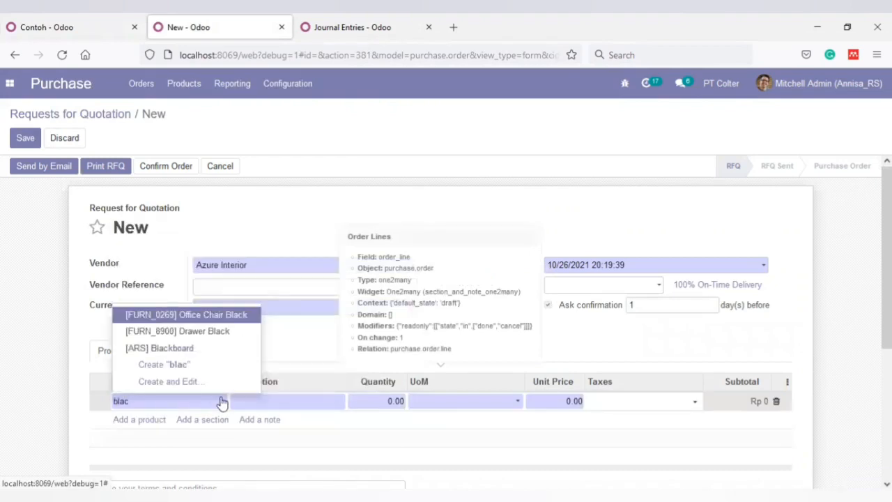
key("Down")
key("Down")
key("Return")
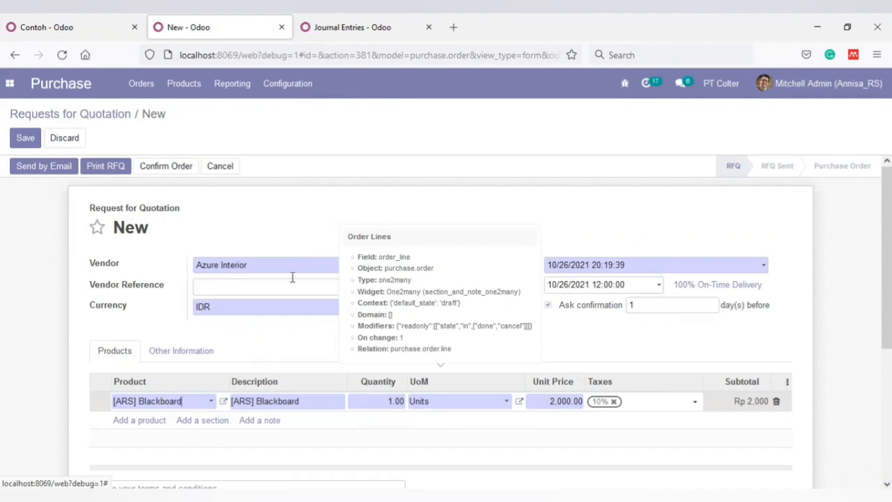
Step: Confirm the purchase order and validate its receipt with an immediate transfer of all quantities
left_click(156, 171)
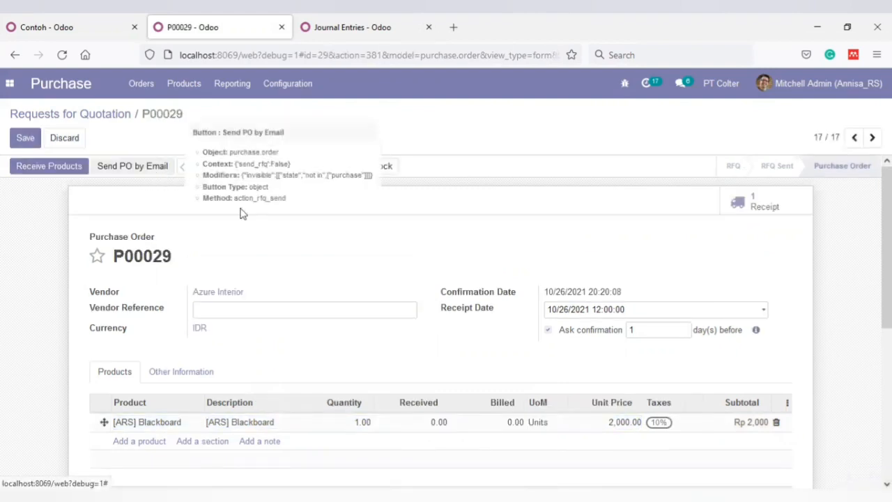
left_click(67, 169)
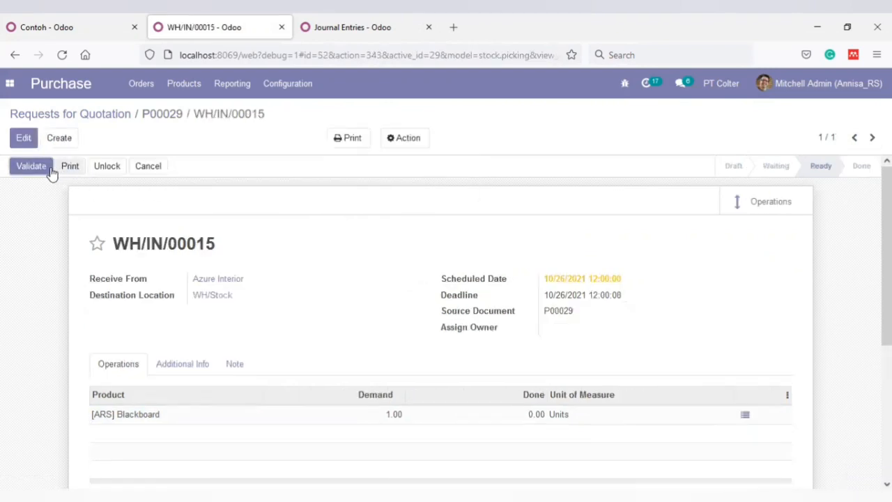
left_click(50, 170)
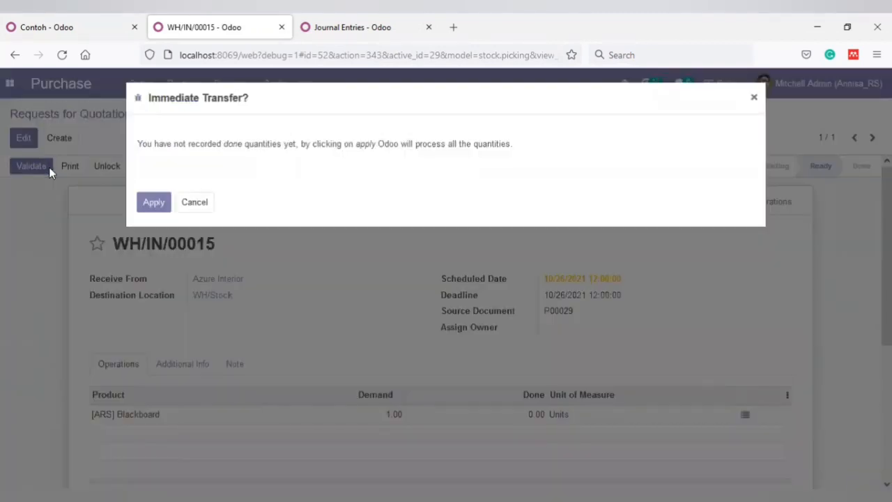
left_click(154, 203)
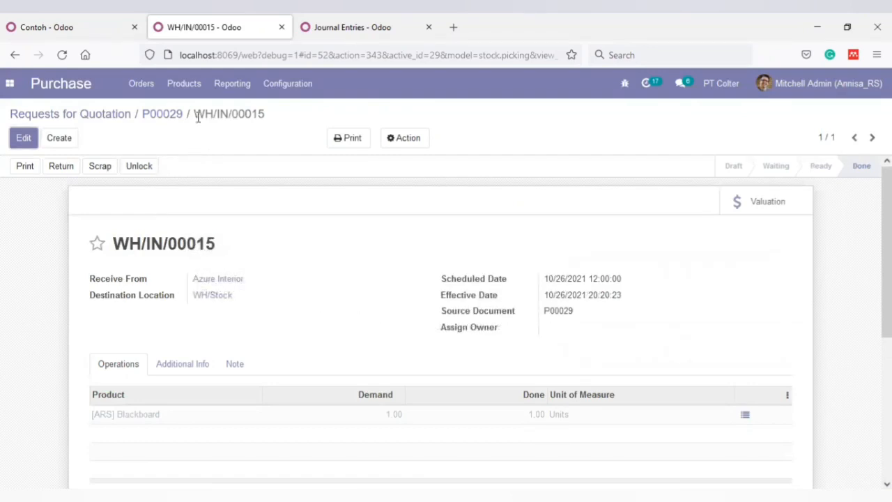
Step: Return to the Accounting journal entries and remove the Miscellaneous filter to look for the receipt's entry
key("ctrl+Tab")
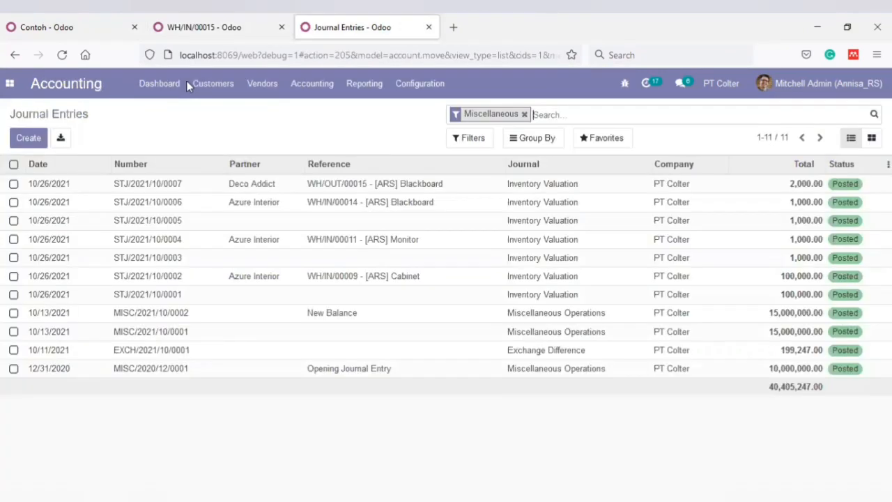
left_click(524, 115)
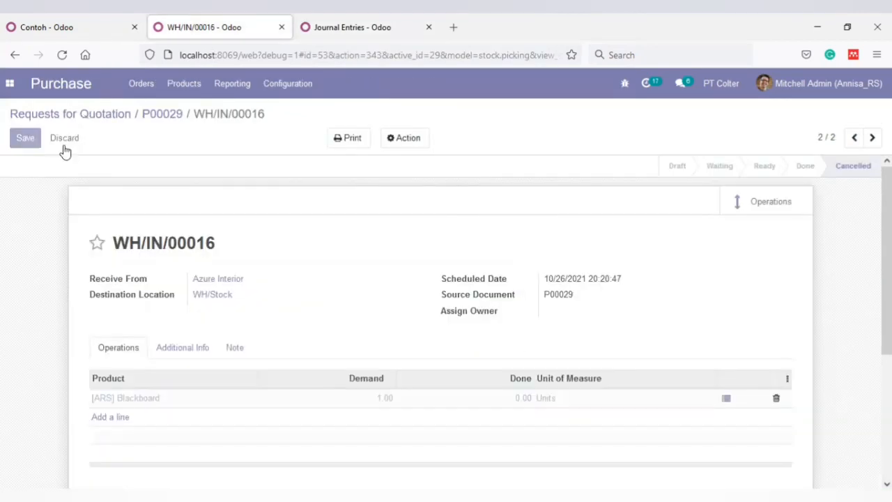
Step: Discard the edits on cancelled receipt WH/IN/00016, return to purchase order P00029, and duplicate it
left_click(65, 142)
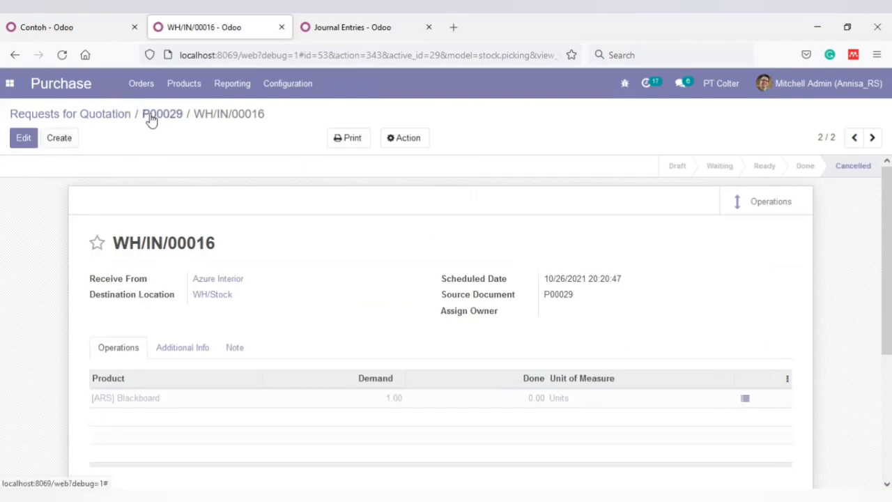
left_click(151, 117)
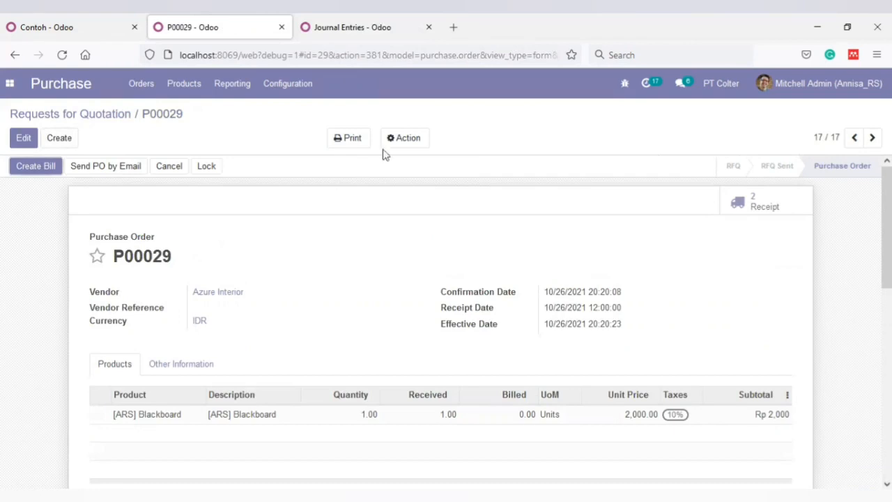
left_click(410, 141)
left_click(418, 162)
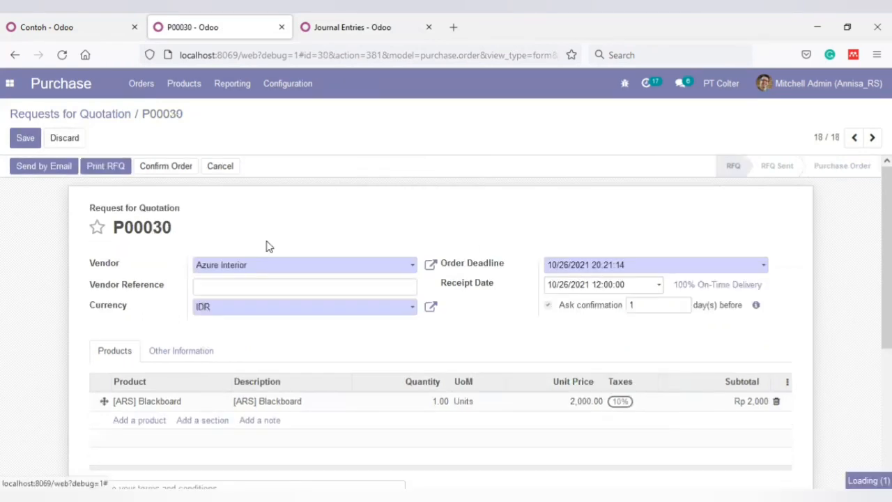
Step: Set the Blackboard line's unit price to 3000 on the duplicated request for quotation
left_click(563, 402)
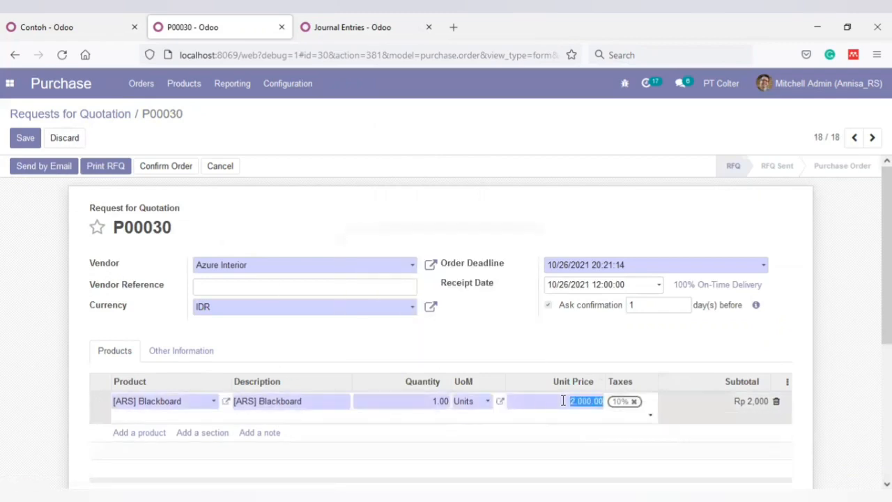
type("3000")
scroll(670, 374, "down", 3)
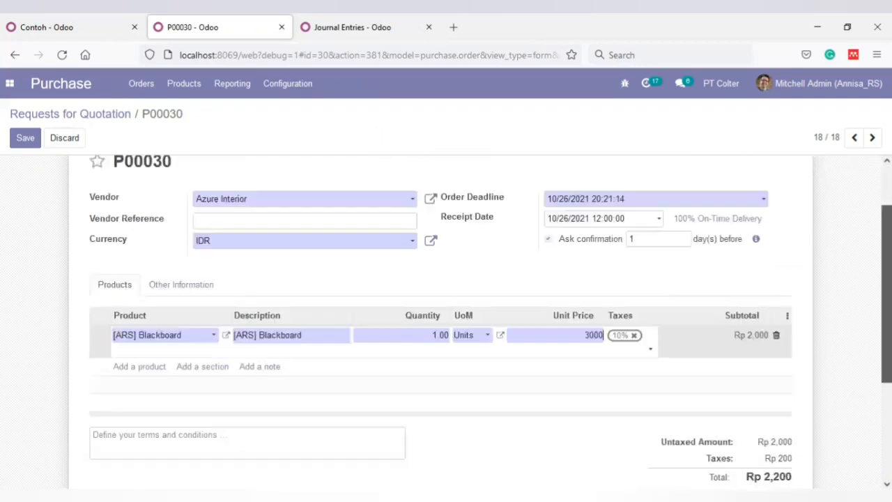
Step: Confirm the duplicated Blackboard purchase order and validate its receipt with an immediate transfer of all quantities
left_click(667, 373)
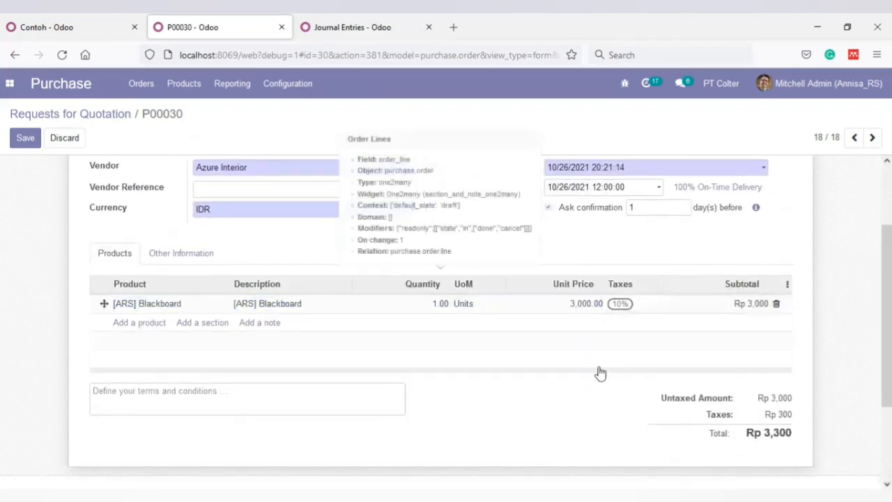
scroll(446, 324, "up", 3)
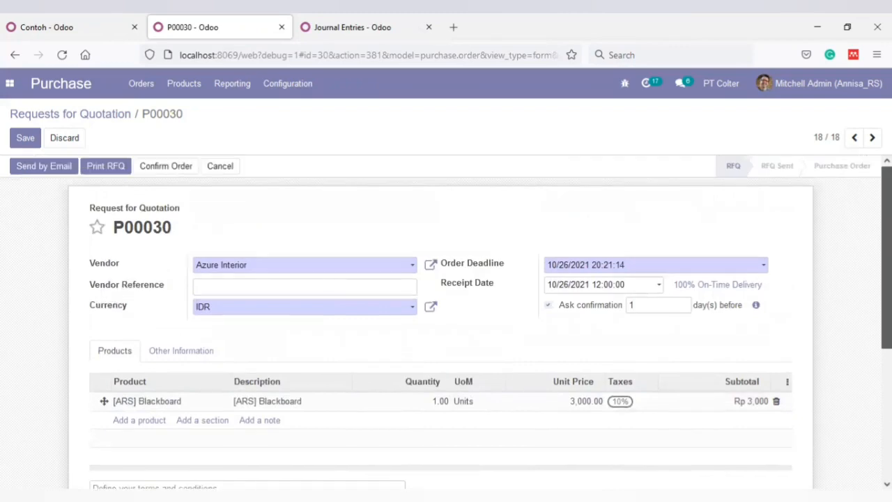
left_click(179, 175)
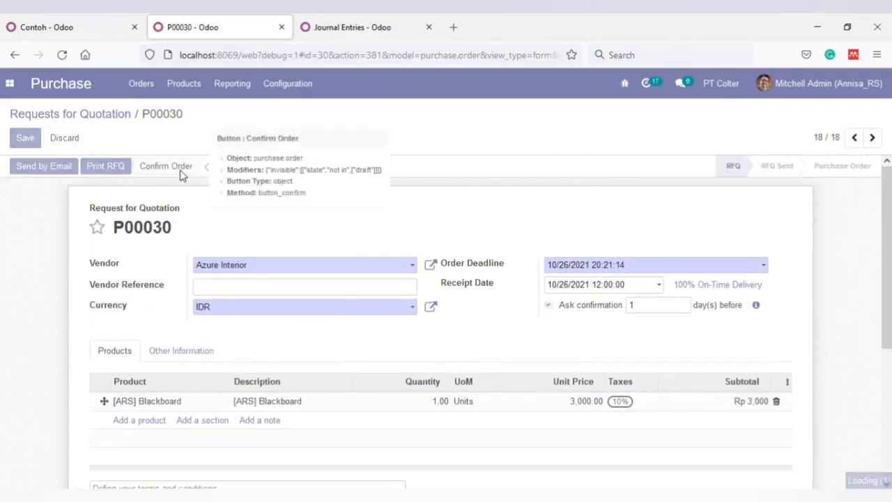
left_click(48, 166)
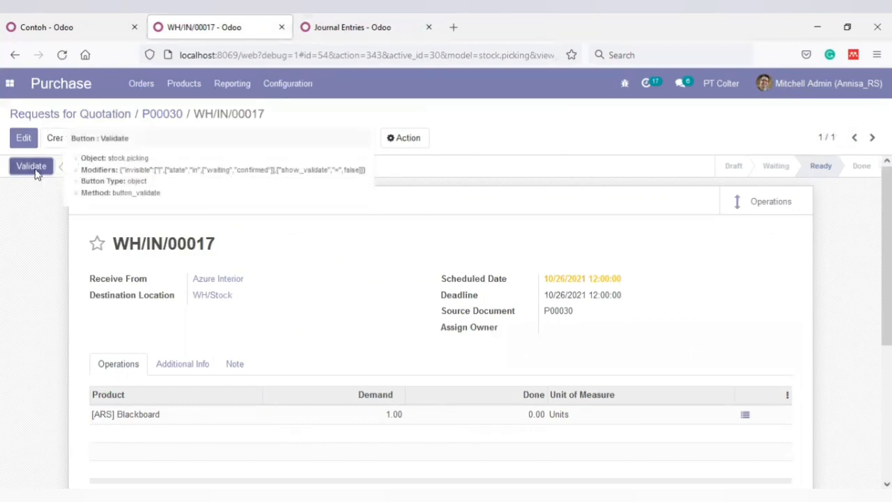
left_click(32, 167)
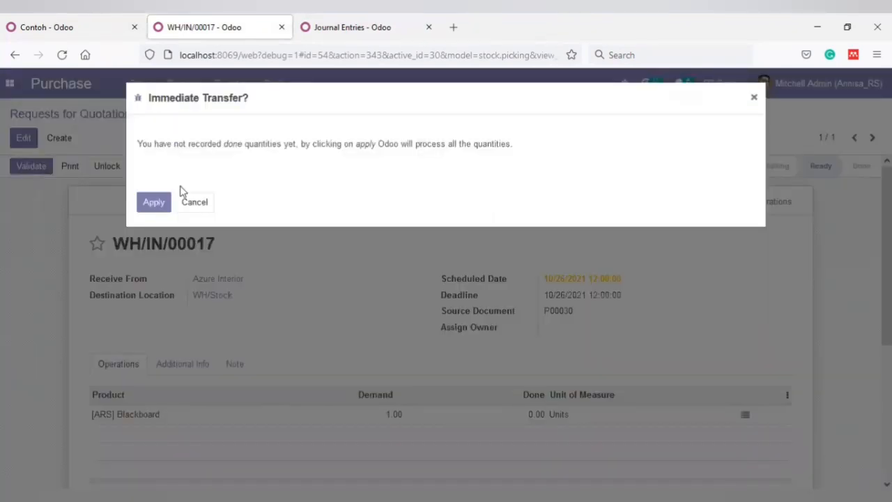
left_click(148, 207)
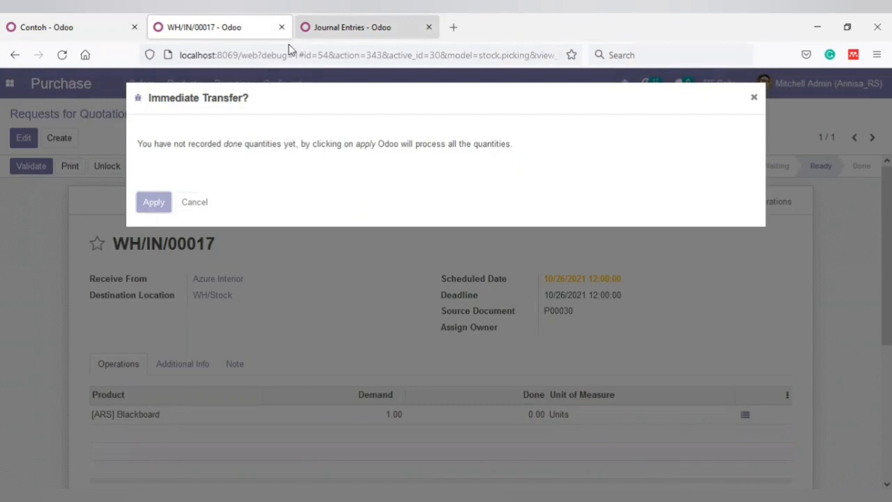
Step: Refresh the Accounting journal entries to check the new Blackboard receipt's entry, and return to the receipt
key("ctrl+Tab")
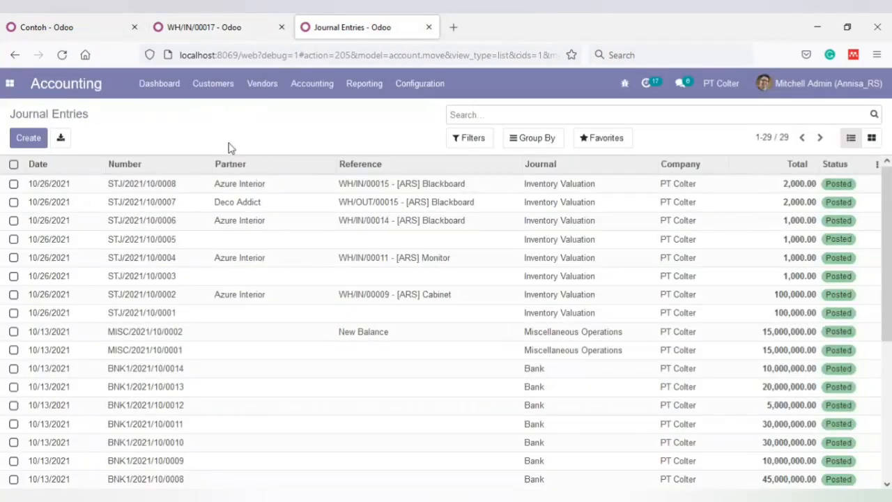
key("F5")
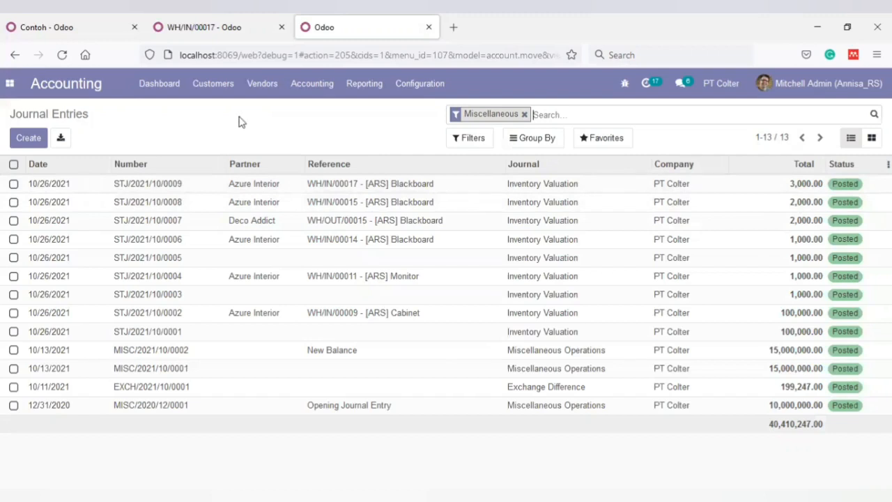
left_click(194, 37)
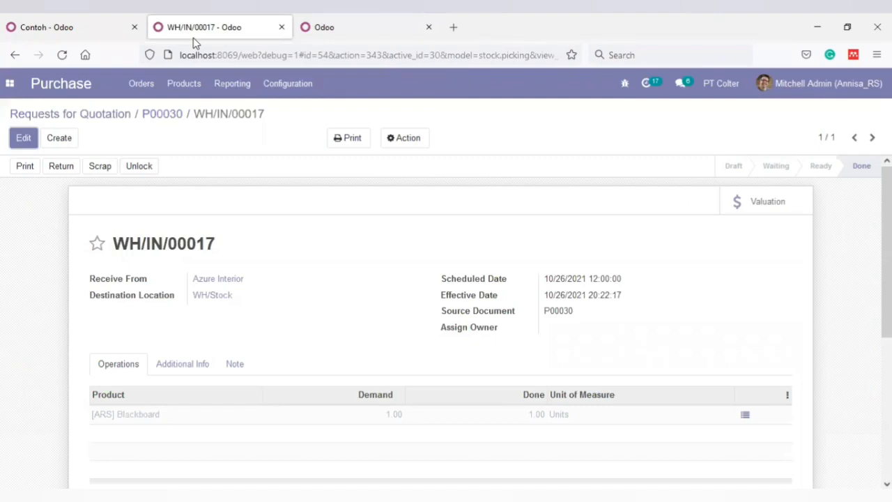
Step: Create a new quotation in the Sales app for the customer Deco Addict
left_click(9, 83)
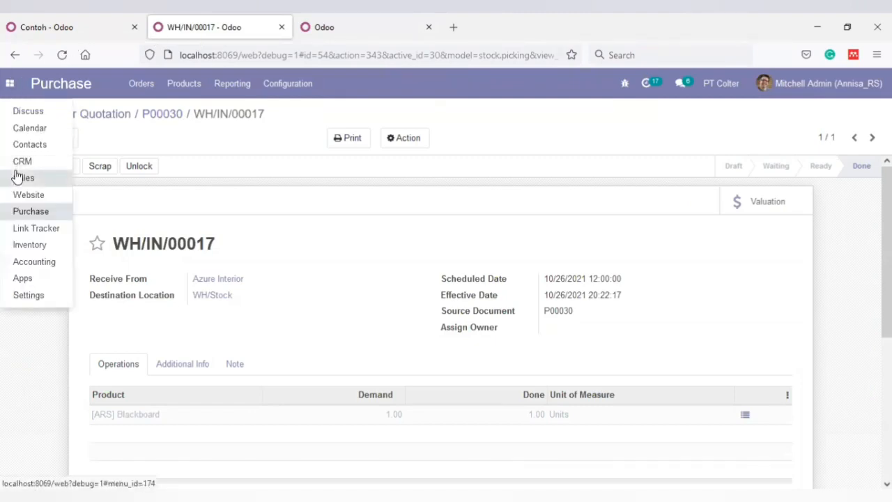
left_click(18, 178)
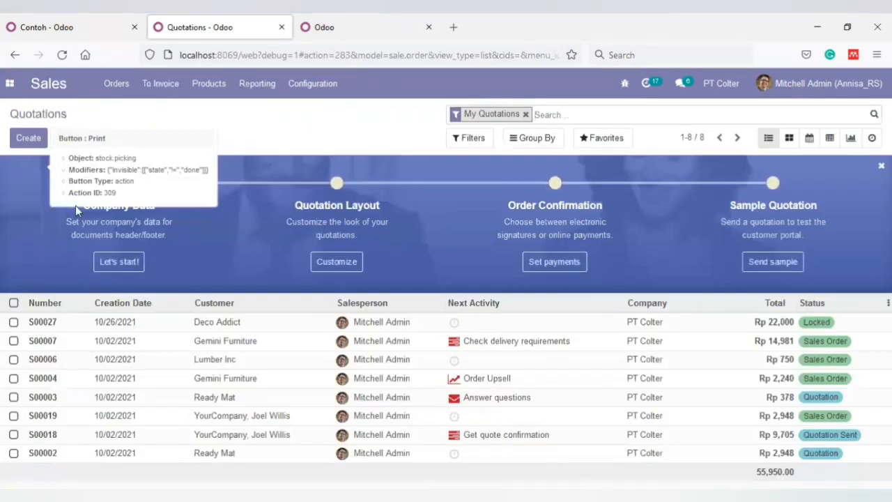
left_click(30, 140)
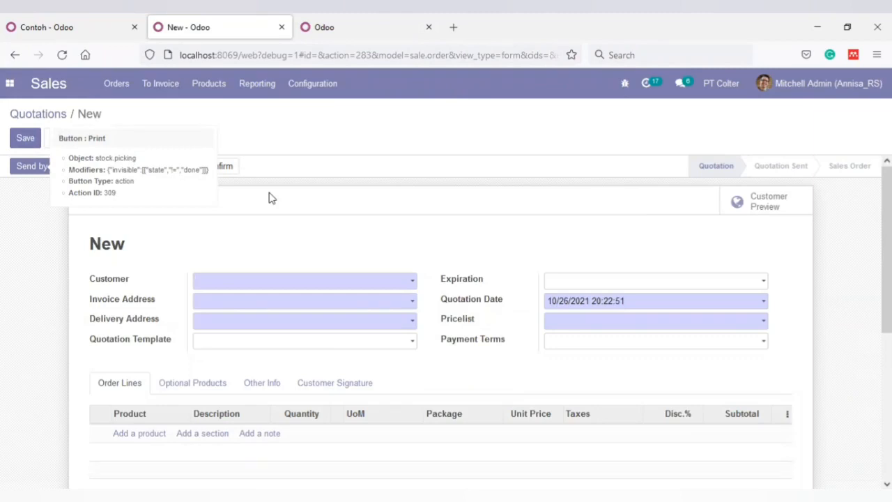
left_click(274, 277)
type("de")
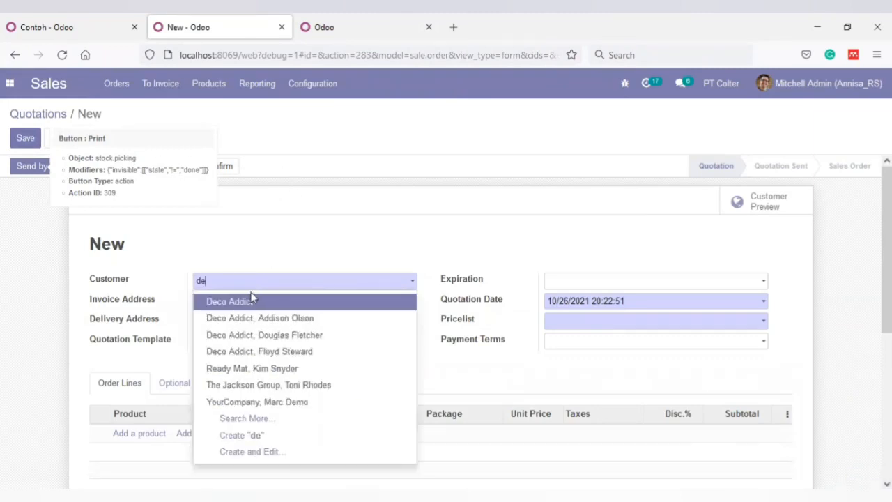
left_click(252, 306)
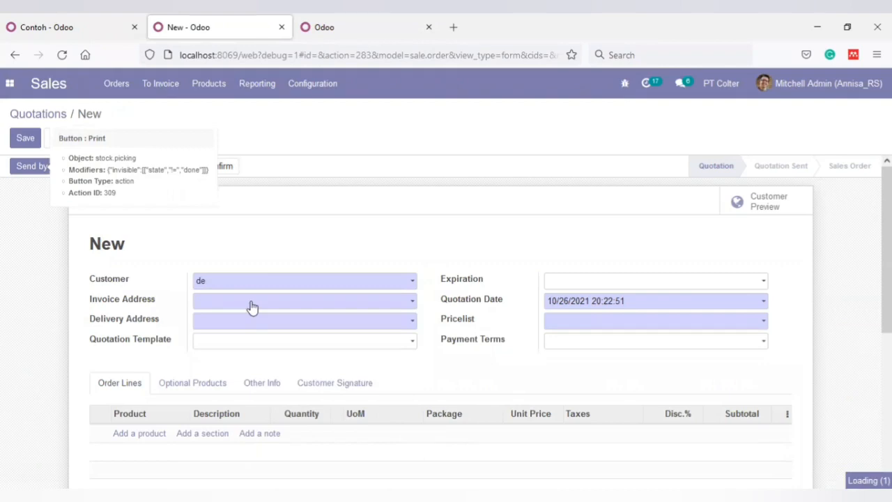
Step: Add the [ARS] Blackboard product as an order line on the new quotation
left_click(147, 435)
type("b")
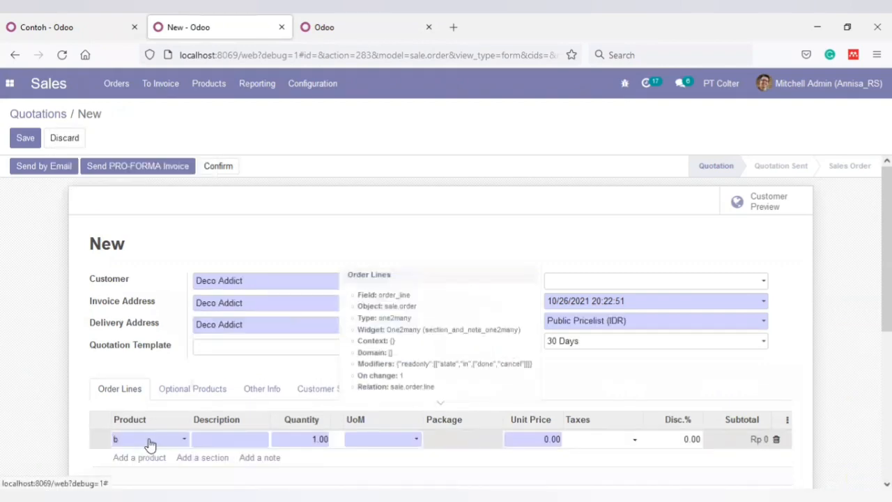
type("lack")
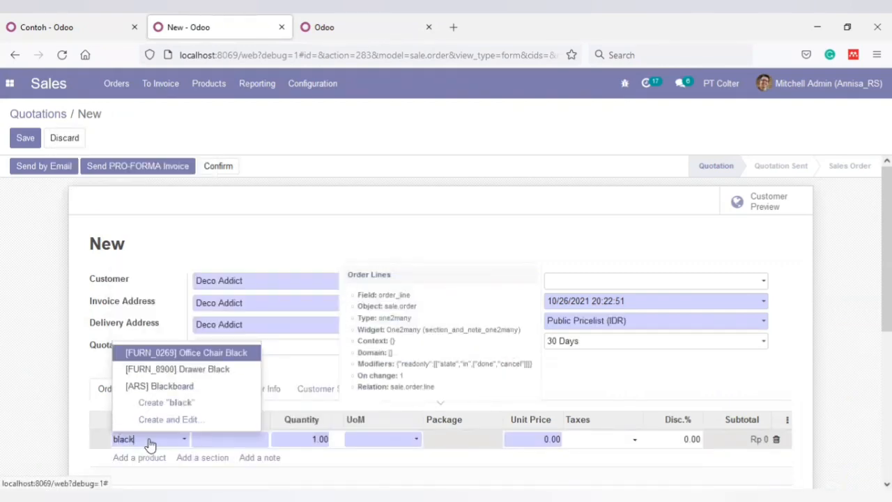
key("Down")
key("Down")
key("Return")
scroll(148, 443, "down", 1)
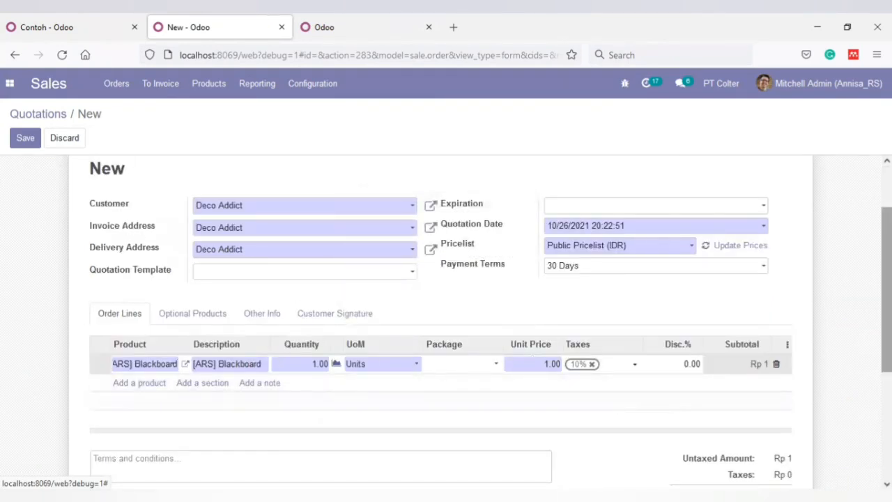
scroll(652, 242, "up", 1)
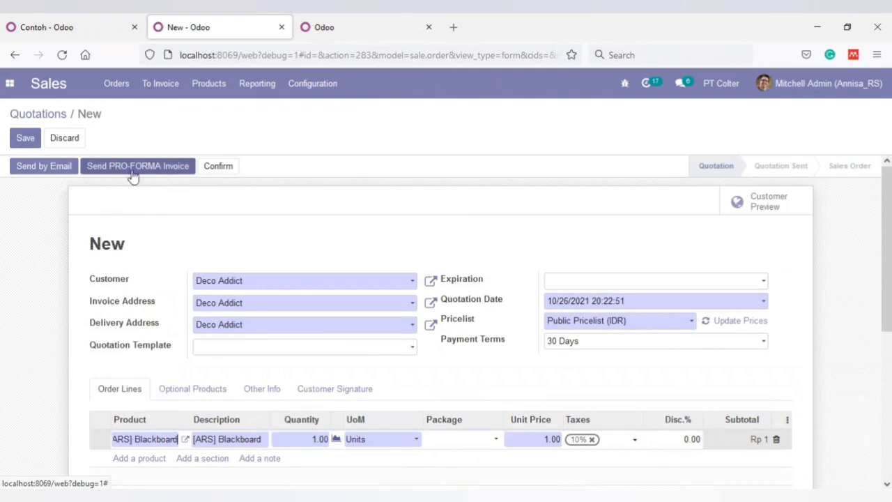
Step: Confirm the Blackboard quotation and validate its delivery with an immediate transfer of all quantities
left_click(217, 170)
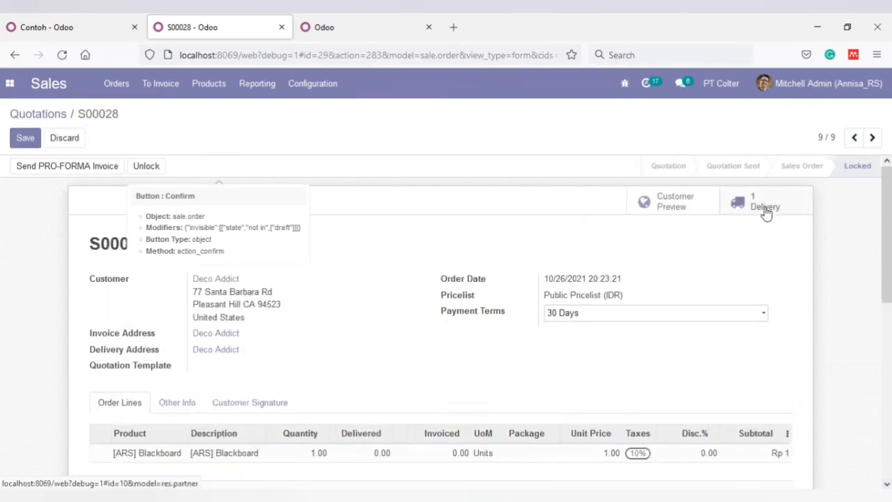
left_click(766, 213)
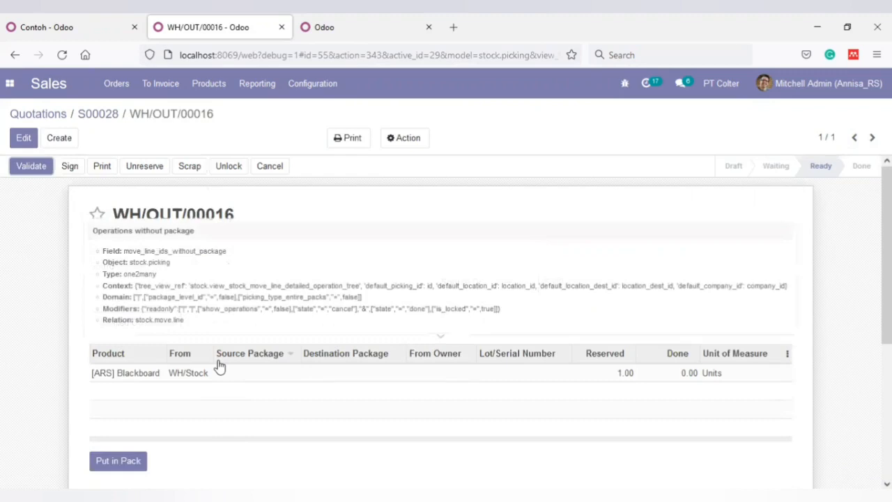
left_click(45, 168)
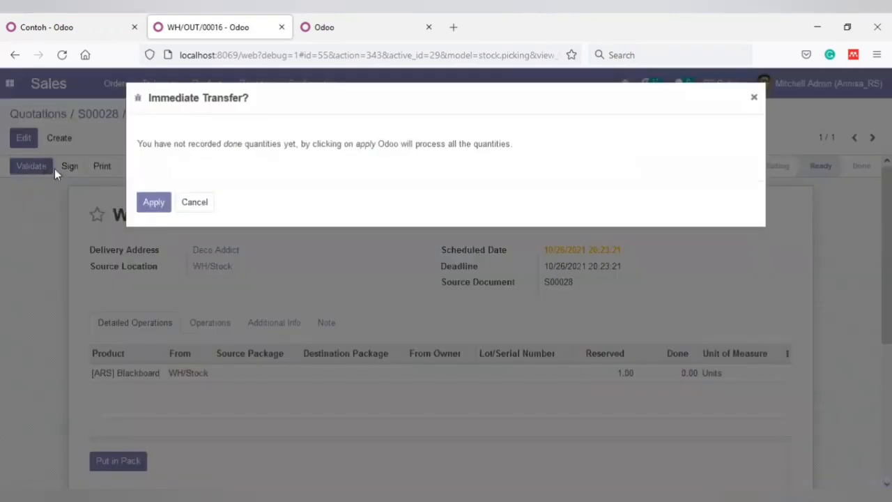
left_click(149, 209)
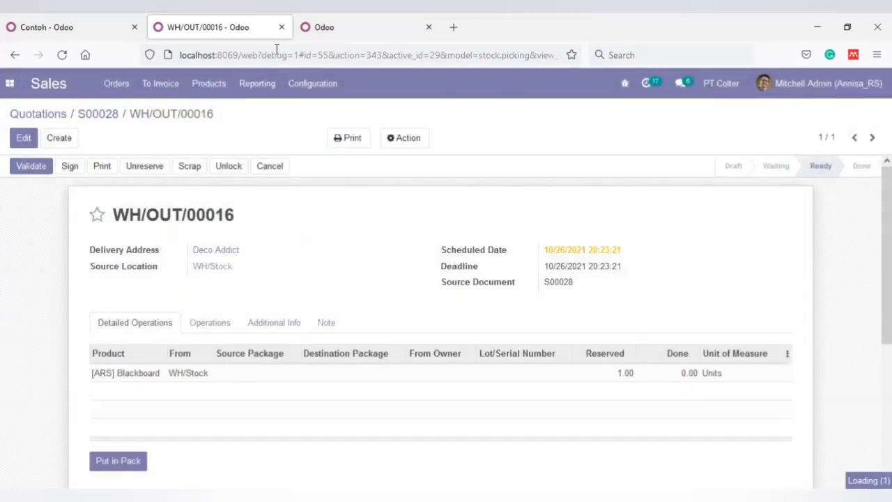
Step: Refresh the Accounting journal entries and remove the Miscellaneous filter to check the entry of the Blackboard delivery
left_click(321, 34)
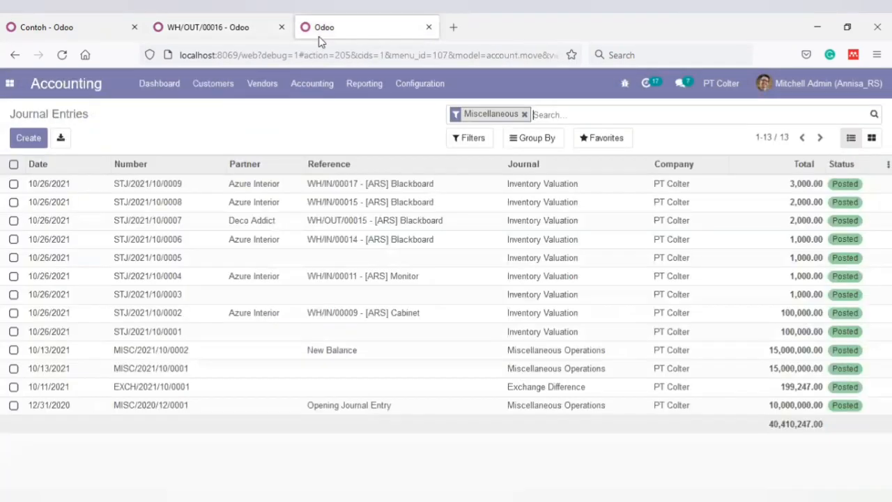
left_click(64, 55)
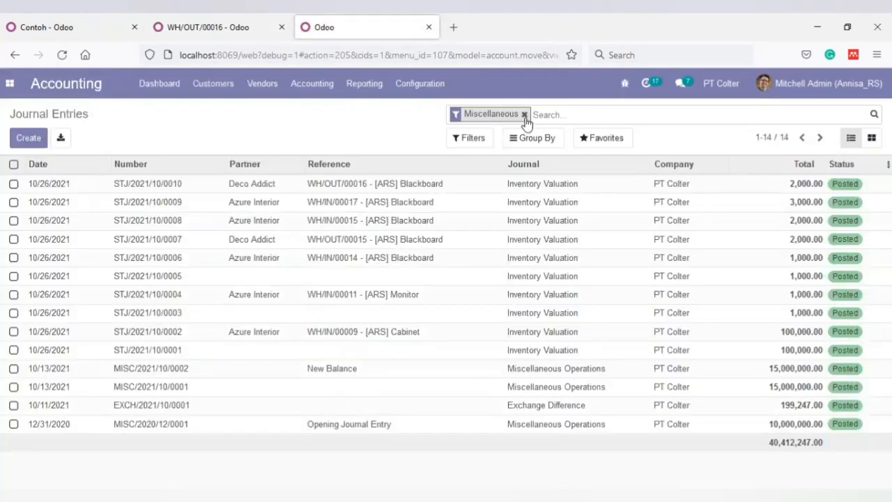
left_click(524, 114)
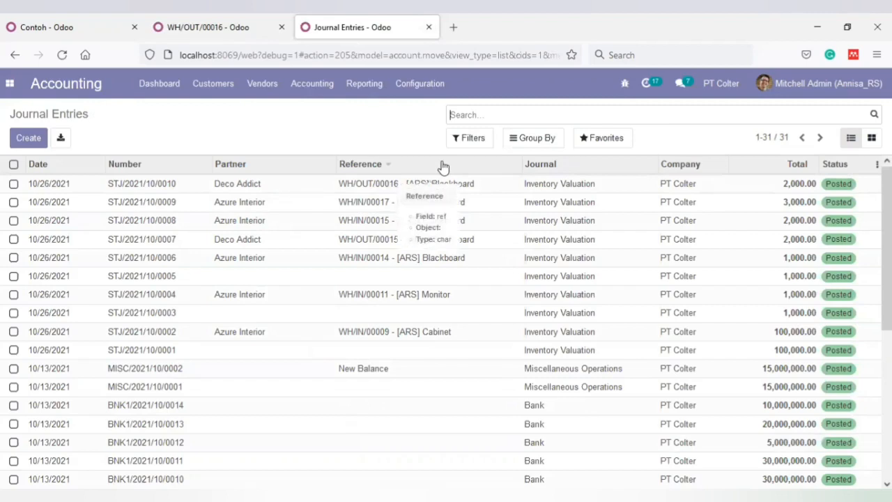
Step: Return from the completed delivery to its Blackboard sales order and duplicate the order
left_click(243, 38)
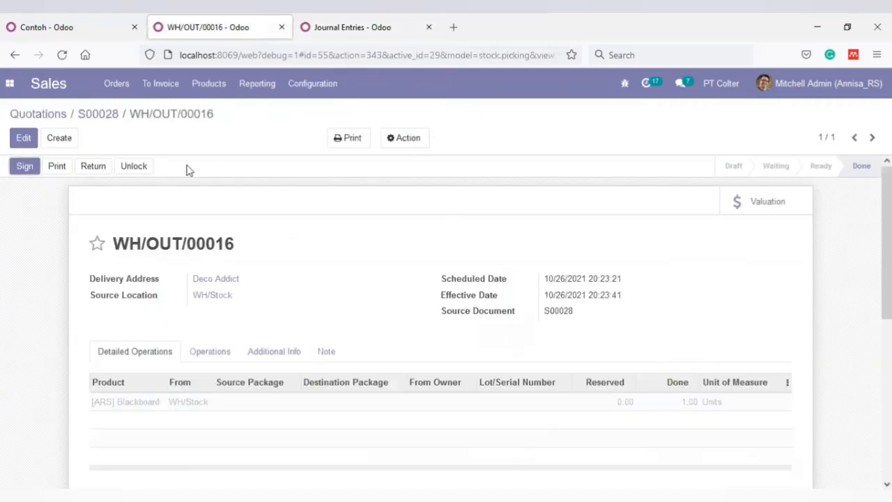
left_click(85, 119)
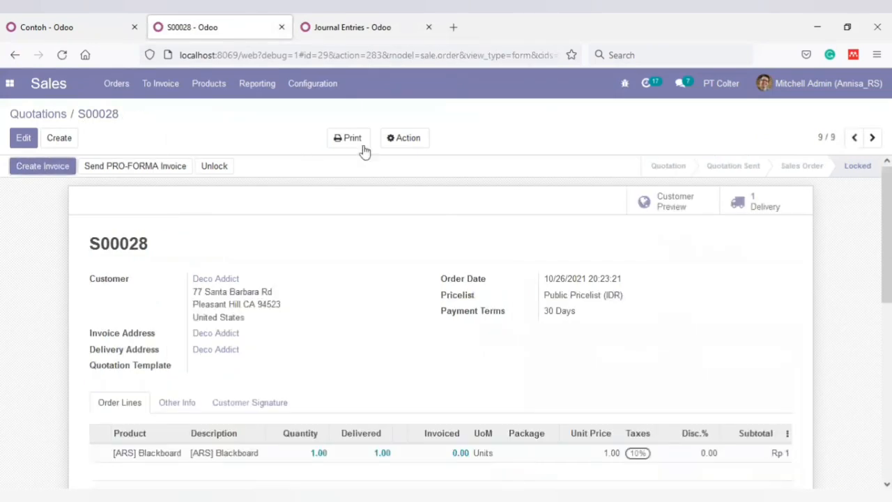
left_click(407, 140)
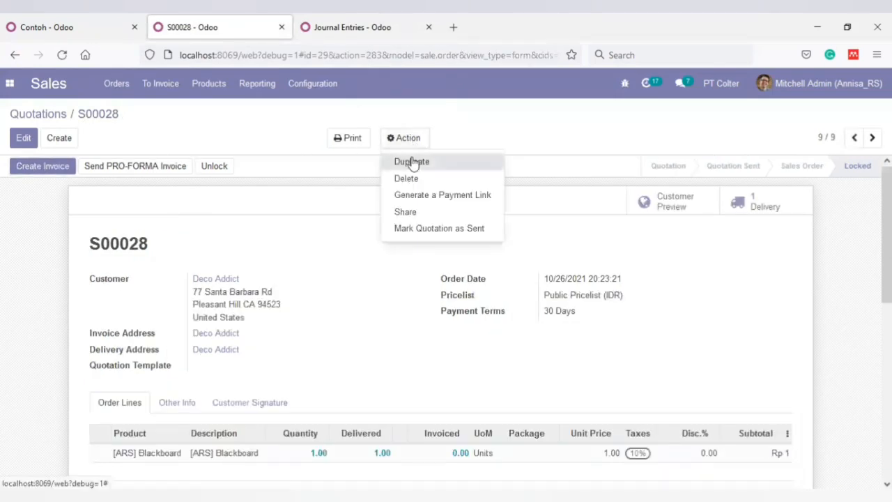
left_click(413, 162)
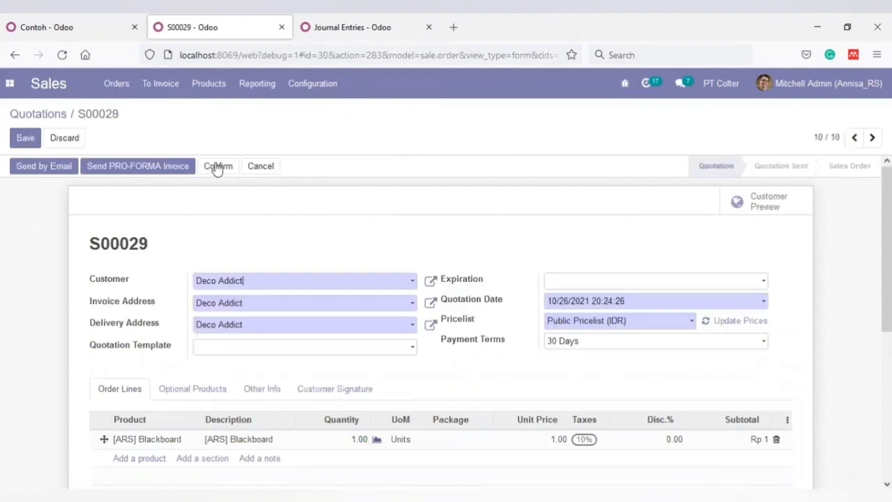
Step: Confirm the duplicated sales order and immediately transfer all quantities on its Blackboard delivery
left_click(217, 168)
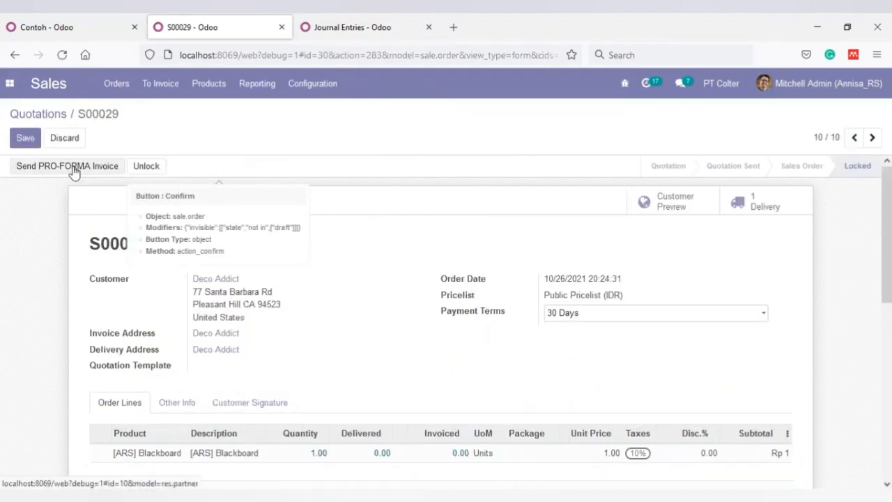
left_click(742, 203)
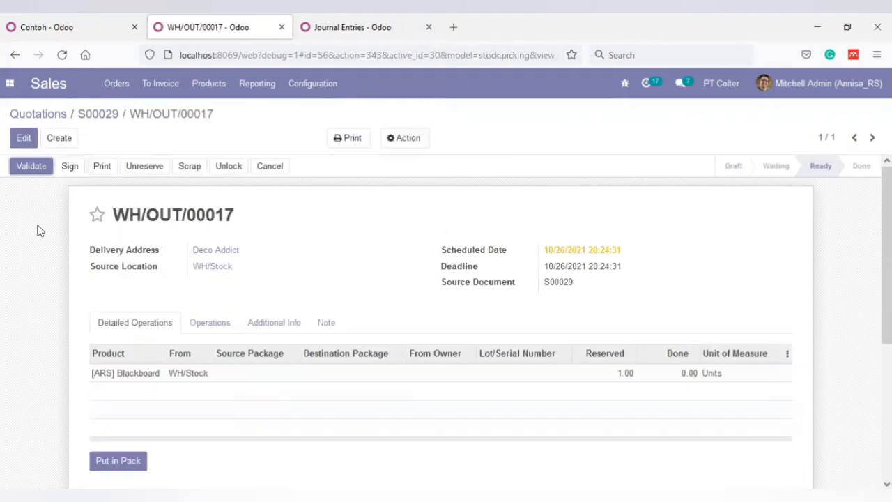
left_click(31, 170)
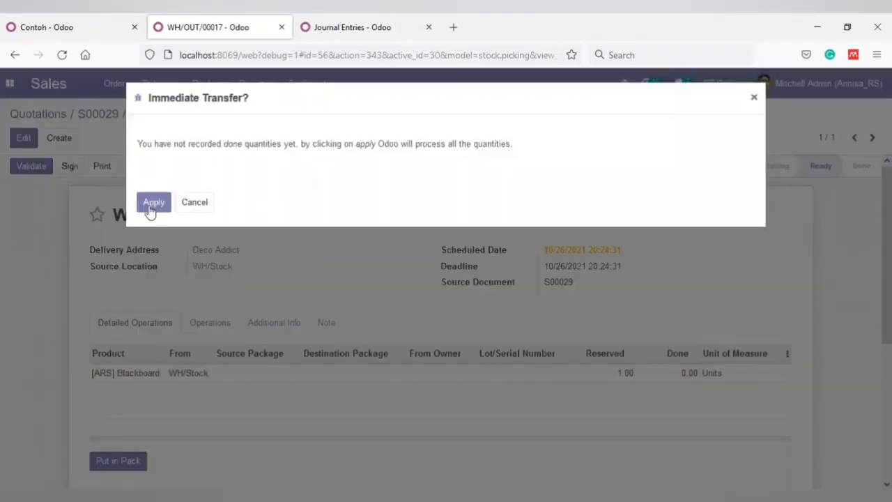
left_click(150, 209)
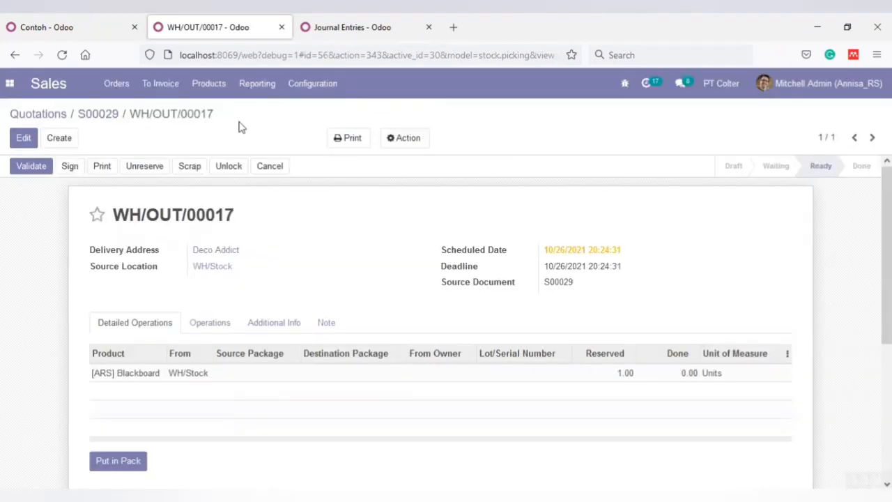
Step: Refresh the Accounting journal entries and open the second Blackboard delivery's entry to examine its debit and credit items
key("ctrl+Tab")
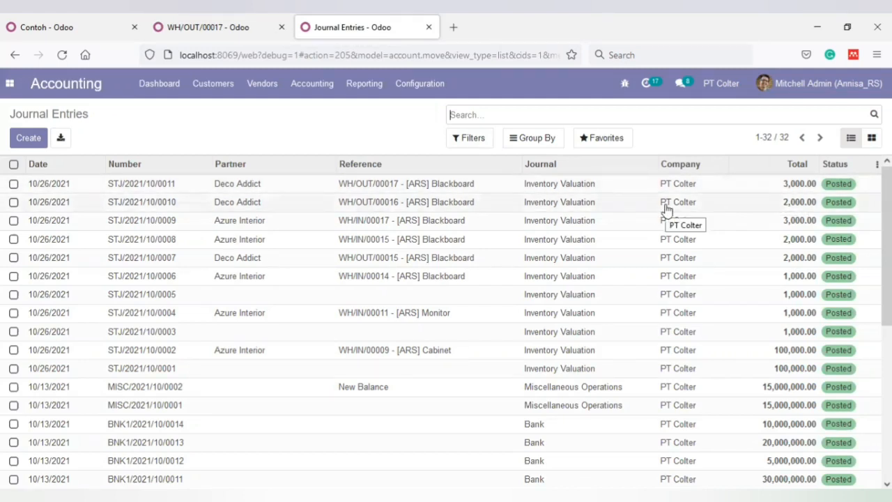
left_click(577, 181)
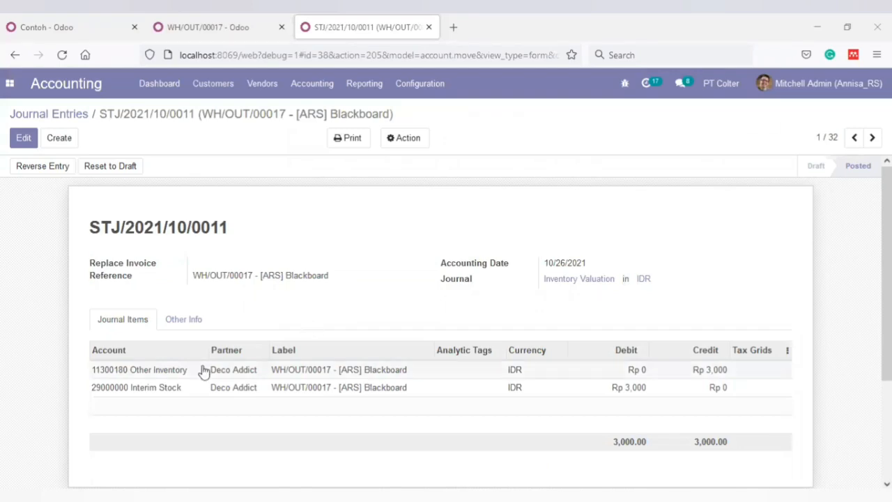
Step: Set the costing method of the Contoh product category to Average Cost (AVCO) and save the category
mouse_move(160, 380)
left_click(50, 21)
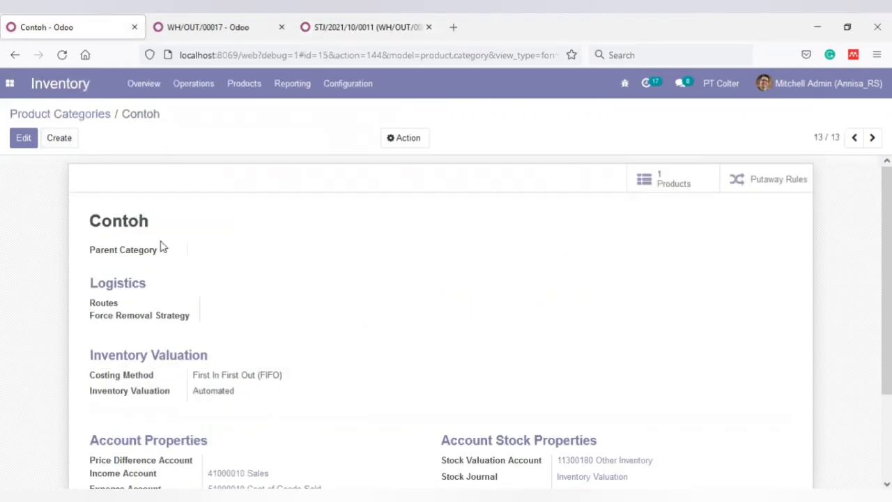
left_click(31, 148)
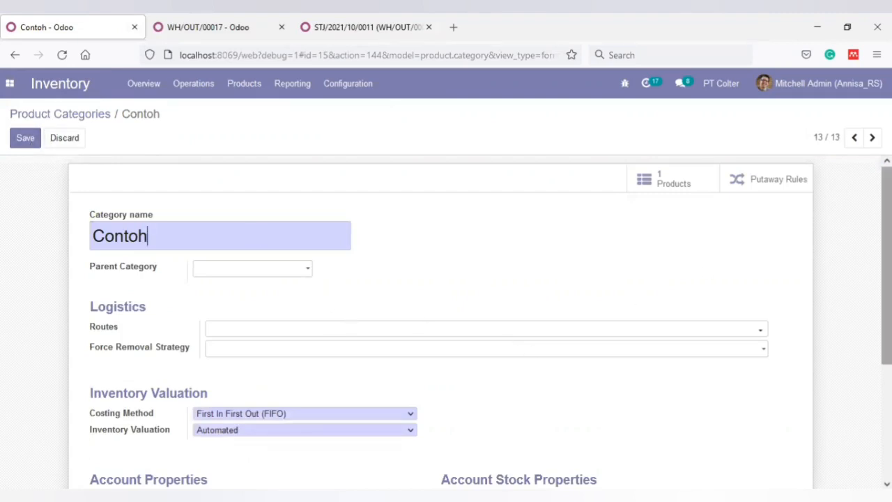
scroll(446, 320, "down", 3)
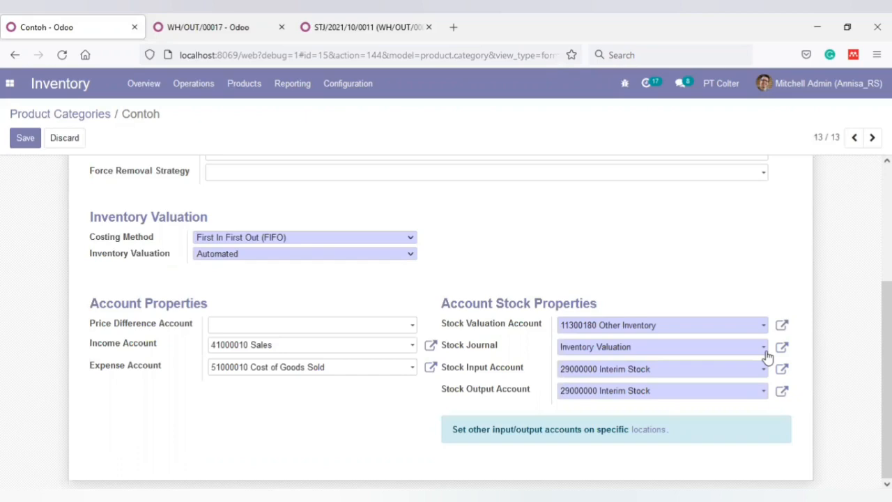
left_click(405, 241)
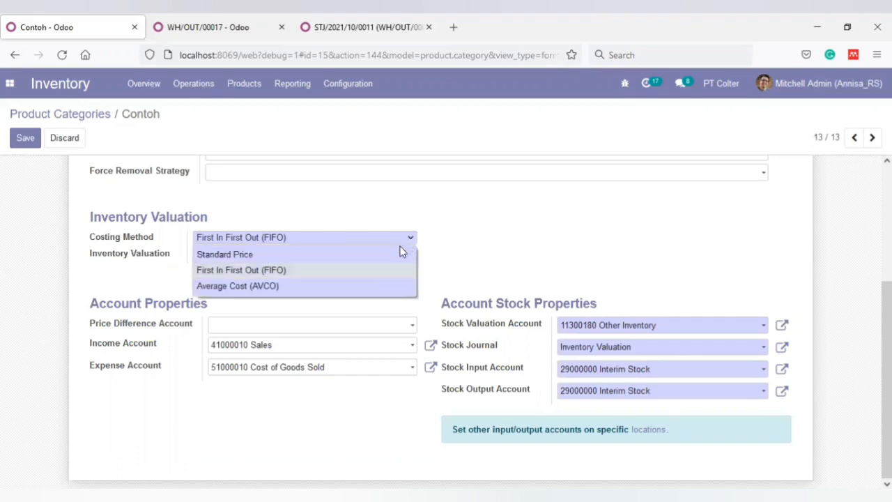
left_click(388, 286)
left_click(255, 190)
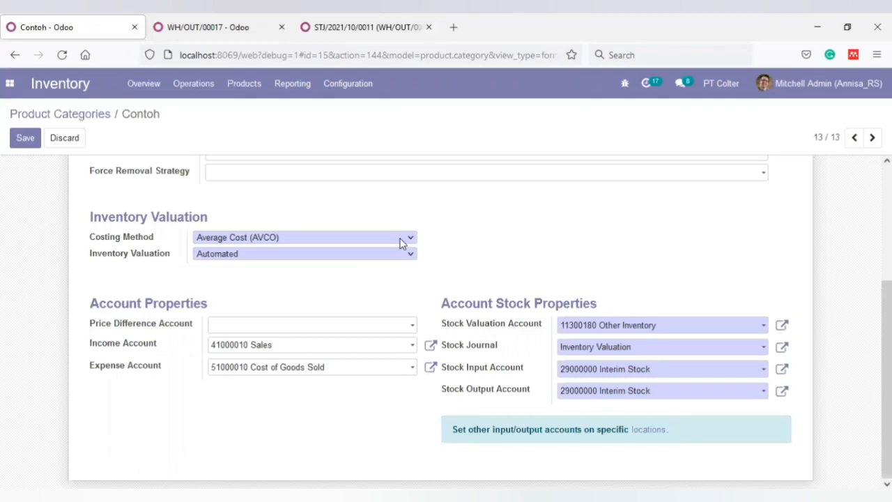
left_click_drag(887, 300, 886, 185)
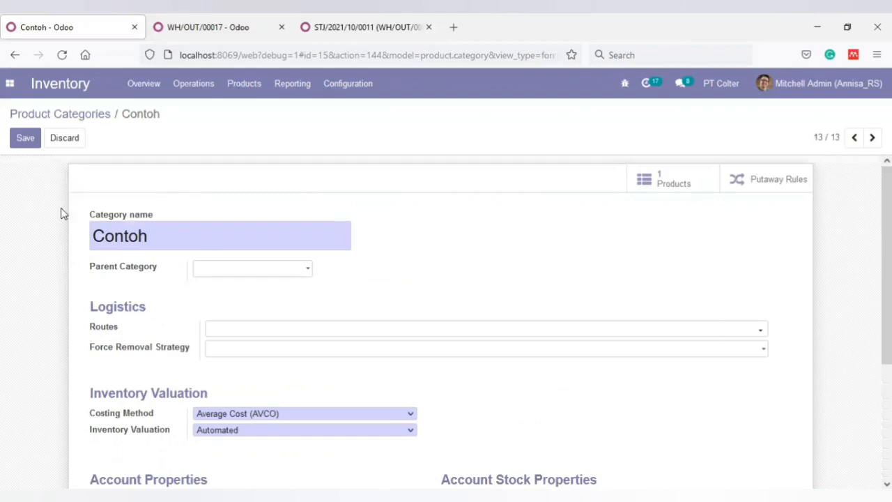
left_click(28, 142)
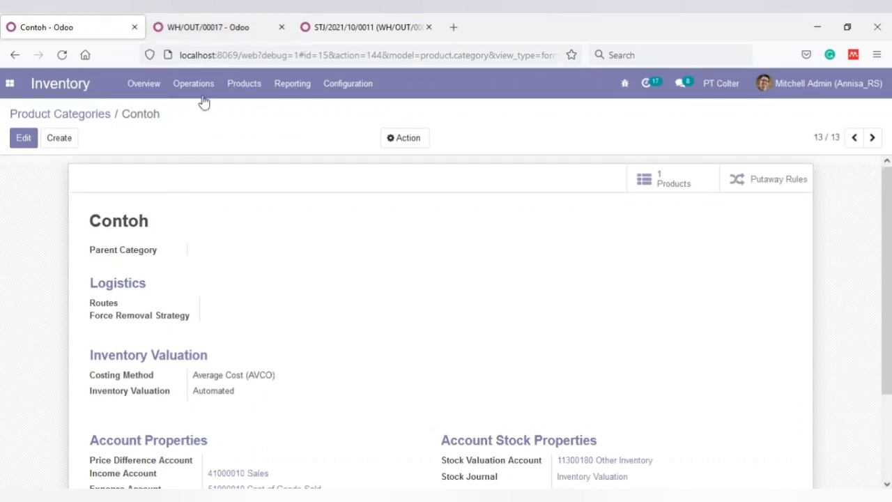
Step: Create a new request for quotation in Purchase with Azure Interior as the vendor
left_click(218, 38)
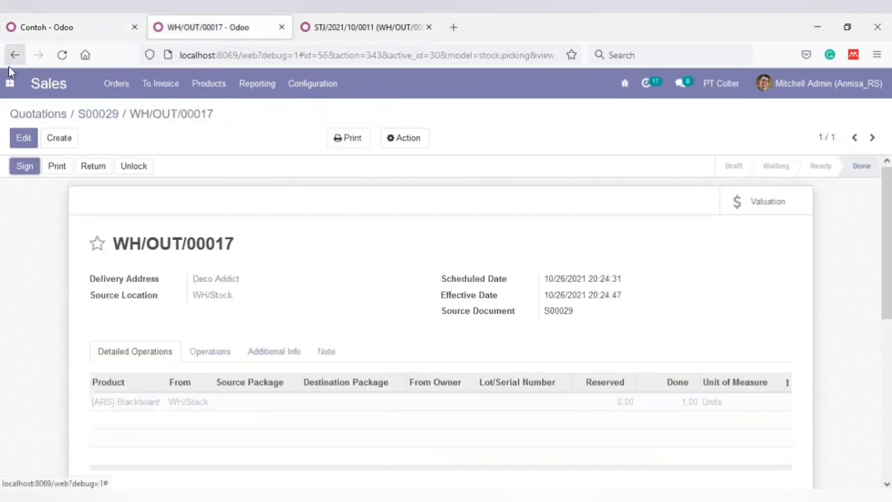
left_click(10, 83)
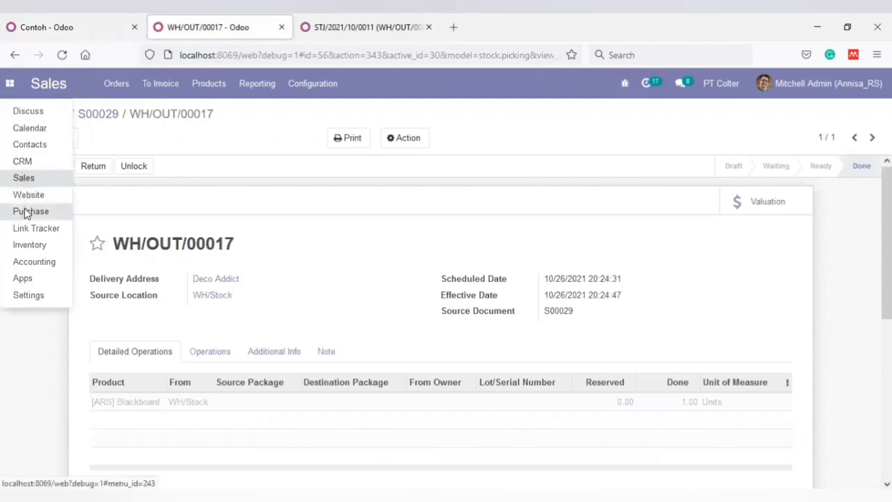
left_click(28, 211)
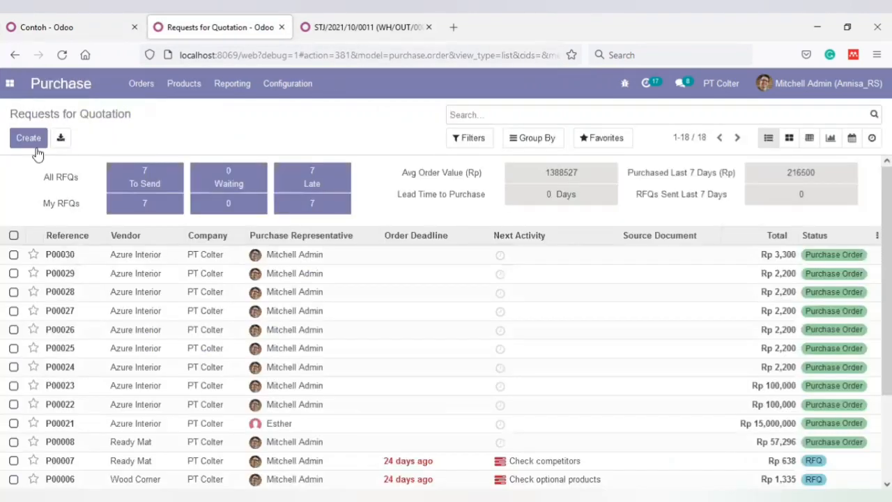
left_click(29, 138)
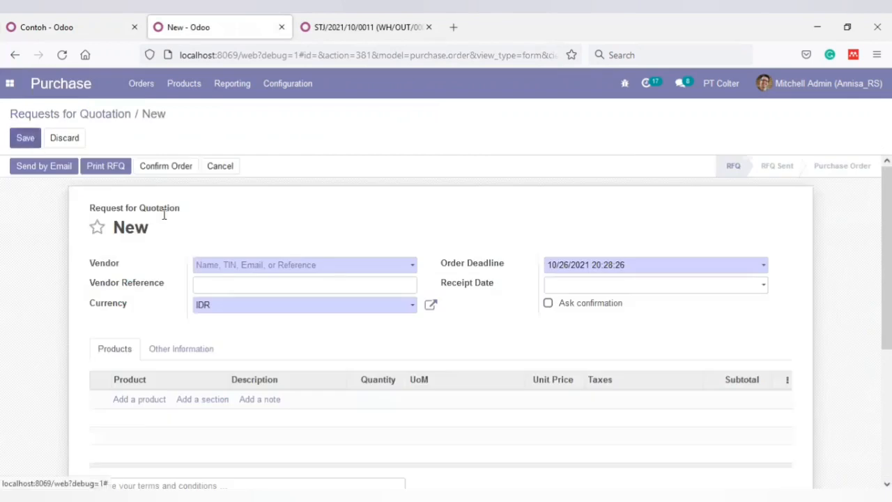
left_click(229, 266)
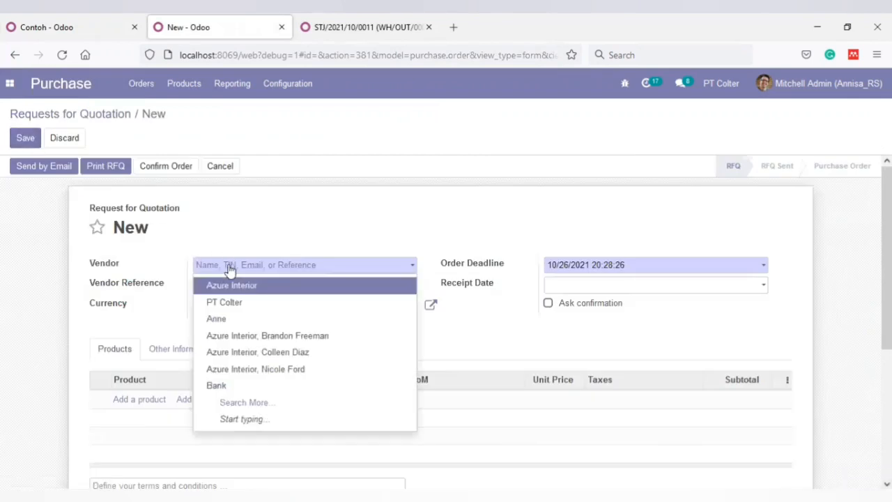
left_click(230, 284)
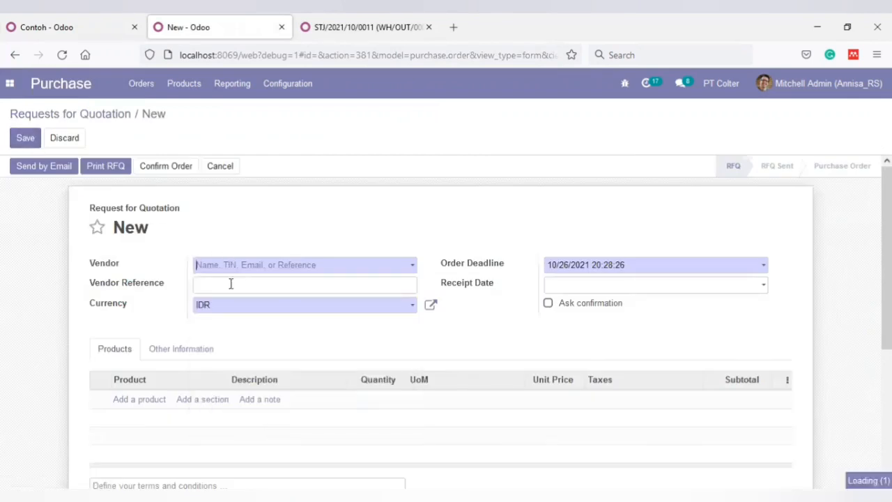
Step: Add the [ARS] Blackboard product to the request for quotation with a unit price of 1000
left_click(153, 403)
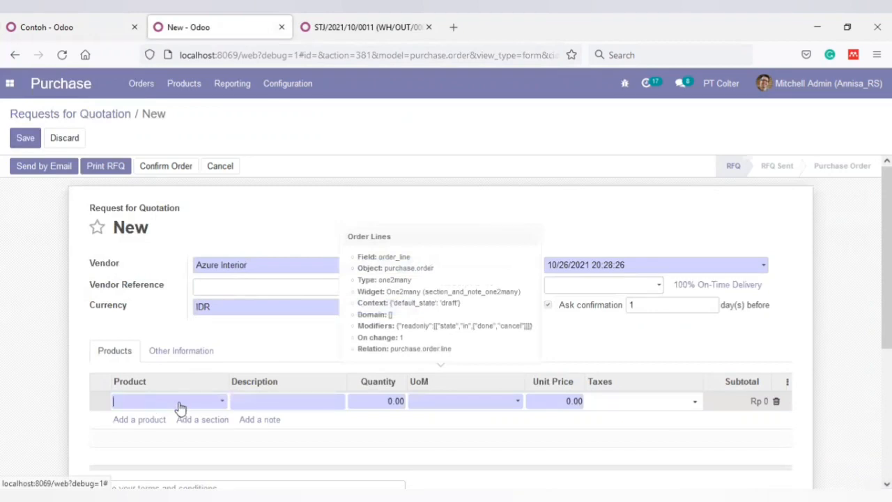
type("black")
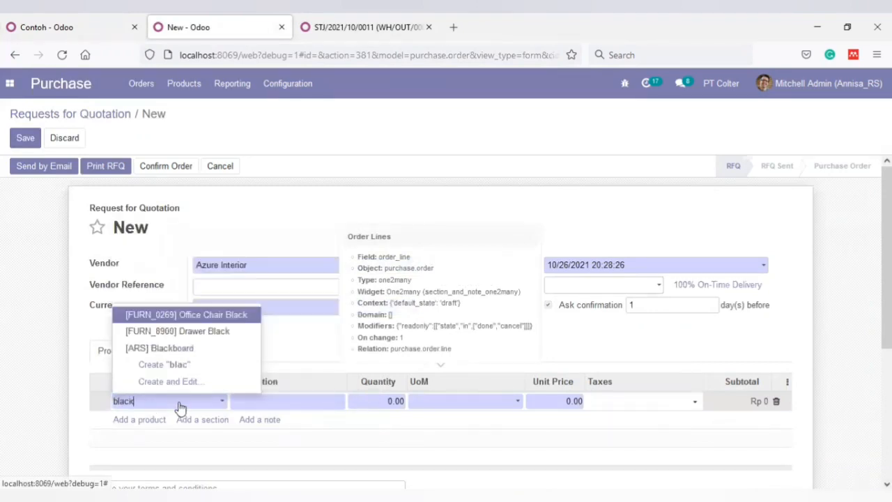
left_click(176, 351)
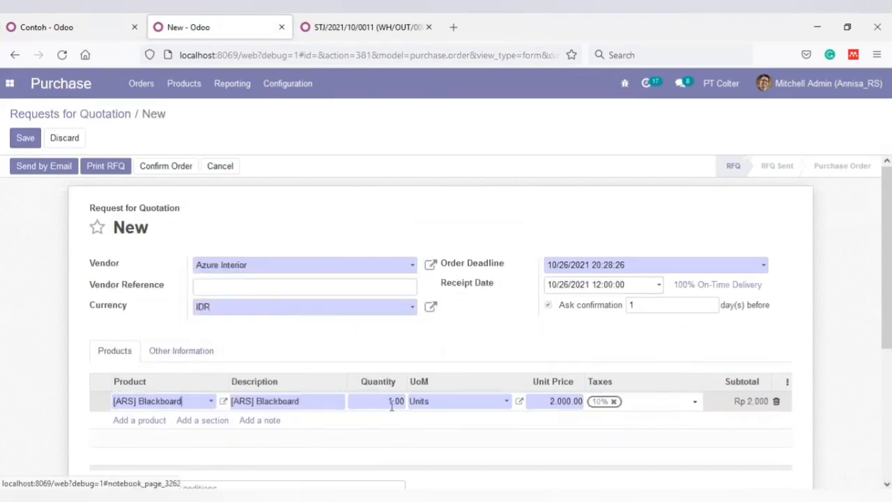
left_click(547, 401)
type("1000")
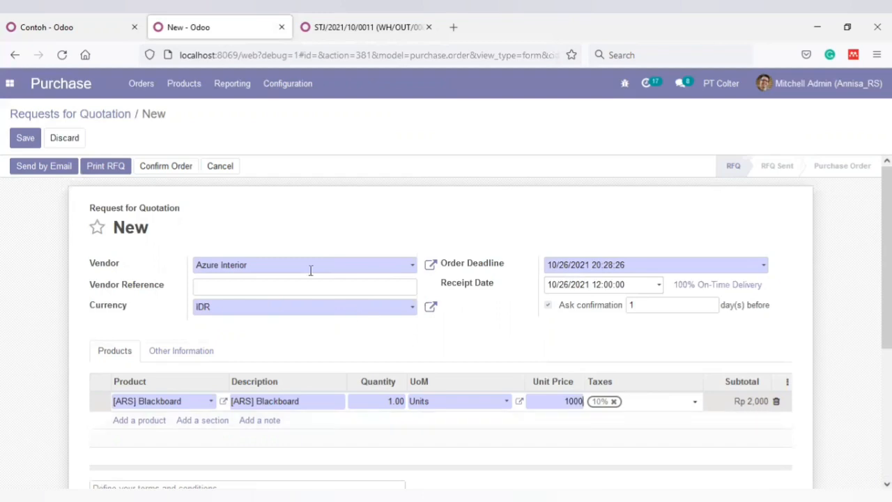
Step: Confirm the Blackboard purchase order and validate its receipt with an immediate transfer of all quantities
left_click(186, 170)
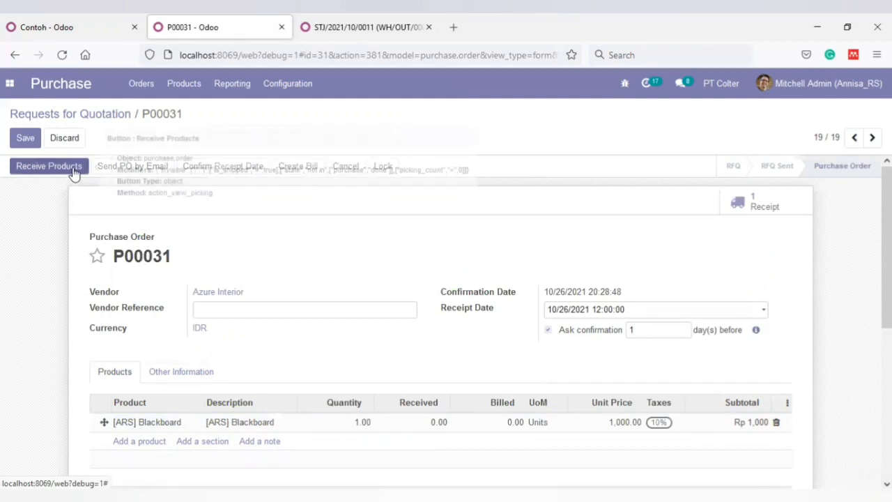
left_click(75, 171)
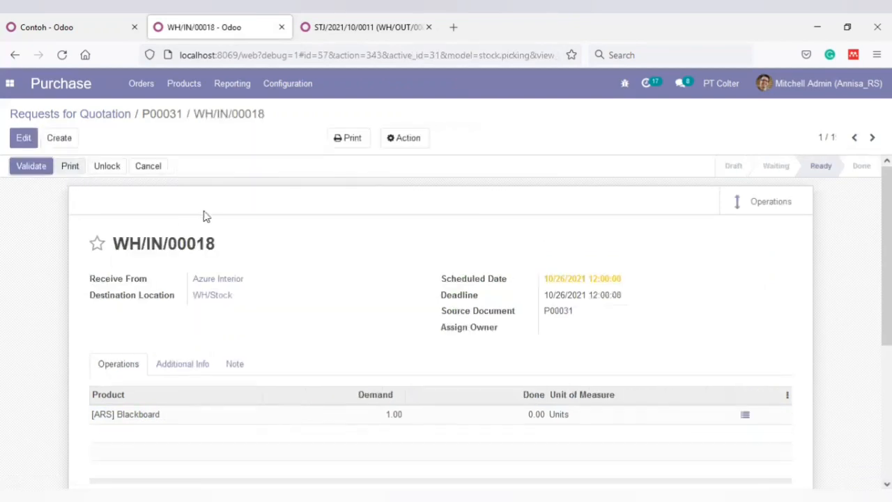
left_click(31, 167)
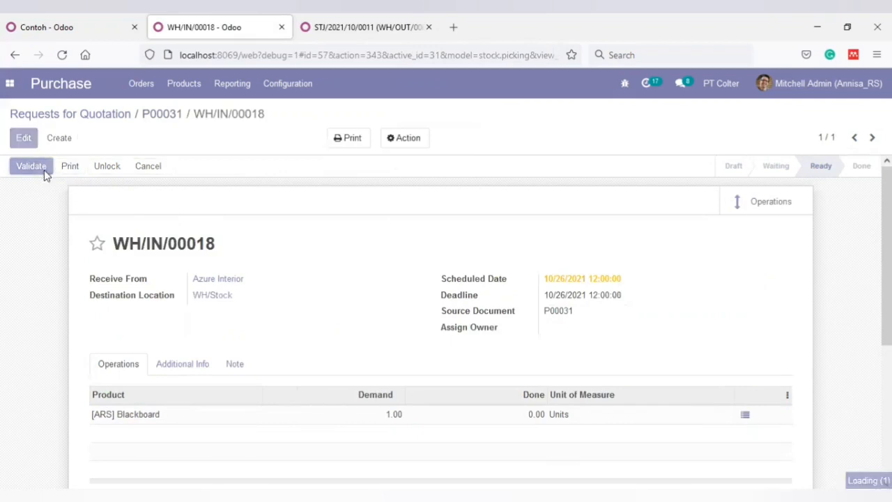
left_click(157, 208)
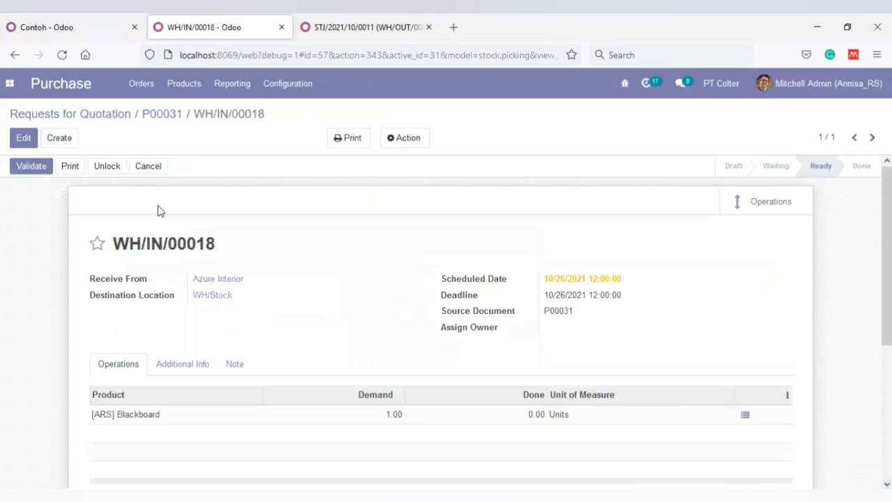
Step: Check the Blackboard receipt's entry in Accounting, using the journal items without the Posted filter and the journal entries list
left_click(346, 27)
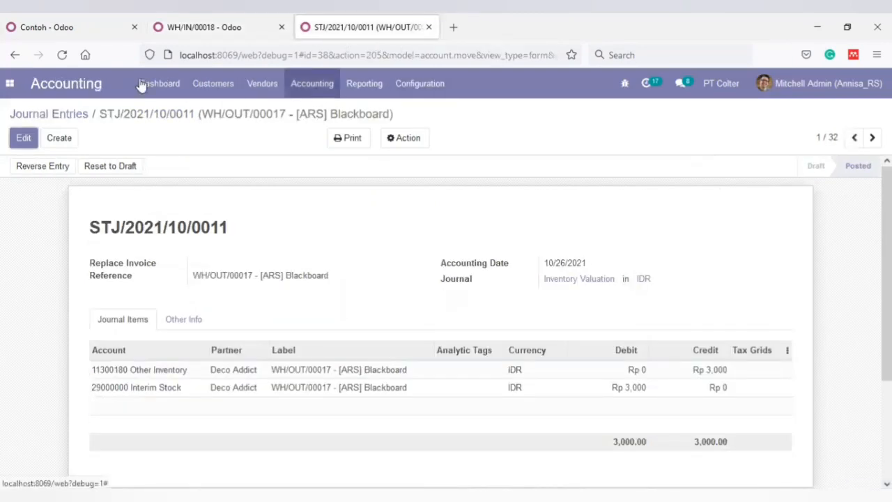
left_click(291, 89)
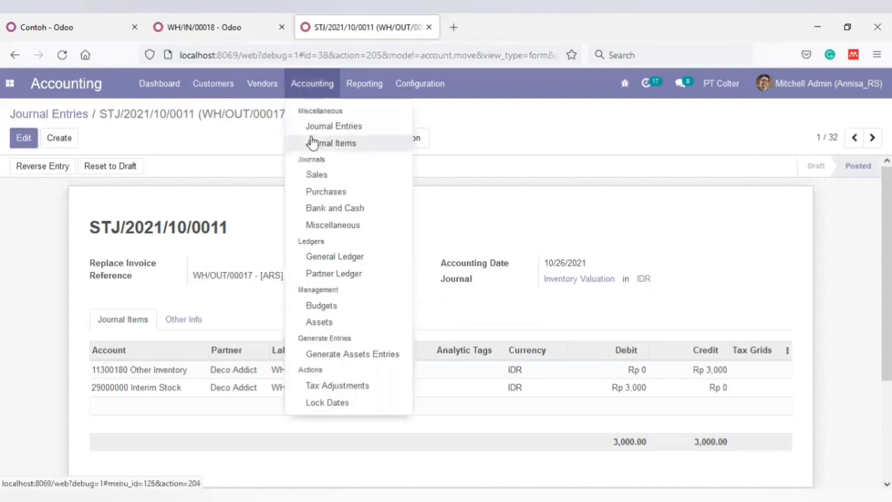
left_click(311, 142)
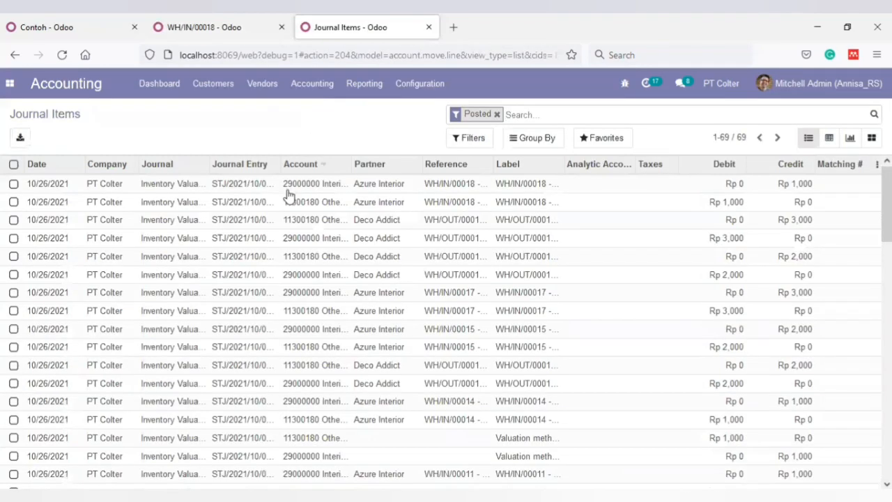
left_click(496, 115)
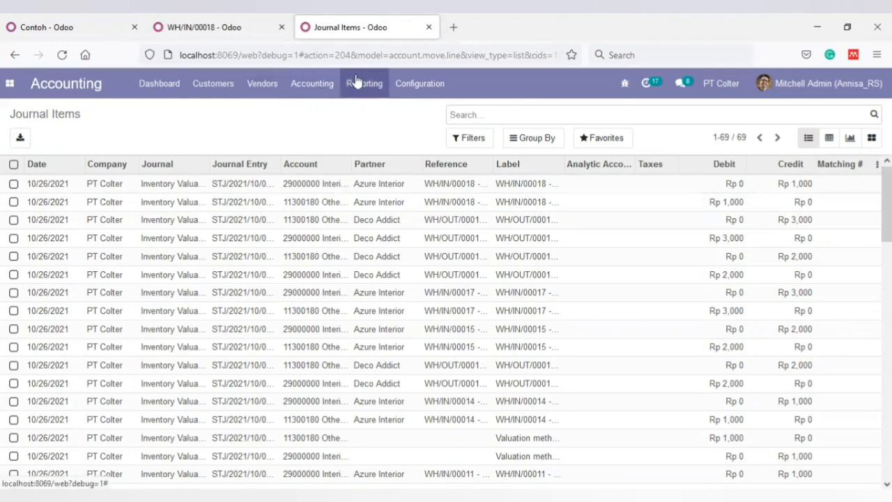
left_click(313, 85)
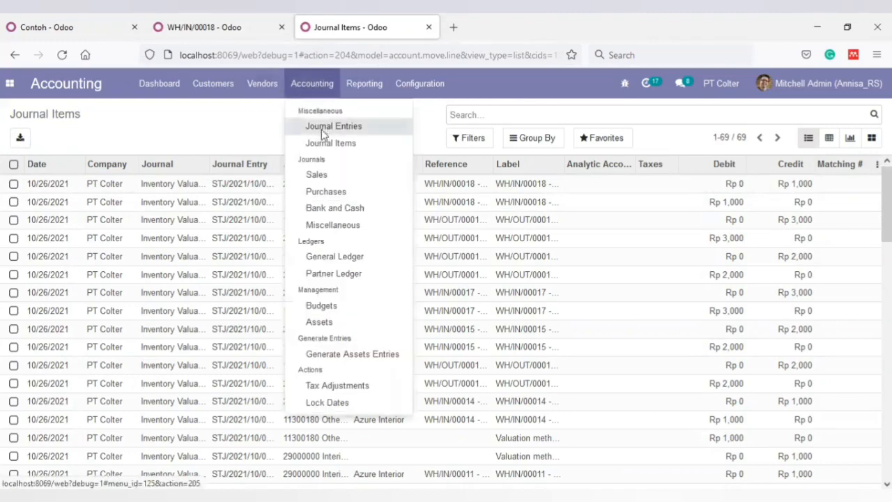
left_click(323, 133)
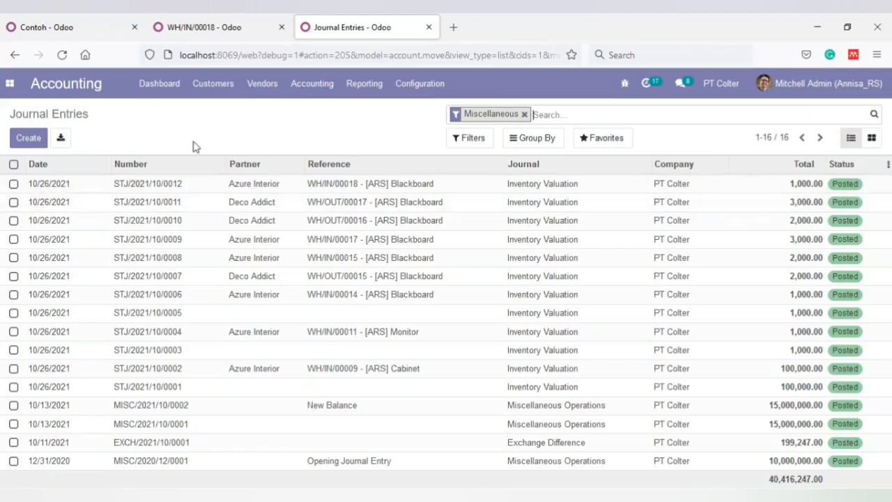
Step: Duplicate the received Blackboard purchase order and set the copy's unit price to 2,000
left_click(188, 22)
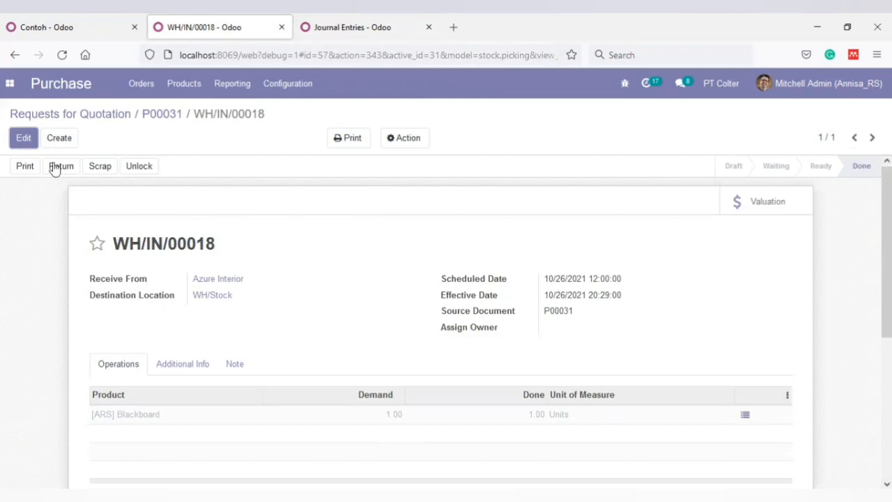
left_click(168, 120)
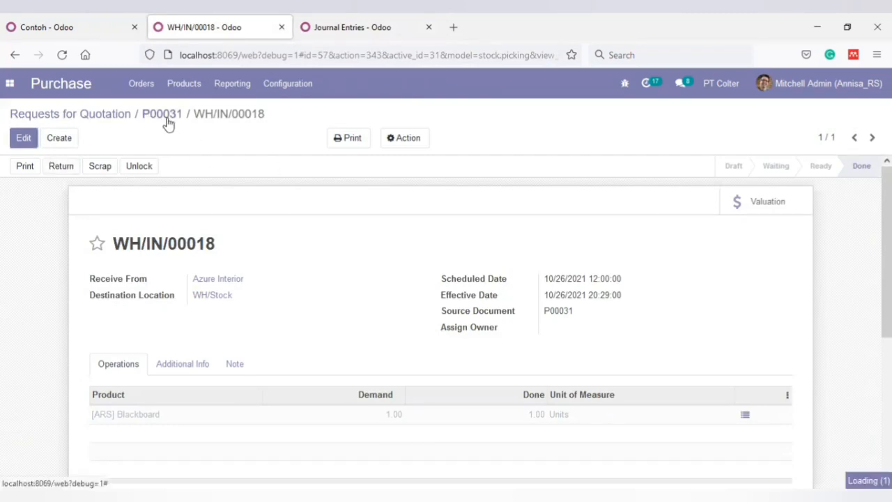
left_click(403, 144)
left_click(404, 161)
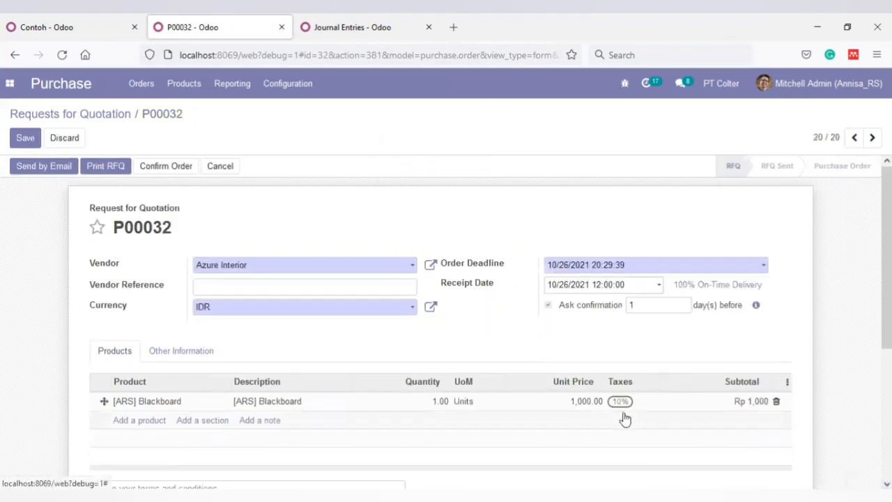
left_click(566, 402)
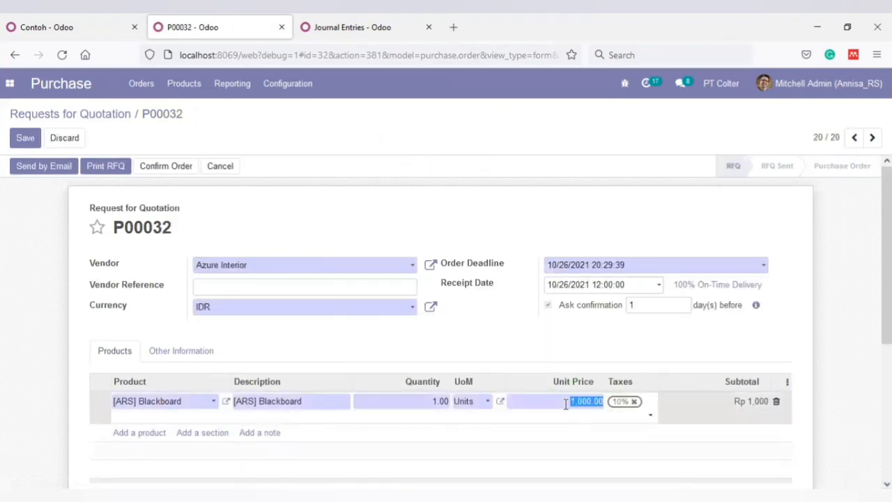
type("20")
Step: Confirm the duplicated purchase order and immediately transfer all quantities on its Blackboard receipt
left_click(186, 172)
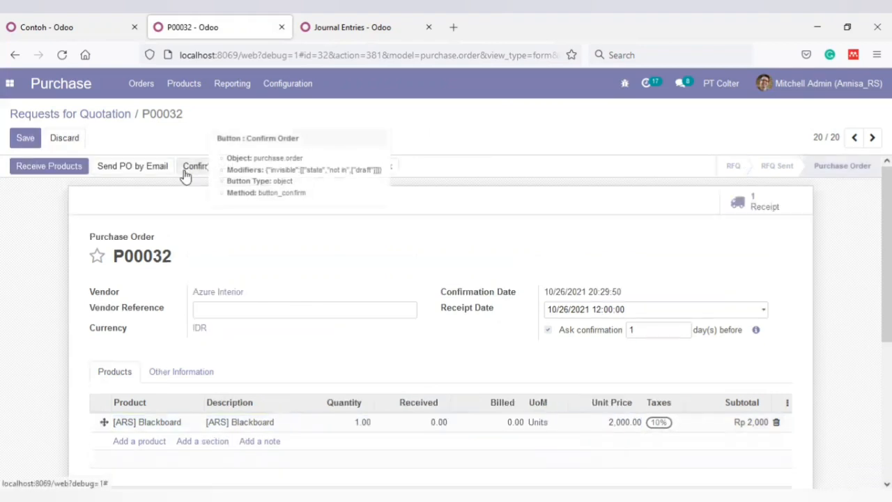
left_click(70, 173)
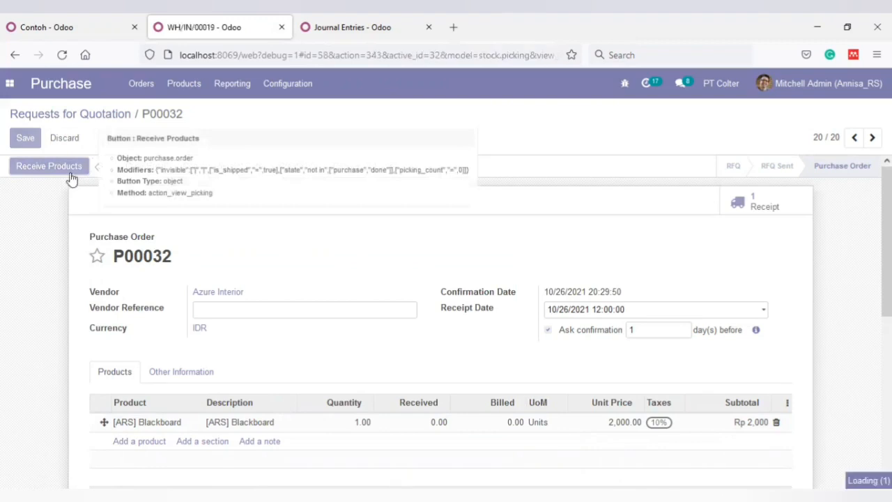
left_click(41, 169)
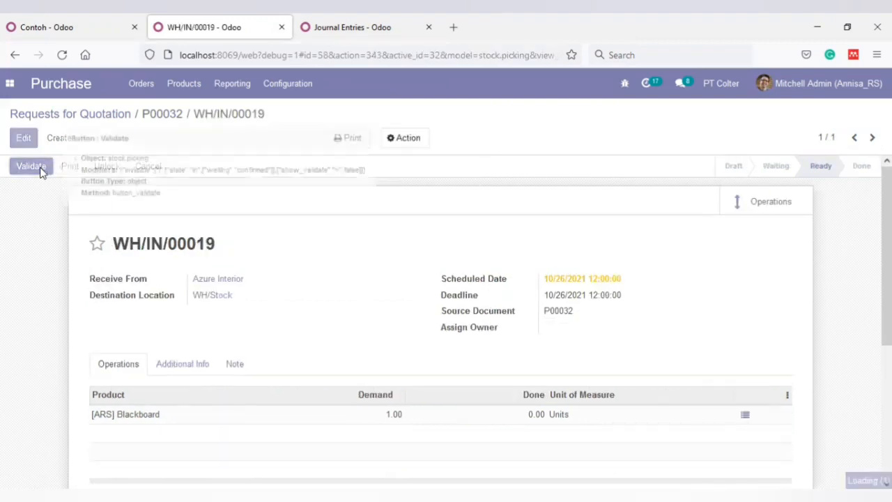
left_click(153, 202)
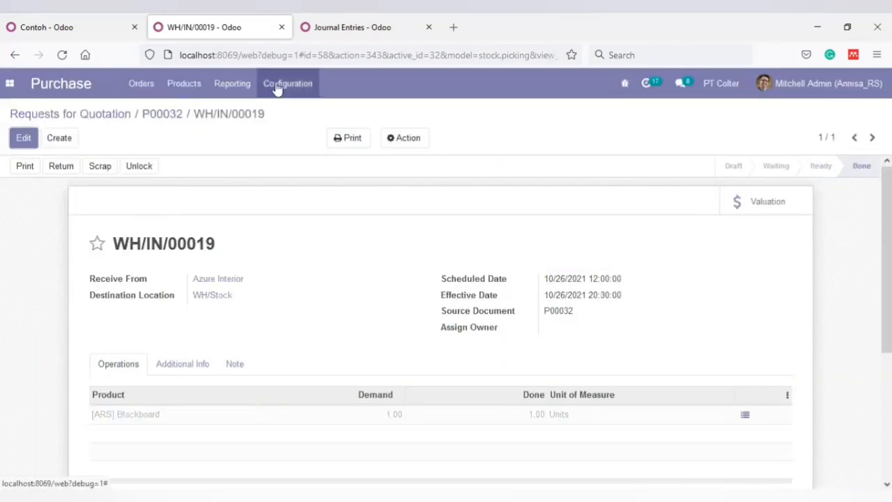
Step: Check the second Blackboard receipt's entry in the journal entries list without the Miscellaneous filter, and return to the receipt
left_click(356, 28)
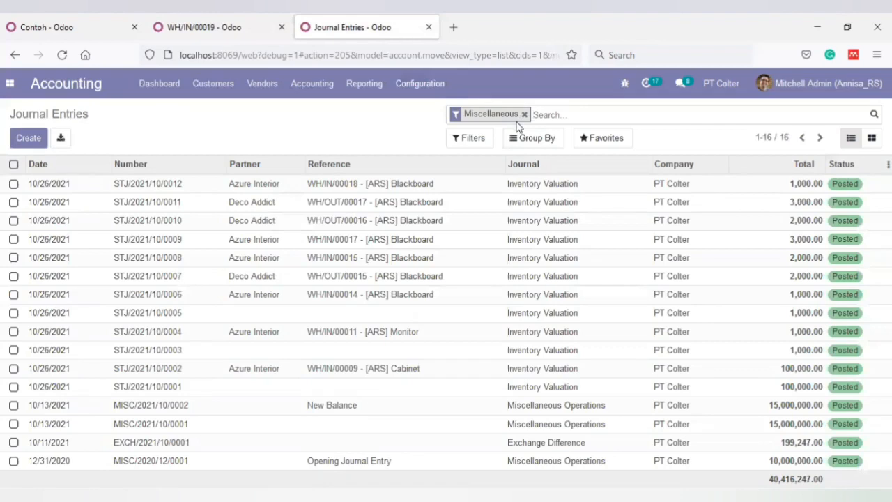
left_click(524, 114)
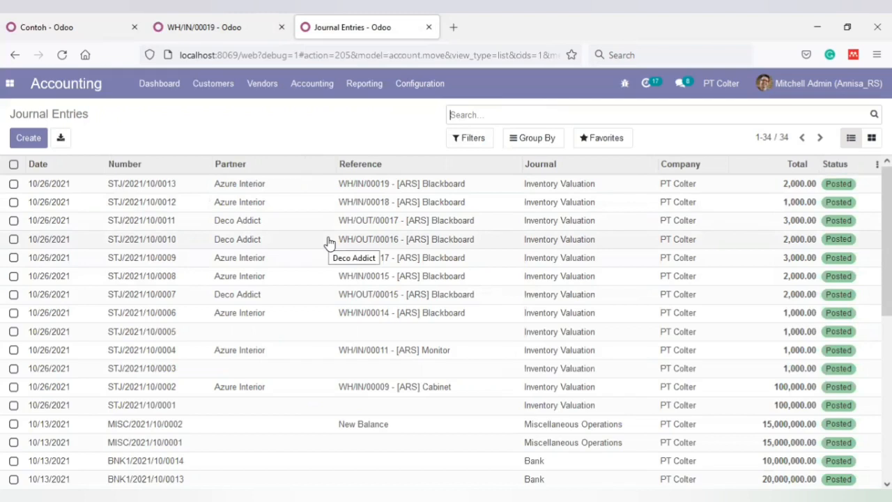
left_click(233, 35)
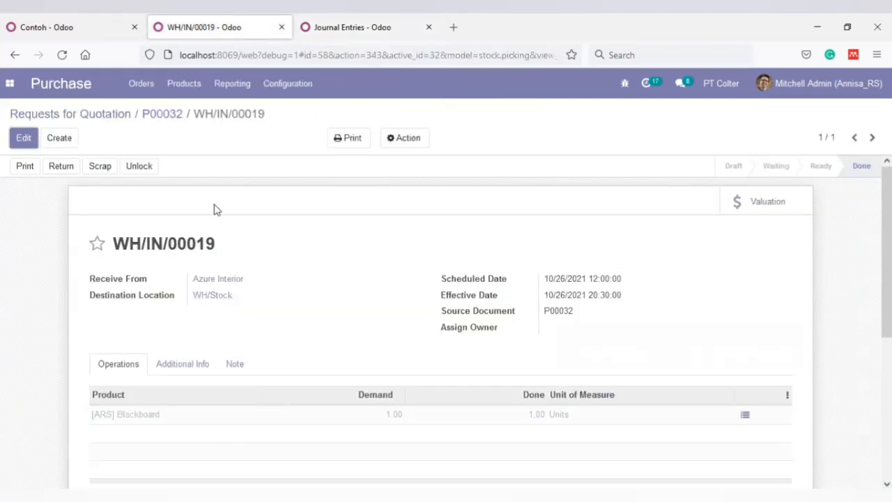
Step: Create a sales quotation for customer Deco Addict with one [ARS] Blackboard on the order lines
left_click(9, 83)
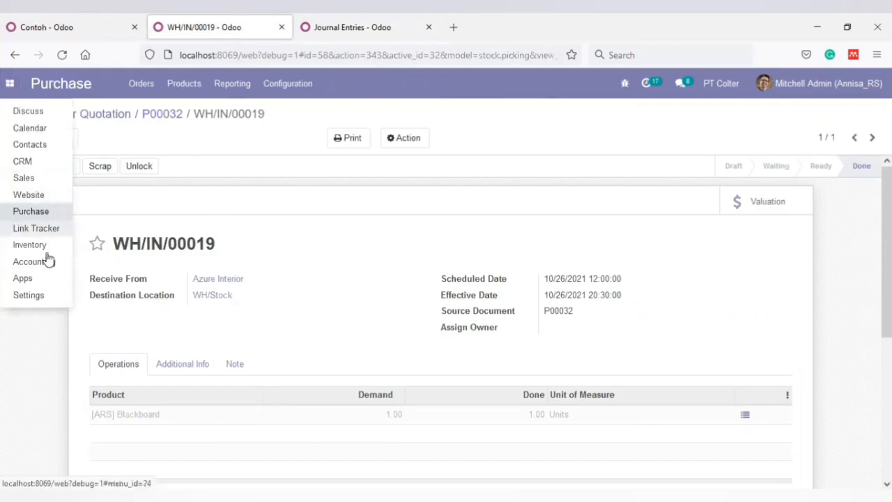
left_click(37, 180)
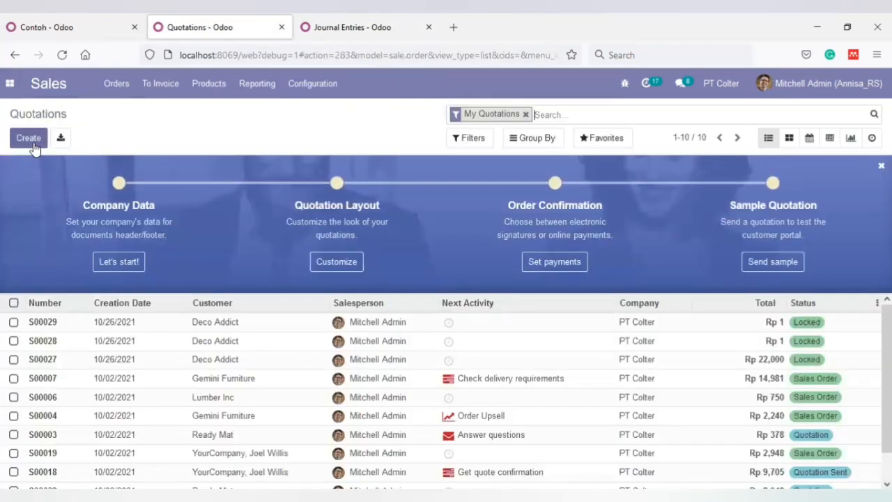
left_click(29, 138)
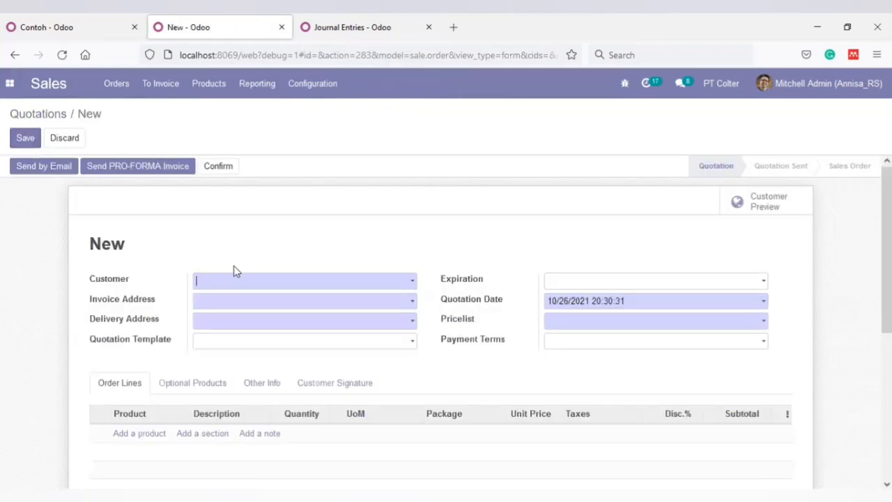
left_click(237, 280)
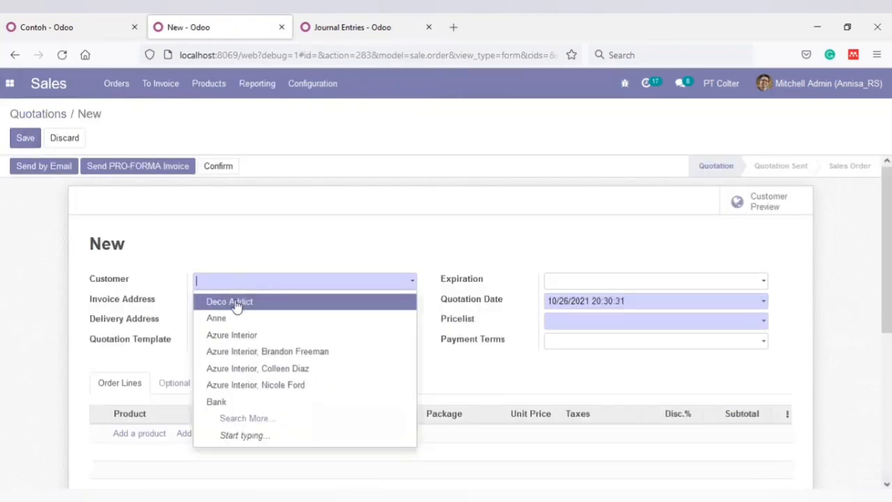
left_click(238, 301)
left_click(157, 440)
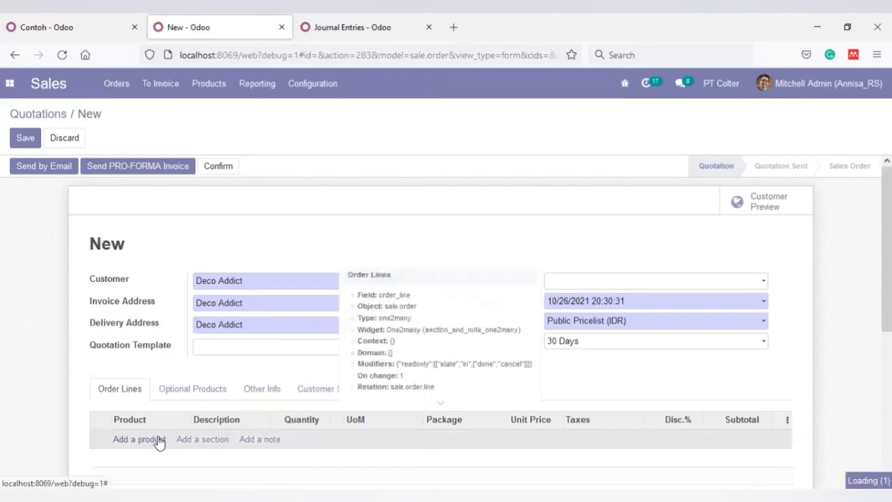
type("black")
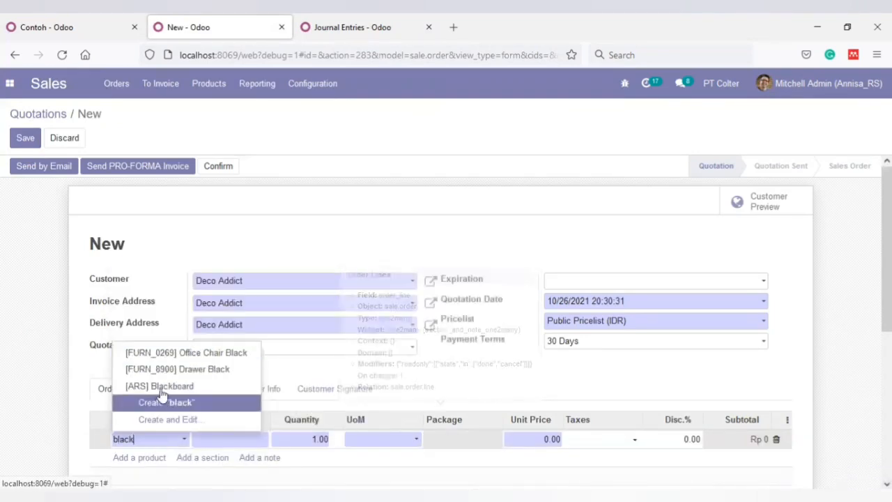
left_click(160, 386)
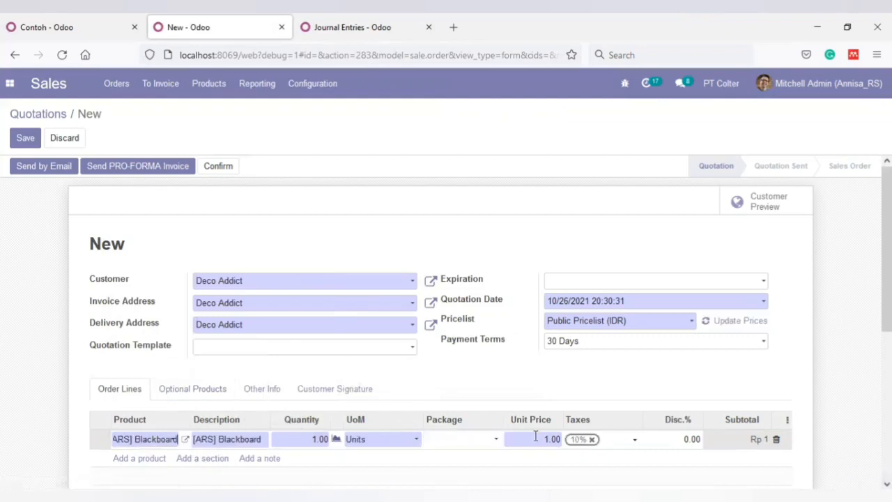
Step: Confirm the Blackboard sales quotation and validate its delivery with an immediate transfer of all quantities
left_click(231, 172)
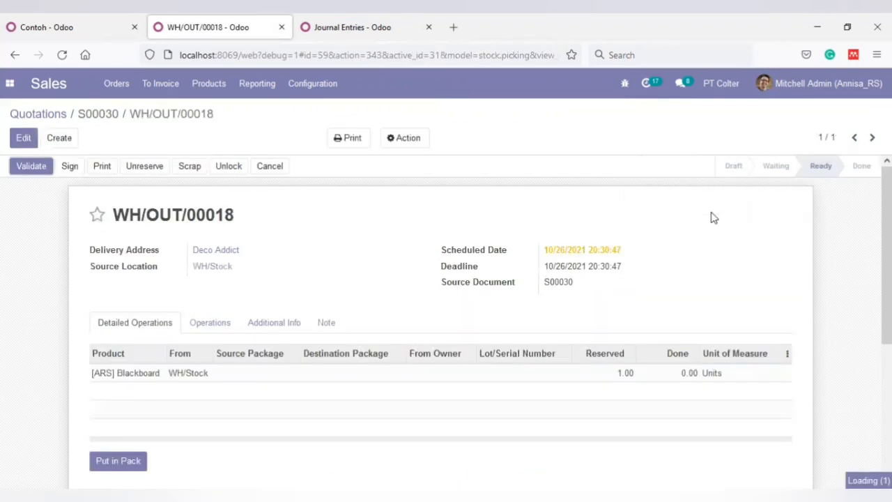
left_click(34, 169)
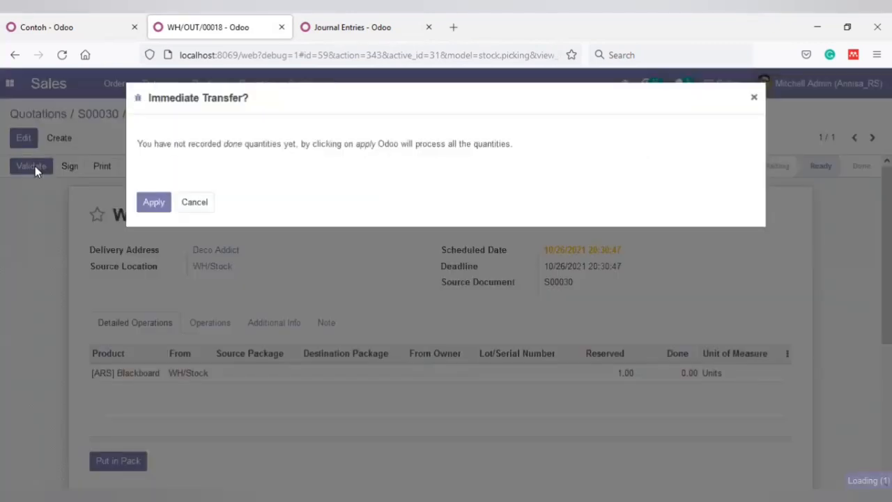
left_click(156, 202)
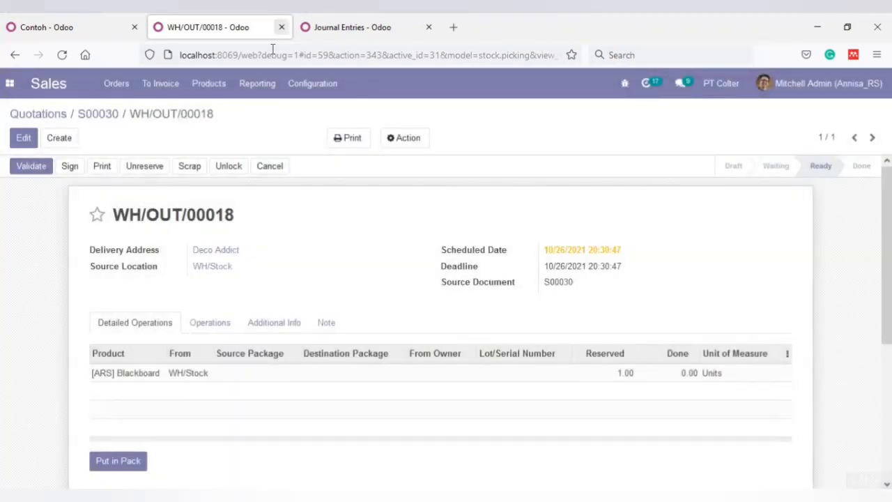
Step: Reload the journal entries in Accounting and open the Blackboard delivery's inventory valuation entry to examine its debit and credit lines
left_click(325, 29)
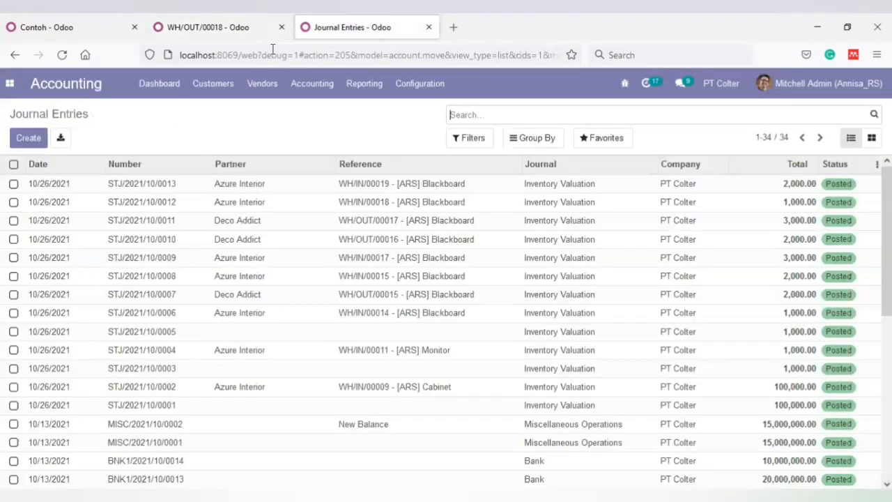
left_click(312, 84)
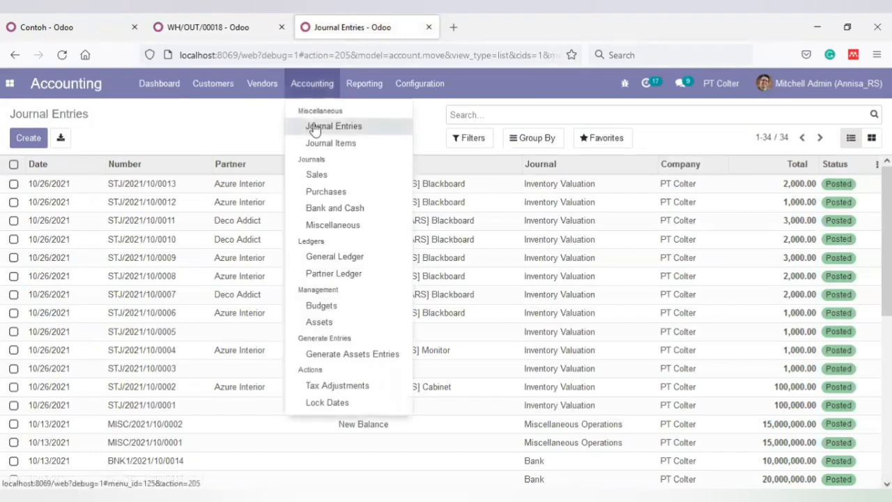
left_click(318, 125)
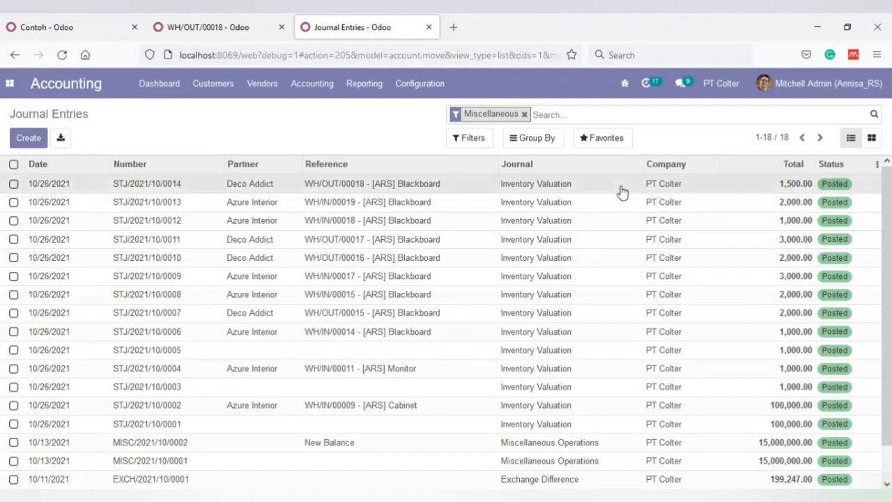
left_click(623, 192)
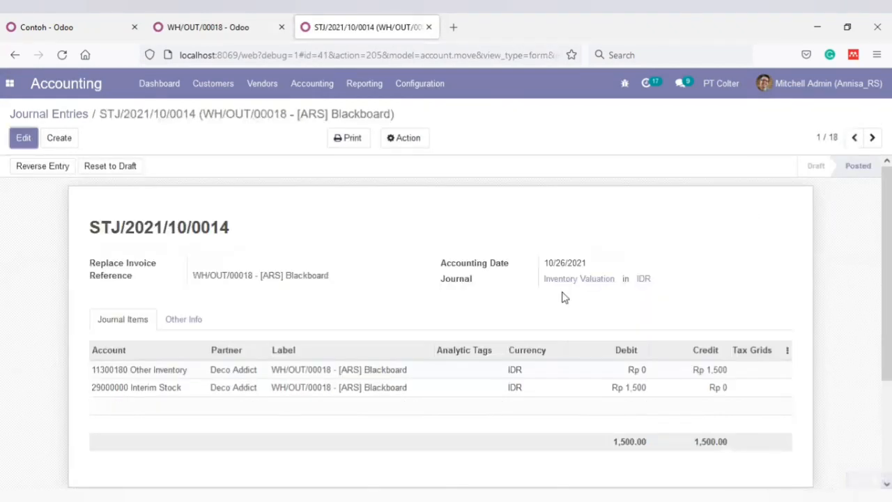